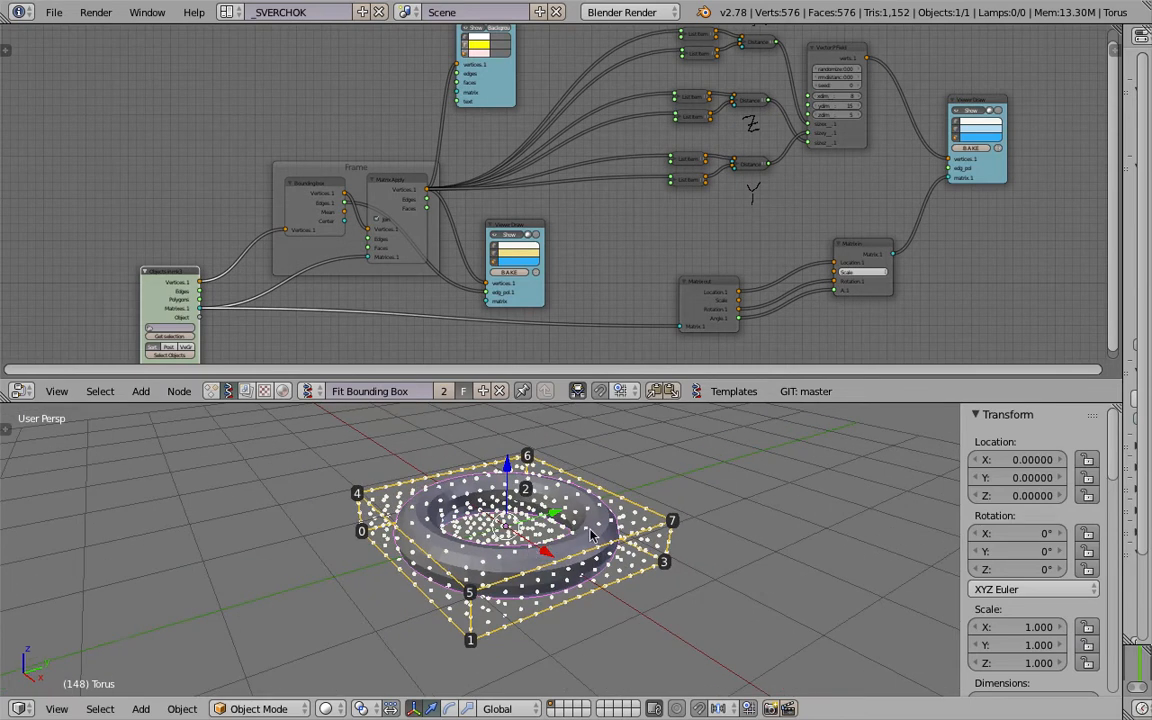
Enlarge the node editor slightly by lowering the border between it and the 3D view.
{"action": "key", "text": "r"}
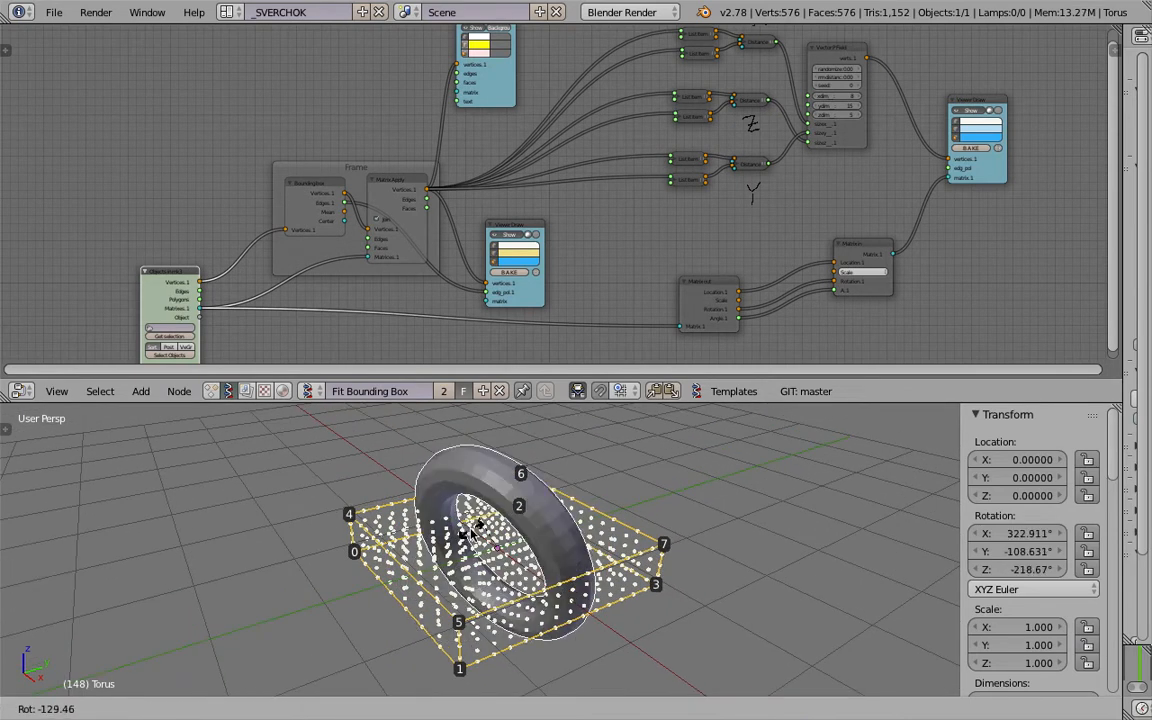
{"action": "key", "text": "Escape"}
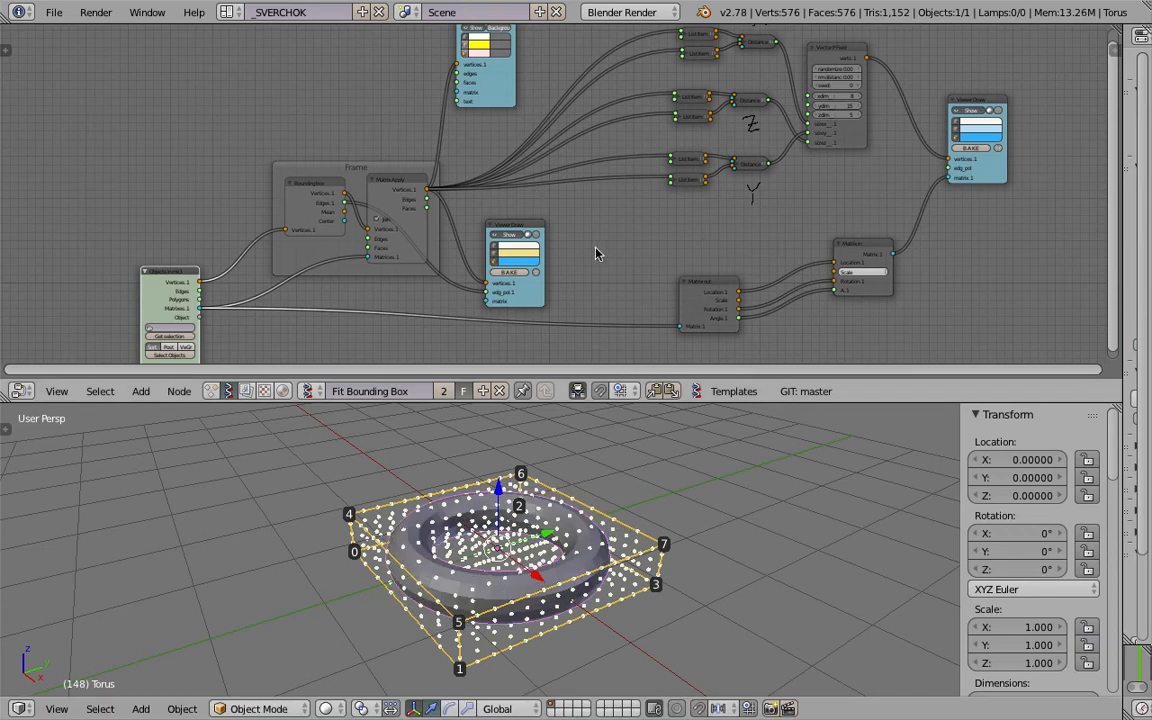
{"action": "left_click_drag", "start_coordinate": [617, 402], "coordinate": [617, 434]}
{"action": "middle_click_drag", "start_coordinate": [577, 575], "coordinate": [572, 548]}
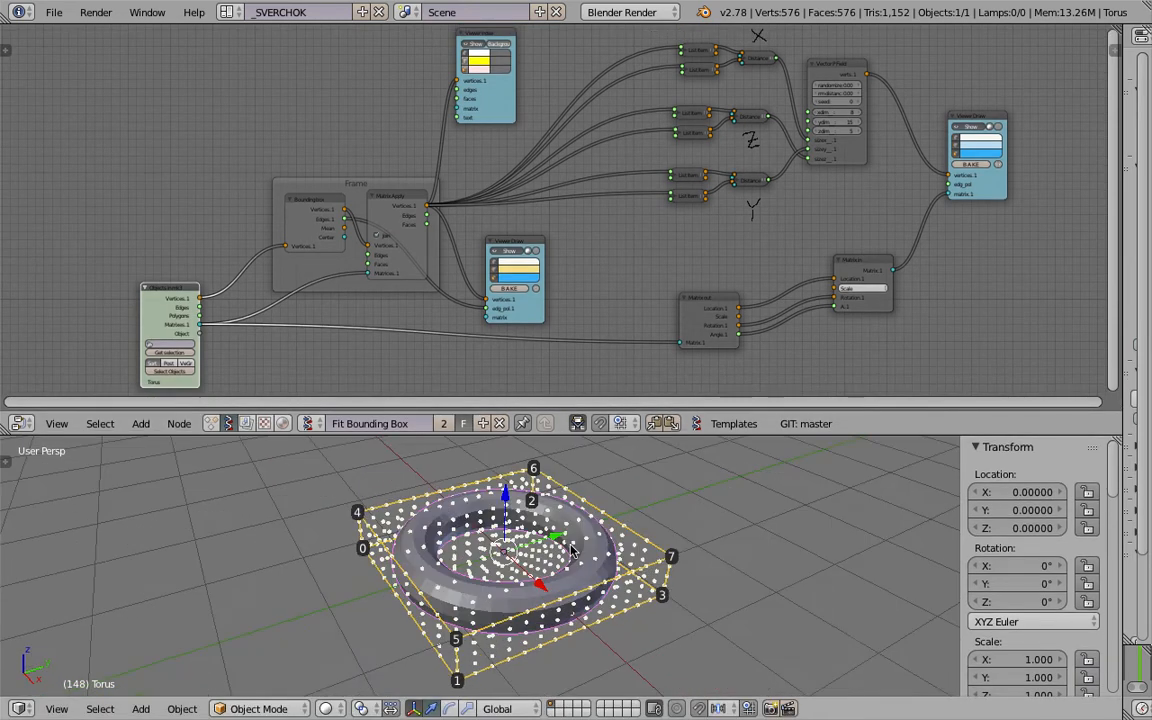
{"action": "key", "text": "r"}
{"action": "key", "text": "r"}
{"action": "key", "text": "Escape"}
Rotate the torus freely to about X 24°, Y 22°, Z 27° and move it to about X 1.83, Y 2.58, Z 0.71.
{"action": "middle_click_drag", "start_coordinate": [393, 444], "coordinate": [497, 479]}
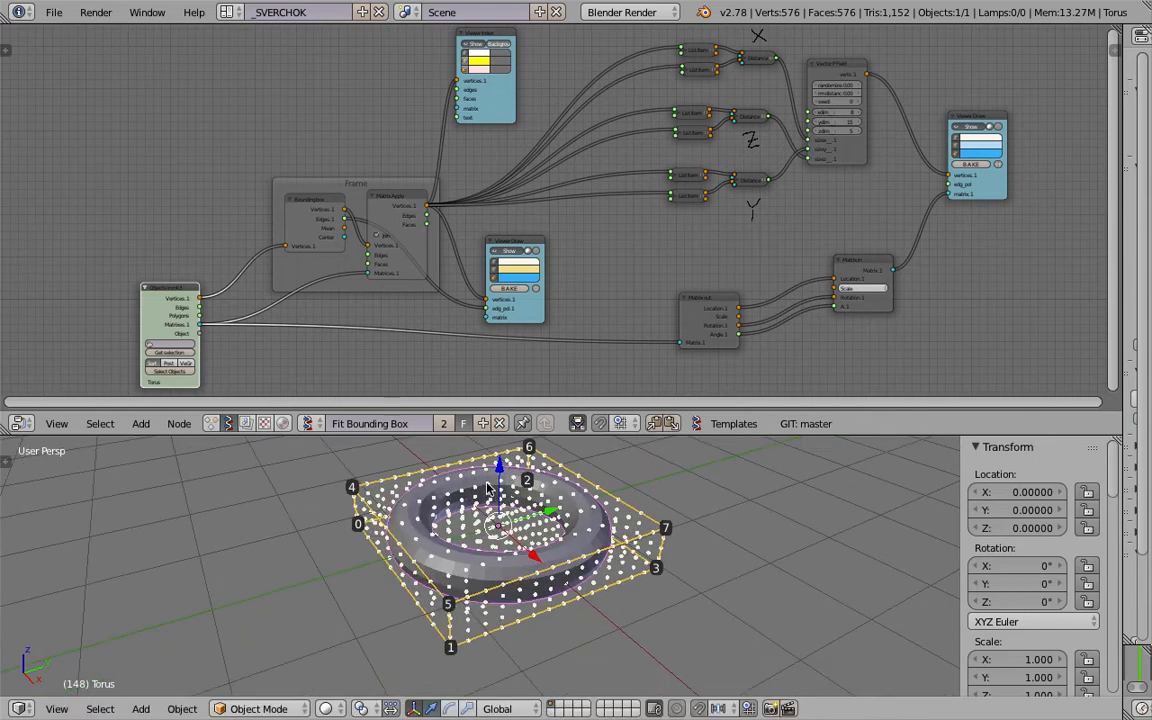
{"action": "middle_click_drag", "start_coordinate": [497, 524], "coordinate": [534, 558]}
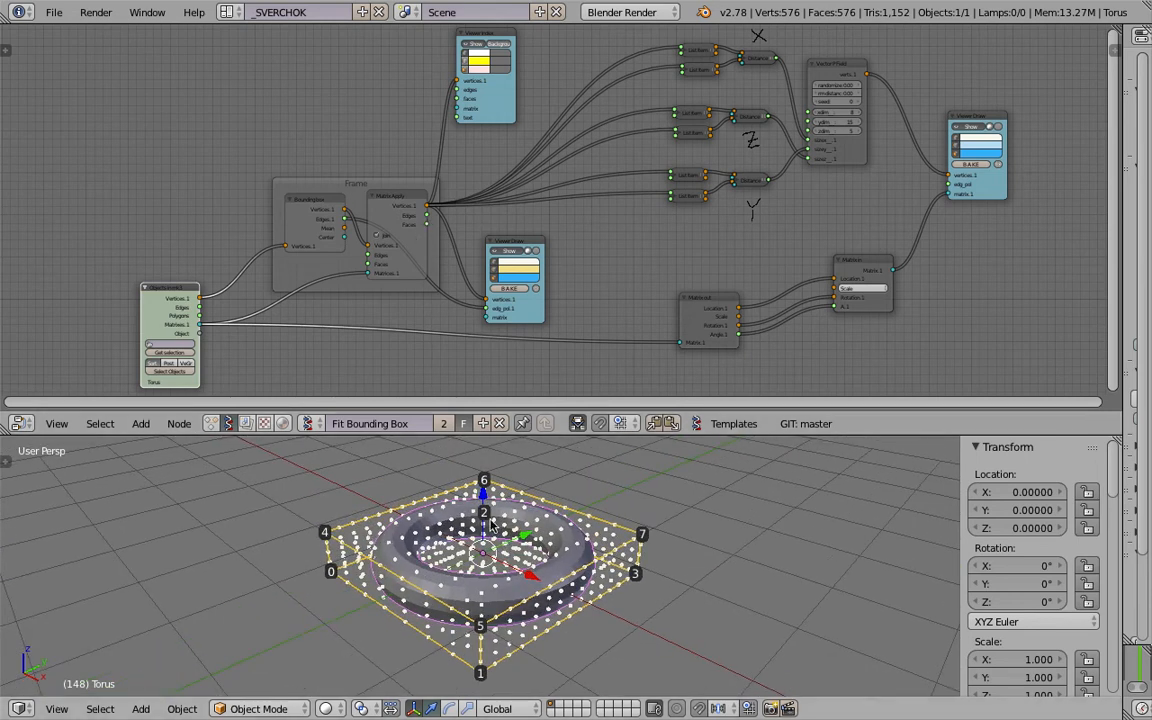
{"action": "middle_click_drag", "start_coordinate": [439, 546], "coordinate": [528, 562]}
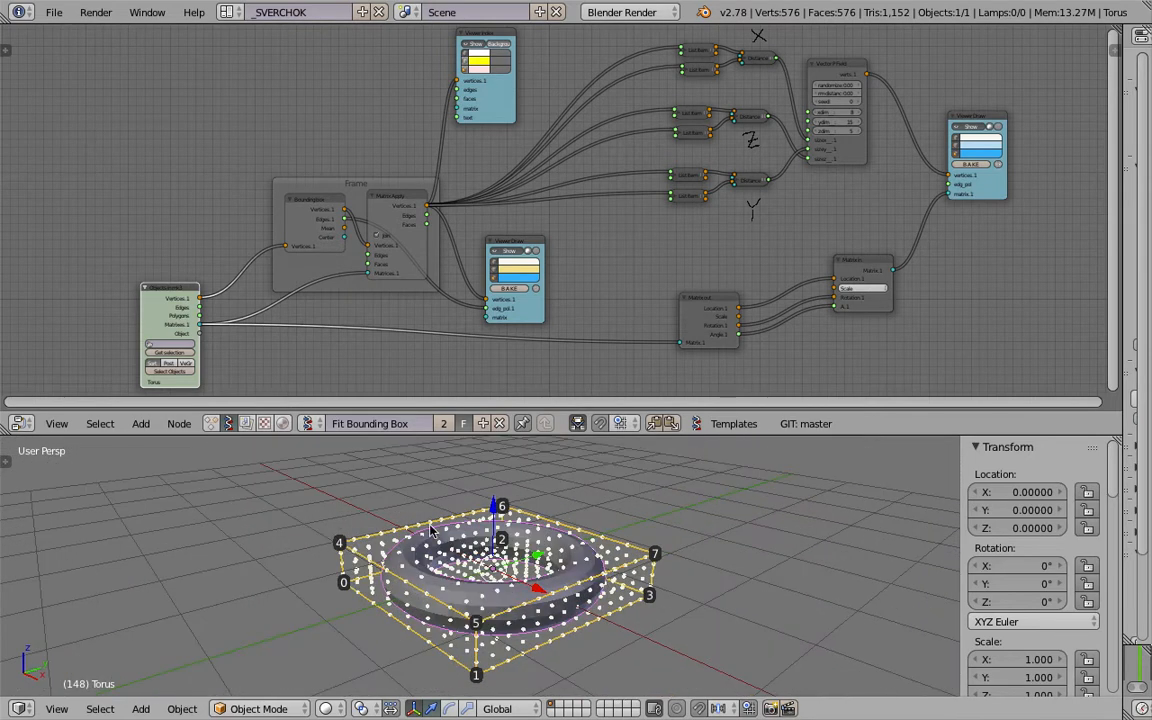
{"action": "middle_click_drag", "start_coordinate": [459, 541], "coordinate": [653, 468]}
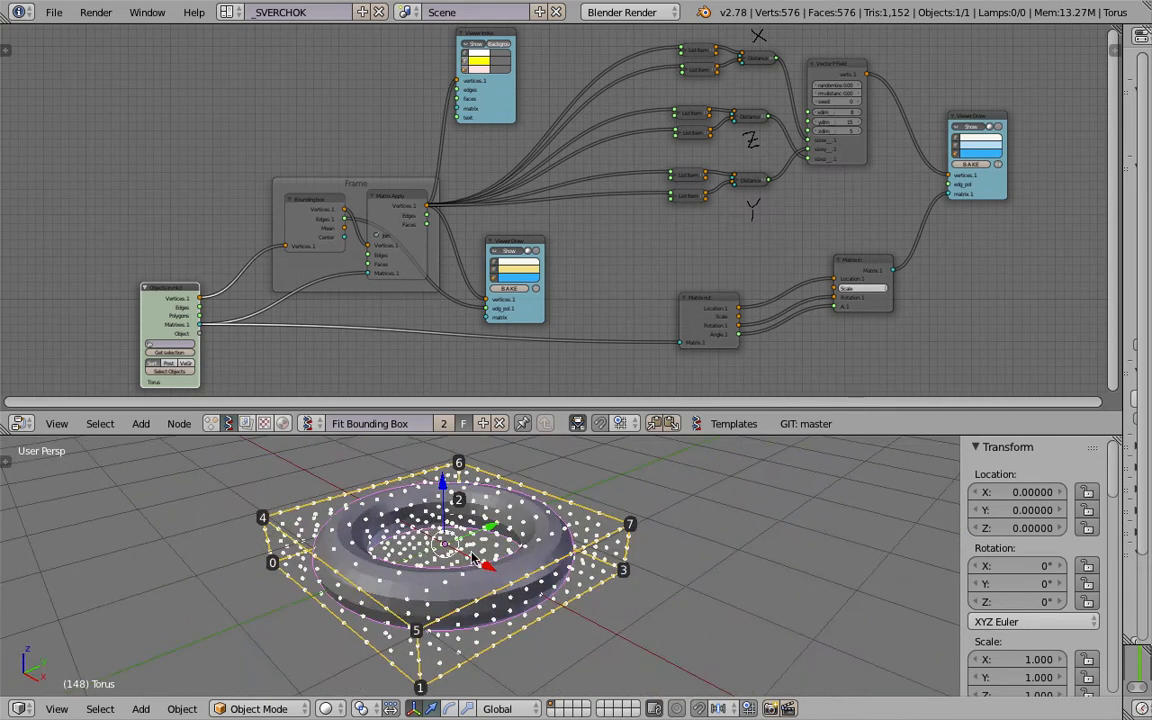
{"action": "scroll", "coordinate": [470, 558], "scroll_direction": "down", "scroll_amount": 3}
{"action": "key", "text": "r"}
{"action": "key", "text": "r"}
{"action": "left_click", "coordinate": [532, 614]}
{"action": "key", "text": "g"}
{"action": "left_click", "coordinate": [686, 545]}
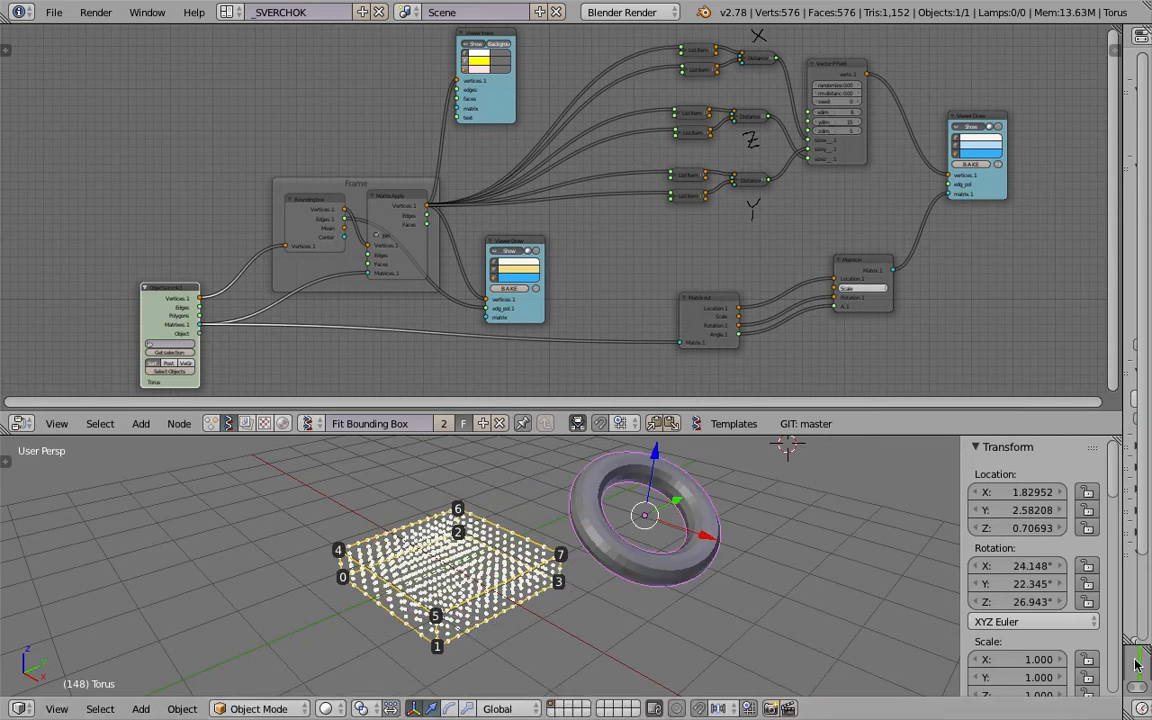
Refit the bounding box and point grid to the torus by changing the current frame to 94.
{"action": "left_click", "coordinate": [1134, 664]}
{"action": "middle_click_drag", "start_coordinate": [704, 543], "coordinate": [586, 591], "text": "shift"}
{"action": "scroll", "coordinate": [586, 591], "scroll_direction": "down", "scroll_amount": 2}
{"action": "scroll", "coordinate": [602, 587], "scroll_direction": "up", "scroll_amount": 2}
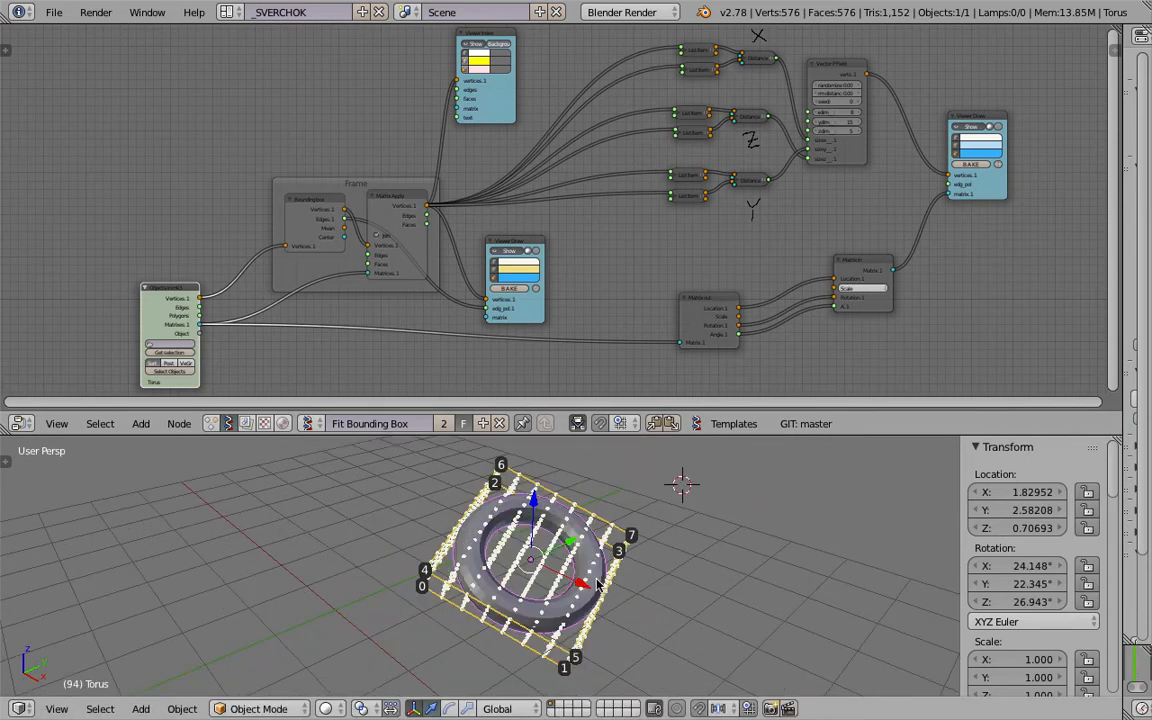
Rotate the torus freely to about X 22°, Y -11°, Z -5° and stretch its X scale to about 1.53.
{"action": "key", "text": "r"}
{"action": "key", "text": "r"}
{"action": "left_click", "coordinate": [530, 549]}
{"action": "middle_click_drag", "start_coordinate": [937, 628], "coordinate": [942, 660]}
{"action": "scroll", "coordinate": [1043, 613], "scroll_direction": "down", "scroll_amount": 3}
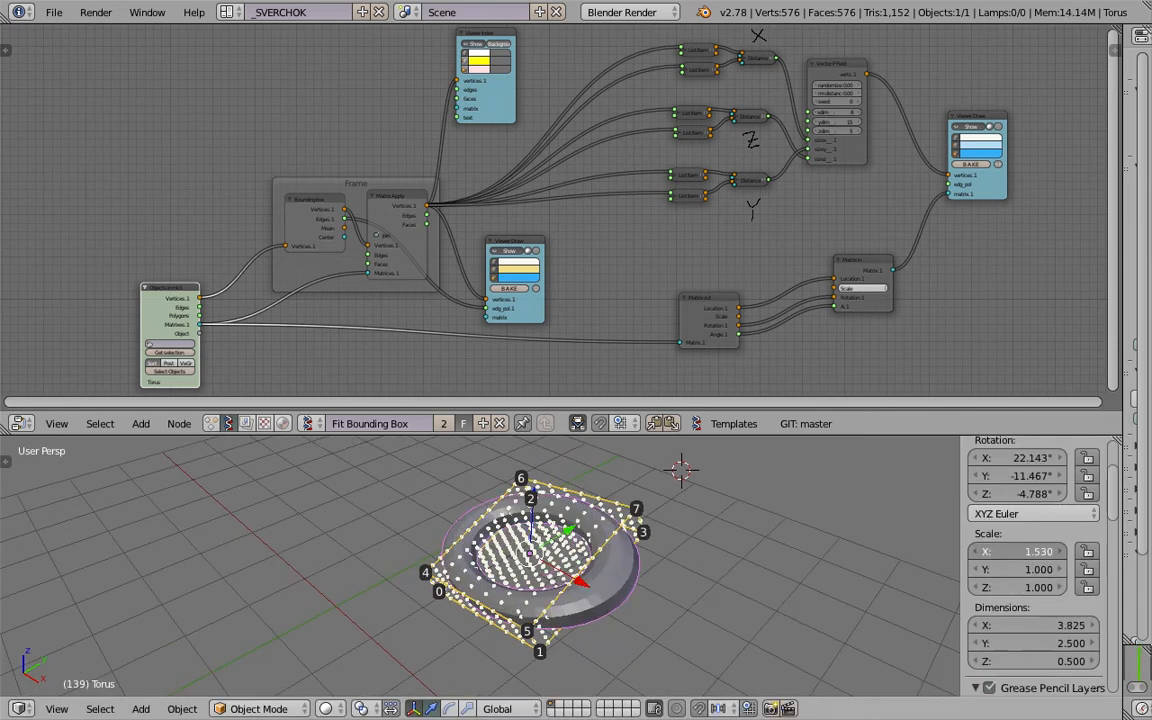
Stretch the torus to about 5.34 in its Y dimension and refit the grid by changing the current frame to 68.
{"action": "left_click", "coordinate": [1137, 661]}
{"action": "middle_click_drag", "start_coordinate": [925, 648], "coordinate": [961, 653]}
{"action": "left_click_drag", "start_coordinate": [1035, 643], "coordinate": [1085, 643]}
{"action": "left_click", "coordinate": [1133, 668]}
{"action": "middle_click_drag", "start_coordinate": [722, 602], "coordinate": [573, 510]}
{"action": "middle_click_drag", "start_coordinate": [484, 543], "coordinate": [600, 445]}
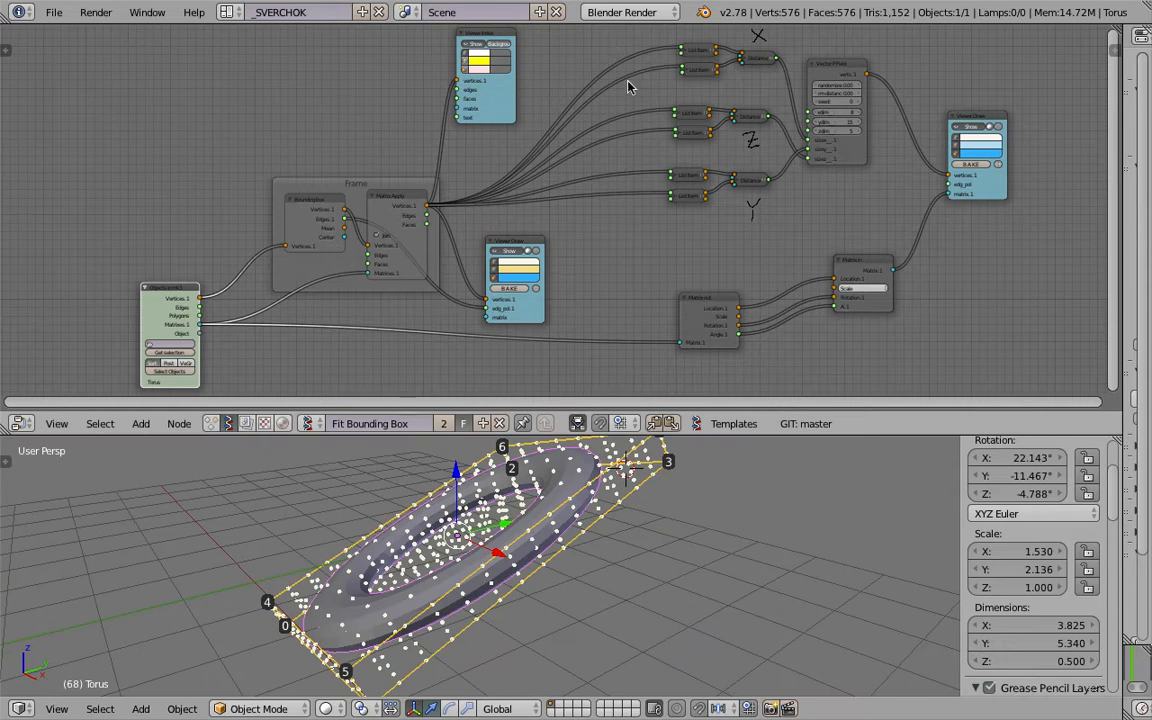
Examine the Fit Bounding Box node tree, including the Frame group and the List Item and Distance nodes.
{"action": "middle_click_drag", "start_coordinate": [477, 121], "coordinate": [488, 231]}
{"action": "scroll", "coordinate": [488, 231], "scroll_direction": "up", "scroll_amount": 10}
{"action": "scroll", "coordinate": [413, 229], "scroll_direction": "up", "scroll_amount": 2}
{"action": "middle_click_drag", "start_coordinate": [411, 223], "coordinate": [399, 211]}
{"action": "scroll", "coordinate": [399, 211], "scroll_direction": "down", "scroll_amount": 5}
{"action": "middle_click_drag", "start_coordinate": [612, 272], "coordinate": [401, 229]}
{"action": "middle_click_drag", "start_coordinate": [588, 222], "coordinate": [358, 231]}
{"action": "scroll", "coordinate": [358, 231], "scroll_direction": "up", "scroll_amount": 2}
{"action": "mouse_move", "coordinate": [660, 121]}
{"action": "left_mouse_down"}
{"action": "mouse_move", "coordinate": [704, 121]}
{"action": "mouse_move", "coordinate": [660, 121]}
{"action": "left_mouse_up"}
{"action": "scroll", "coordinate": [502, 203], "scroll_direction": "down", "scroll_amount": 4}
{"action": "middle_click_drag", "start_coordinate": [405, 253], "coordinate": [738, 181]}
{"action": "middle_click_drag", "start_coordinate": [545, 224], "coordinate": [681, 196]}
Shift the Frame group and the Objects in mk3 node slightly away from the Viewer Draw node.
{"action": "left_click_drag", "start_coordinate": [352, 190], "coordinate": [320, 162]}
{"action": "middle_click_drag", "start_coordinate": [318, 190], "coordinate": [386, 128]}
{"action": "left_click_drag", "start_coordinate": [197, 279], "coordinate": [168, 266]}
{"action": "middle_click_drag", "start_coordinate": [214, 237], "coordinate": [262, 105]}
Rotate the torus freely to about X 13°, Y 13°, Z 62° and refit the grid by changing the current frame.
{"action": "key", "text": "r"}
{"action": "key", "text": "r"}
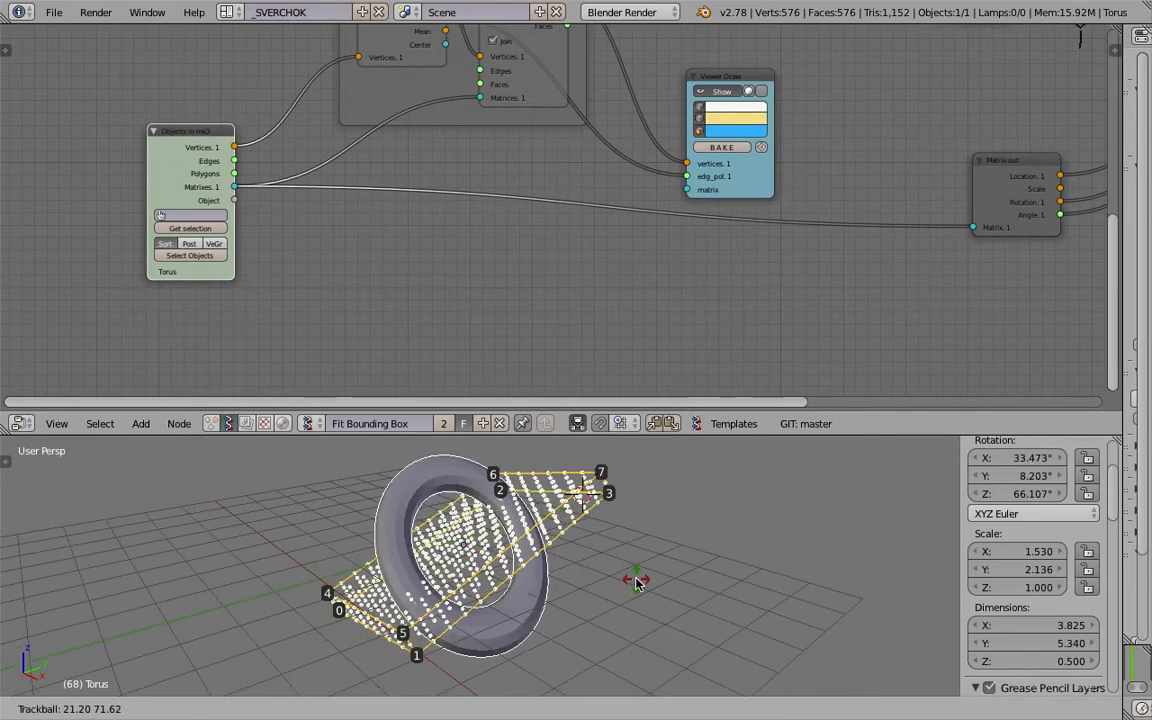
{"action": "left_click", "coordinate": [625, 571]}
{"action": "key", "text": "r"}
{"action": "key", "text": "r"}
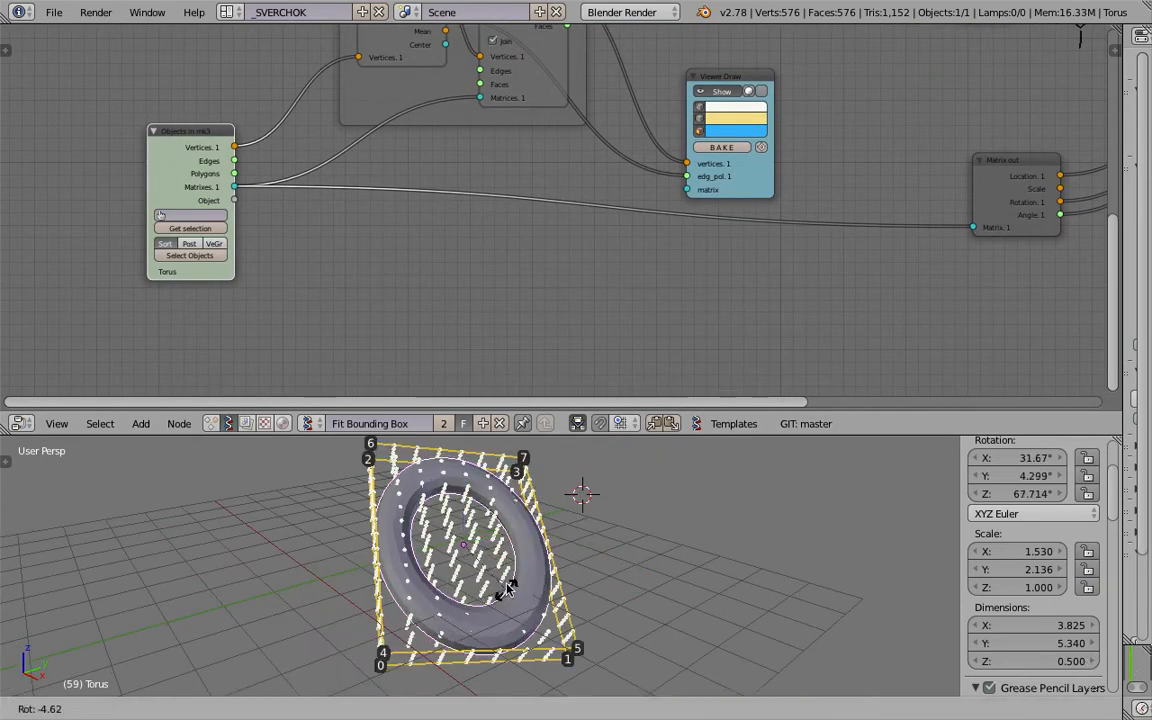
{"action": "left_click", "coordinate": [1112, 650]}
{"action": "left_click", "coordinate": [1133, 661]}
{"action": "middle_click_drag", "start_coordinate": [542, 529], "coordinate": [505, 479]}
{"action": "scroll", "coordinate": [527, 296], "scroll_direction": "down", "scroll_amount": 2}
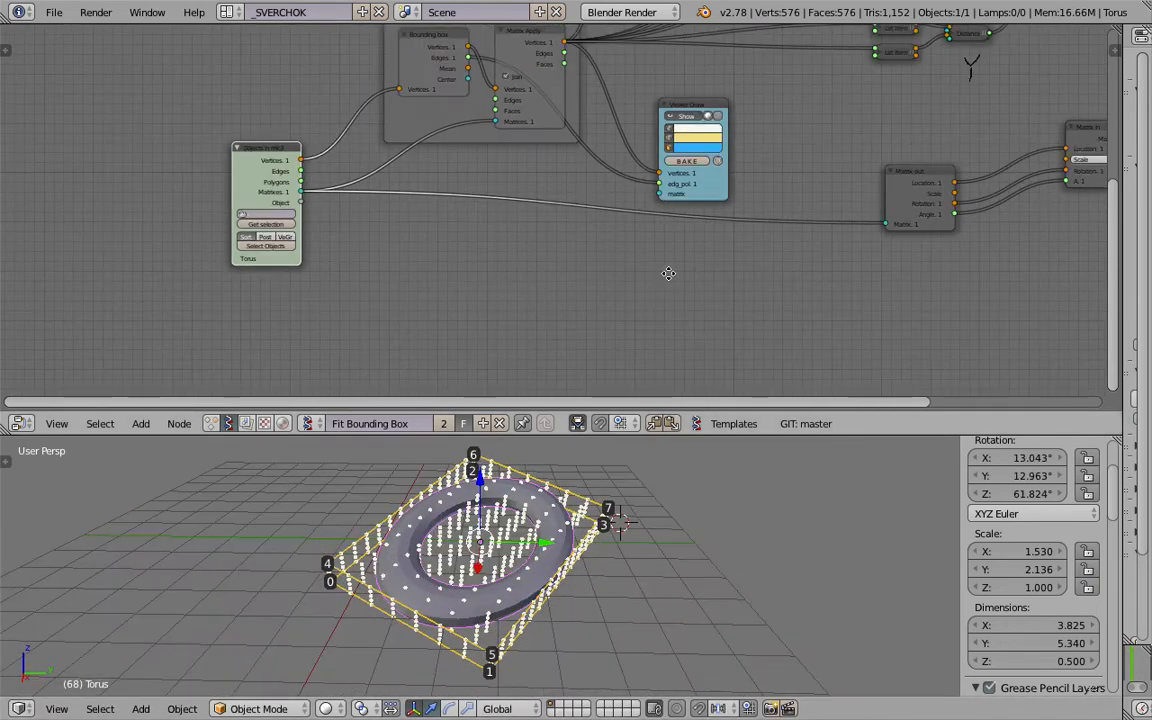
Rotate the torus to about X 27°, Y -27°, Z 80° and refit the grid by changing the current frame to 112.
{"action": "key", "text": "Home"}
{"action": "middle_click_drag", "start_coordinate": [493, 226], "coordinate": [535, 221]}
{"action": "middle_click_drag", "start_coordinate": [364, 209], "coordinate": [489, 193]}
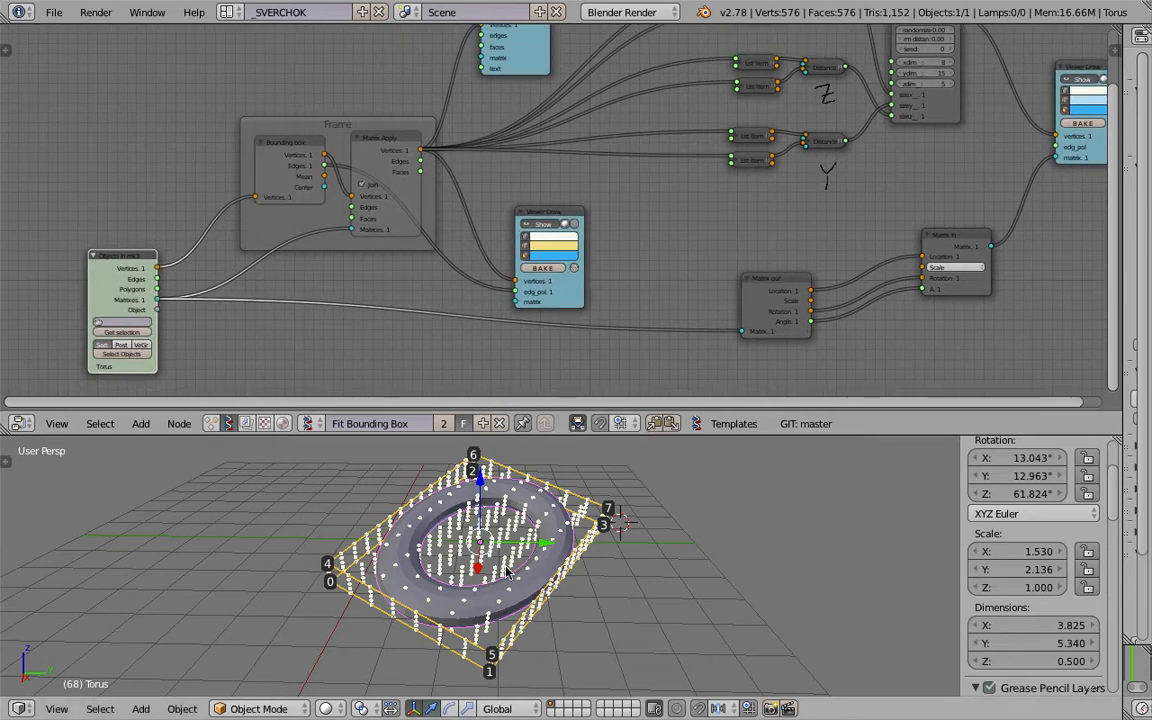
{"action": "middle_click_drag", "start_coordinate": [507, 572], "coordinate": [522, 575]}
{"action": "key", "text": "r"}
{"action": "left_click", "coordinate": [557, 528]}
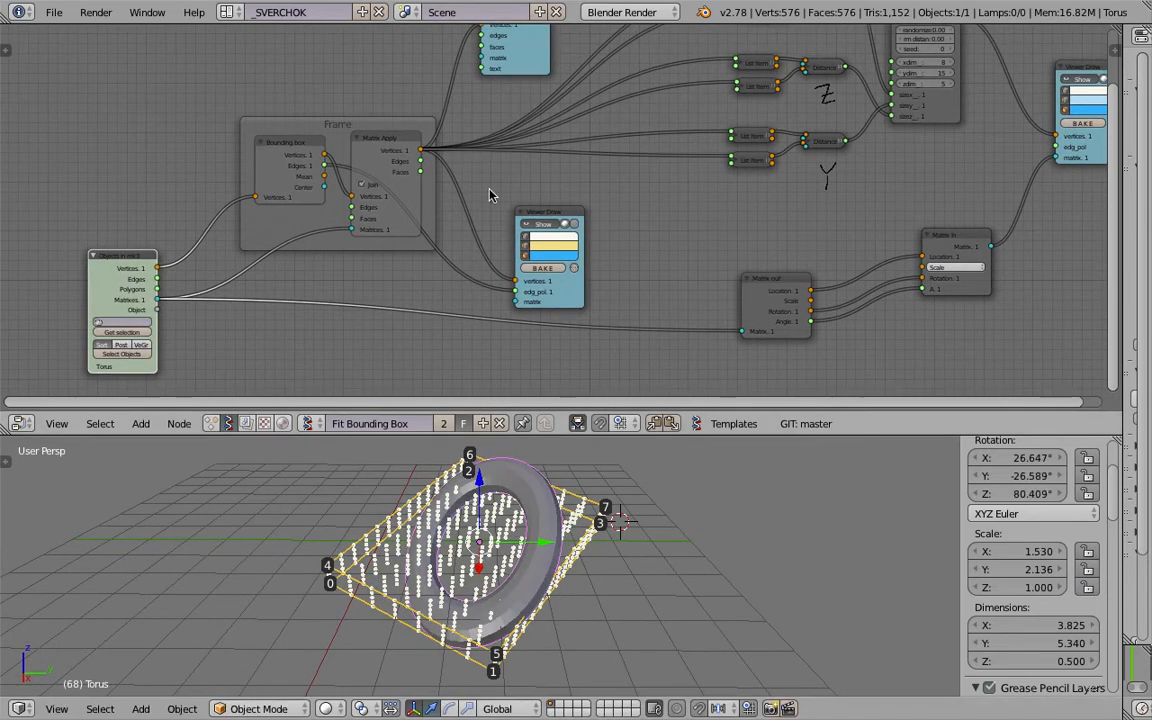
{"action": "left_click", "coordinate": [1136, 666]}
Rotate the torus freely to about X 16°, Y 3°, Z 125° and refit the grid at frame 121.
{"action": "middle_click_drag", "start_coordinate": [470, 597], "coordinate": [491, 589]}
{"action": "key", "text": "r"}
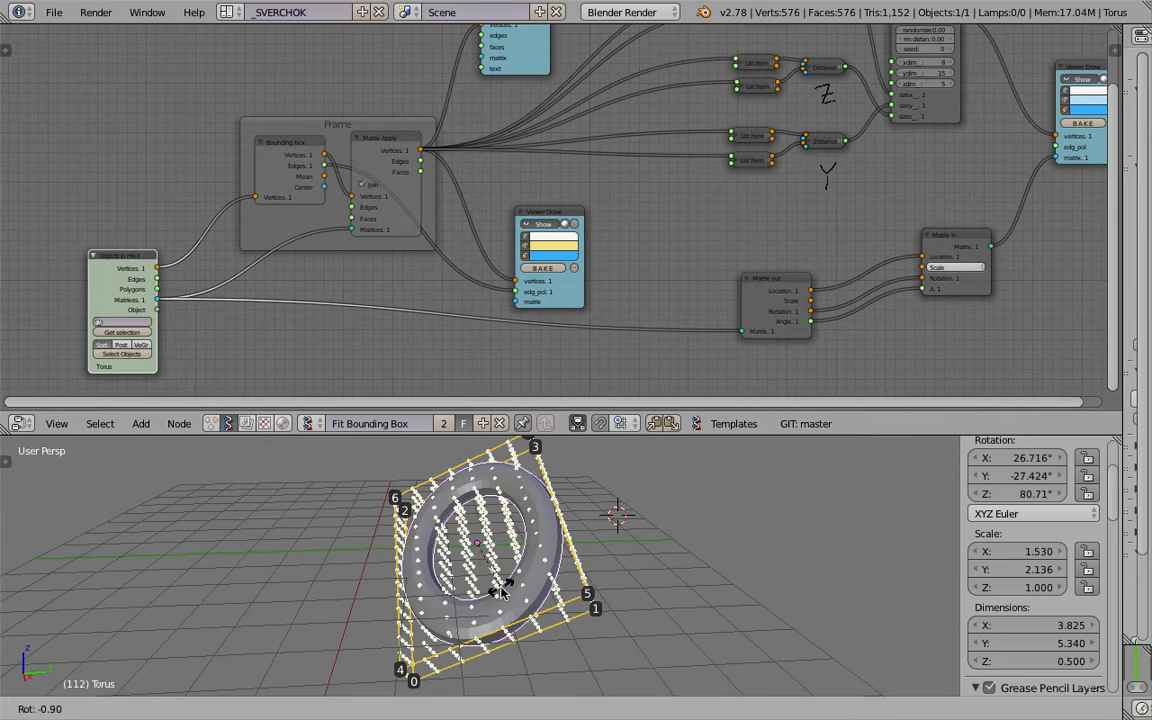
{"action": "key", "text": "r"}
{"action": "left_click", "coordinate": [510, 460]}
{"action": "left_click", "coordinate": [1134, 655]}
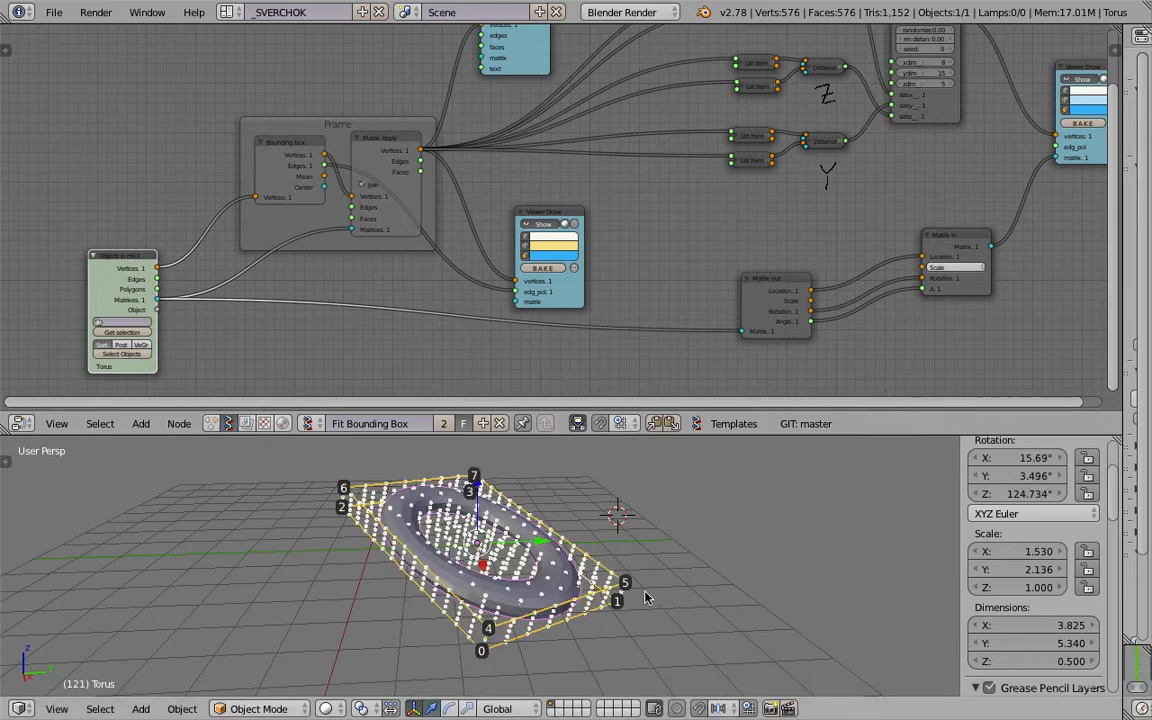
{"action": "middle_click_drag", "start_coordinate": [587, 568], "coordinate": [612, 575]}
Move the Objects in mk3 node well away from the Frame group that it feeds.
{"action": "scroll", "coordinate": [480, 256], "scroll_direction": "up", "scroll_amount": 8}
{"action": "middle_click_drag", "start_coordinate": [160, 324], "coordinate": [451, 210]}
{"action": "scroll", "coordinate": [451, 210], "scroll_direction": "up", "scroll_amount": 1}
{"action": "left_click_drag", "start_coordinate": [380, 129], "coordinate": [362, 107]}
{"action": "scroll", "coordinate": [425, 155], "scroll_direction": "down", "scroll_amount": 5}
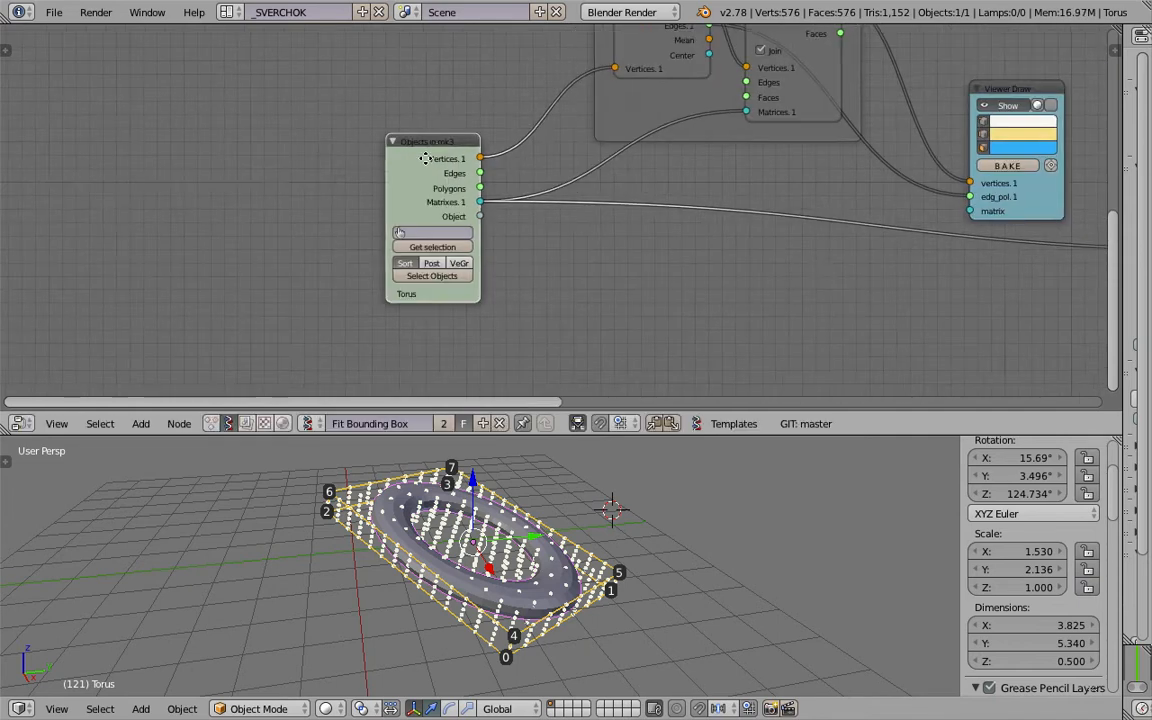
{"action": "middle_click_drag", "start_coordinate": [427, 157], "coordinate": [345, 185]}
{"action": "left_click_drag", "start_coordinate": [345, 177], "coordinate": [80, 178]}
{"action": "scroll", "coordinate": [72, 192], "scroll_direction": "up", "scroll_amount": 2}
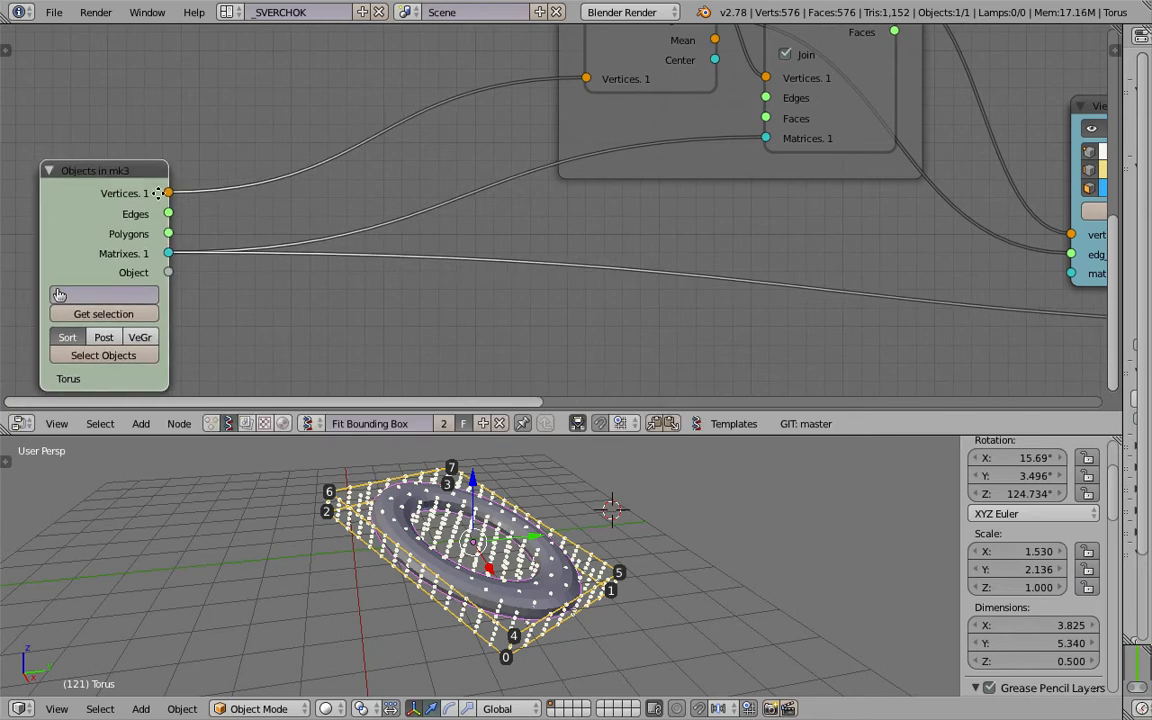
{"action": "middle_click_drag", "start_coordinate": [158, 193], "coordinate": [178, 209]}
{"action": "scroll", "coordinate": [250, 215], "scroll_direction": "down", "scroll_amount": 1}
Move the Bounding box node farther from the Matrix Apply node inside the Frame.
{"action": "left_click_drag", "start_coordinate": [567, 125], "coordinate": [426, 112]}
{"action": "scroll", "coordinate": [373, 141], "scroll_direction": "up", "scroll_amount": 2}
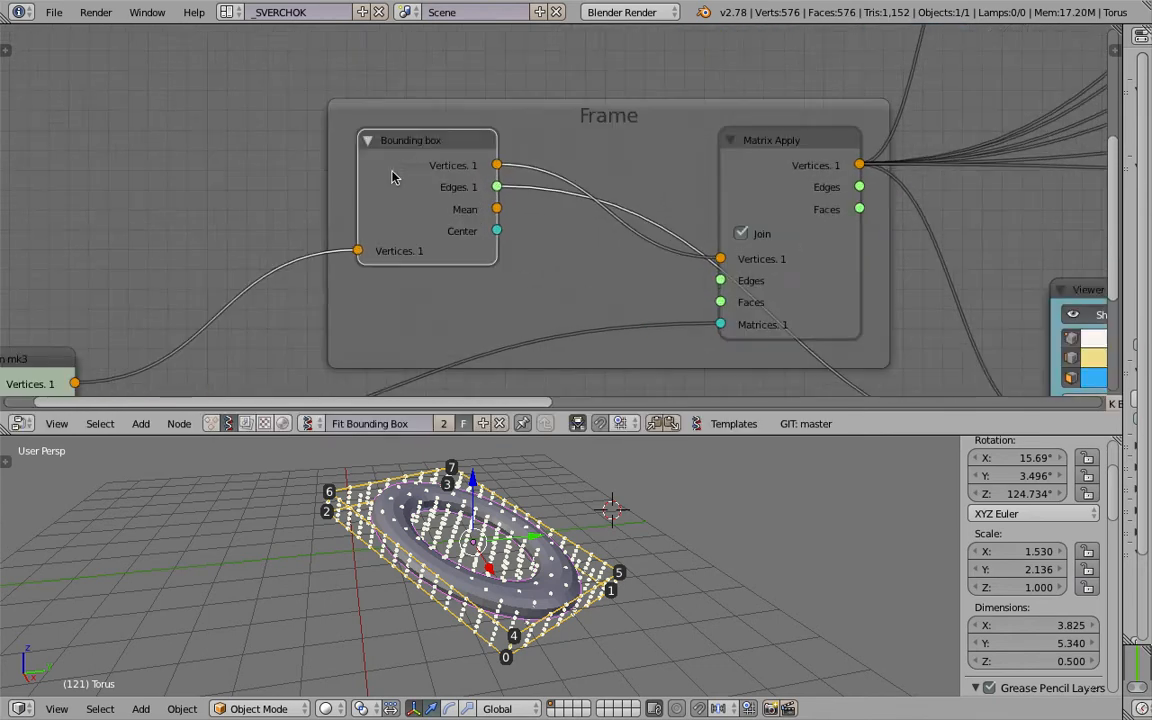
{"action": "middle_click_drag", "start_coordinate": [380, 177], "coordinate": [457, 123]}
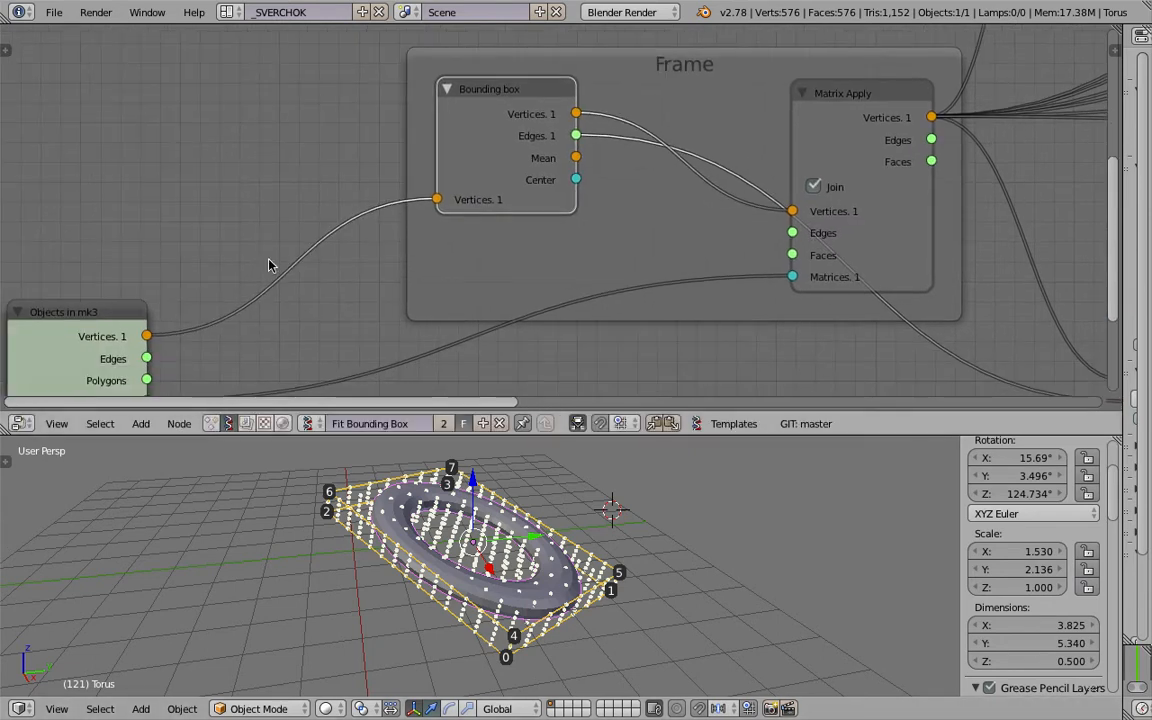
Move the Objects in mk3 node back closer to the Bounding box node.
{"action": "middle_click_drag", "start_coordinate": [229, 248], "coordinate": [280, 190]}
{"action": "left_click_drag", "start_coordinate": [172, 266], "coordinate": [220, 249]}
{"action": "scroll", "coordinate": [575, 505], "scroll_direction": "down", "scroll_amount": 2}
{"action": "middle_click_drag", "start_coordinate": [580, 508], "coordinate": [545, 513]}
{"action": "middle_click_drag", "start_coordinate": [492, 192], "coordinate": [452, 234]}
{"action": "left_click_drag", "start_coordinate": [182, 280], "coordinate": [225, 256]}
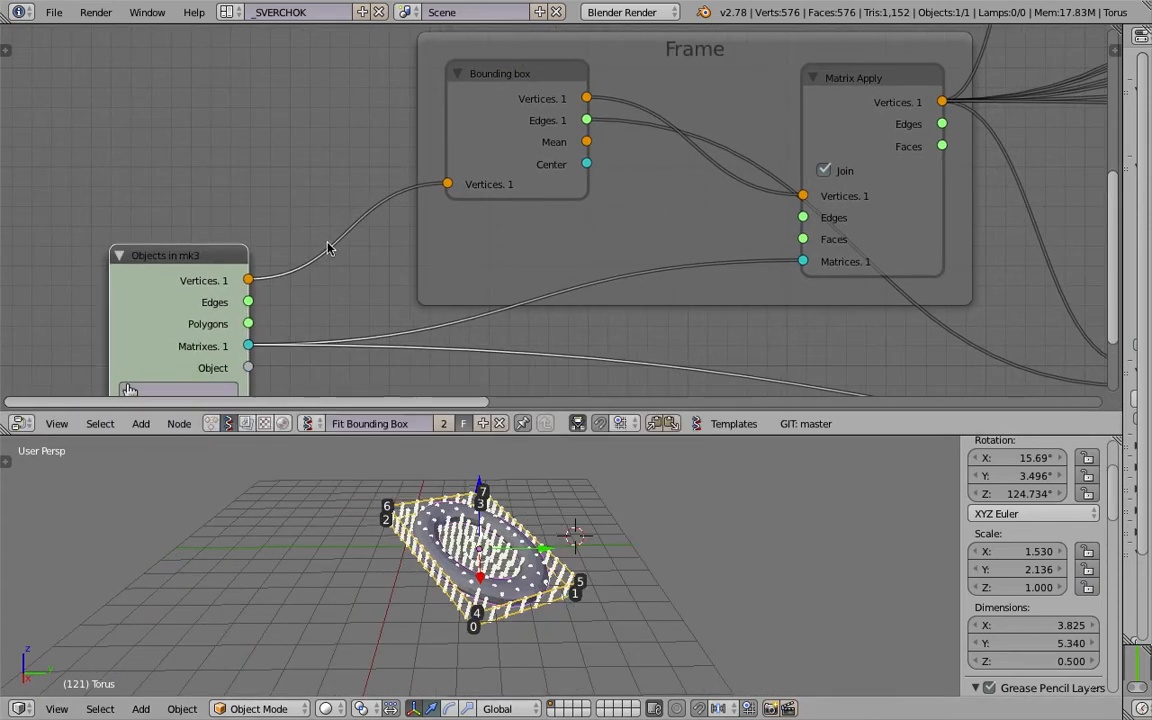
Bring the Matrix Apply node closer to the Bounding box node and adjust the Bounding box node's position.
{"action": "left_click_drag", "start_coordinate": [491, 108], "coordinate": [469, 110]}
{"action": "left_click_drag", "start_coordinate": [846, 77], "coordinate": [735, 83]}
{"action": "scroll", "coordinate": [494, 225], "scroll_direction": "down", "scroll_amount": 1}
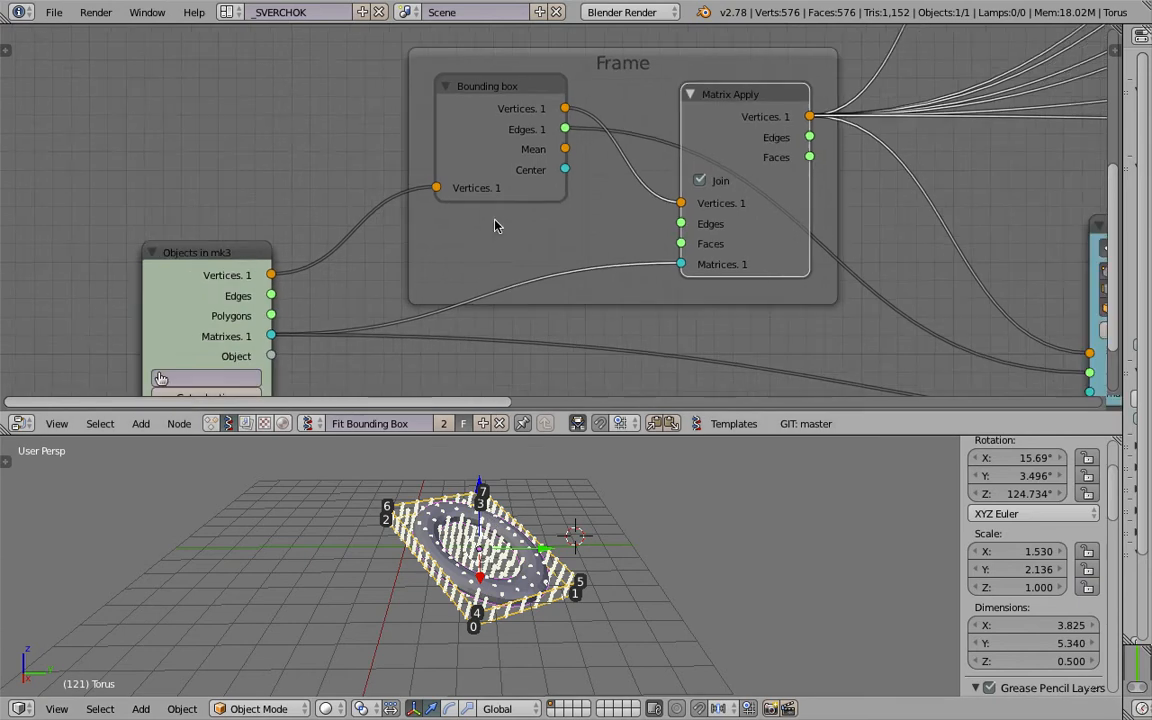
{"action": "left_click_drag", "start_coordinate": [480, 104], "coordinate": [470, 109]}
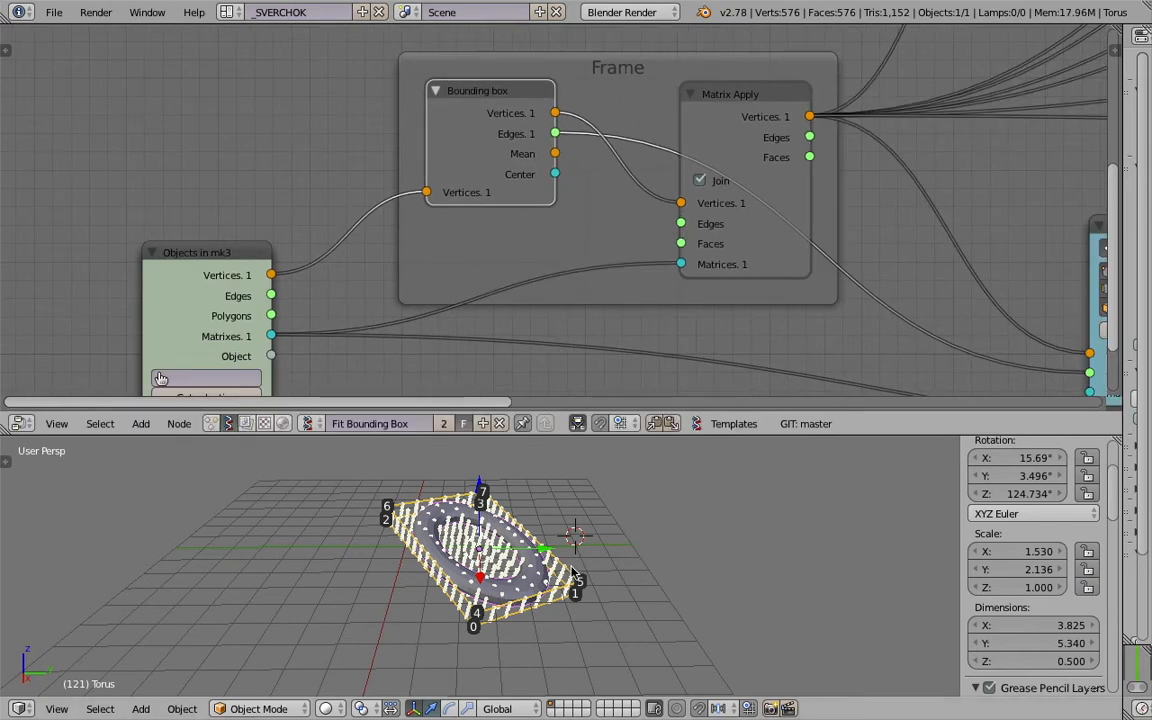
Rotate the torus freely to about X 8°, Y 6°, Z 134° and refit the grid by updating the current frame.
{"action": "key", "text": "r"}
{"action": "key", "text": "r"}
{"action": "left_click", "coordinate": [577, 482]}
{"action": "left_click", "coordinate": [1145, 660]}
{"action": "key", "text": "r"}
{"action": "key", "text": "r"}
{"action": "left_click", "coordinate": [598, 622]}
{"action": "left_click", "coordinate": [1138, 666]}
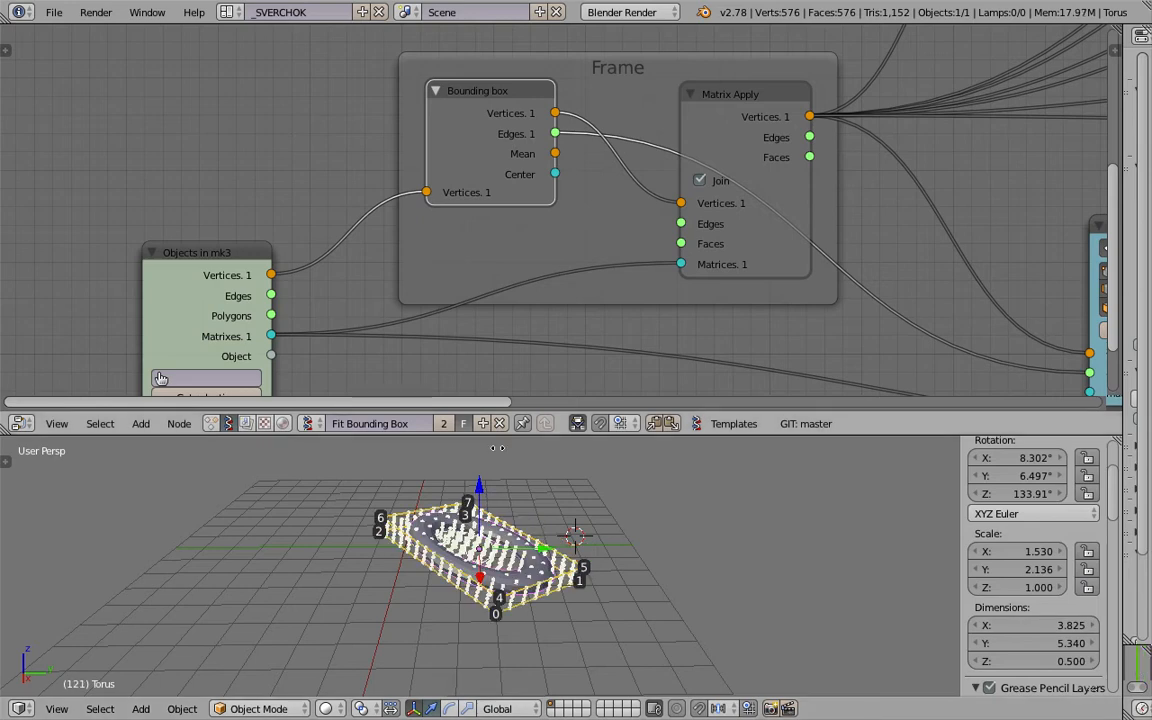
{"action": "middle_click_drag", "start_coordinate": [720, 590], "coordinate": [592, 584]}
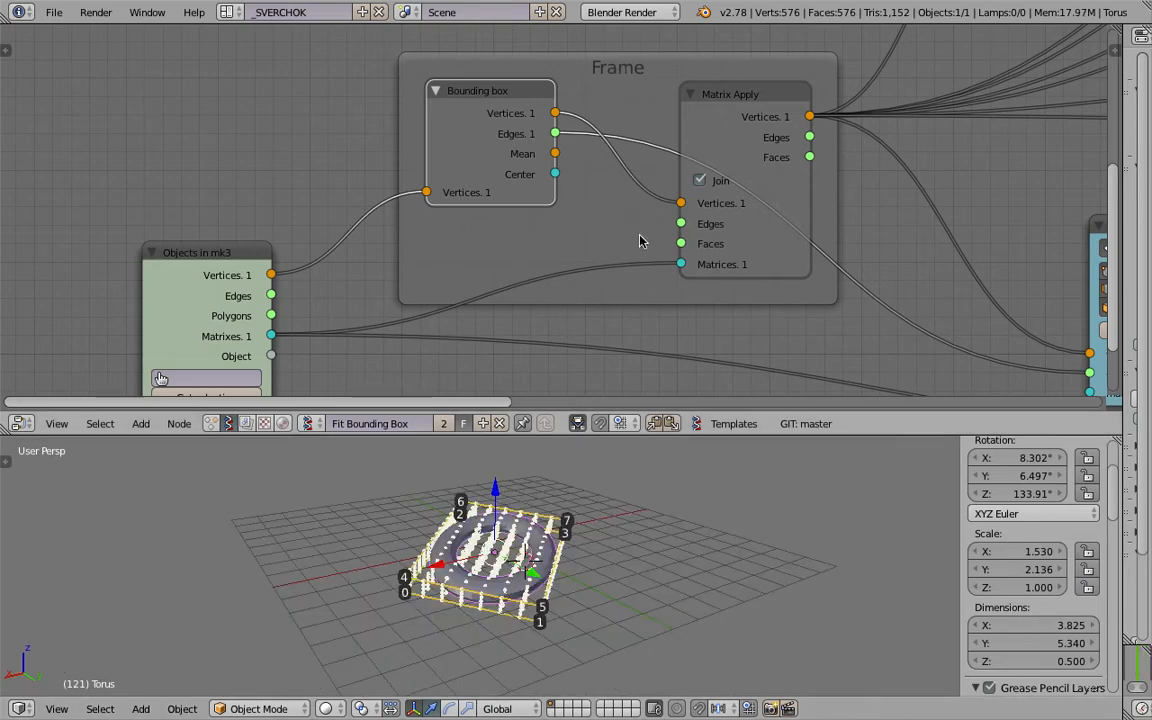
Place the Matrix Apply node right beside the Bounding box node and shift the whole Frame slightly.
{"action": "scroll", "coordinate": [638, 240], "scroll_direction": "down", "scroll_amount": 1}
{"action": "left_click_drag", "start_coordinate": [713, 111], "coordinate": [659, 107]}
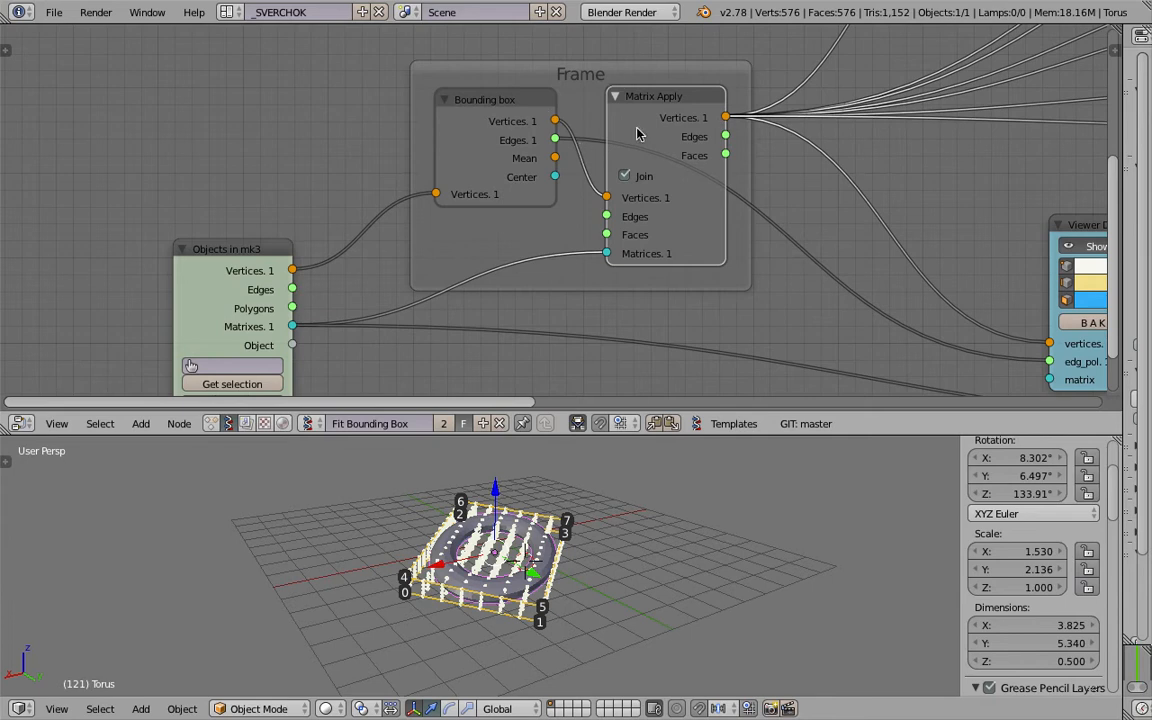
{"action": "left_click_drag", "start_coordinate": [558, 78], "coordinate": [523, 67]}
{"action": "scroll", "coordinate": [640, 165], "scroll_direction": "down", "scroll_amount": 7}
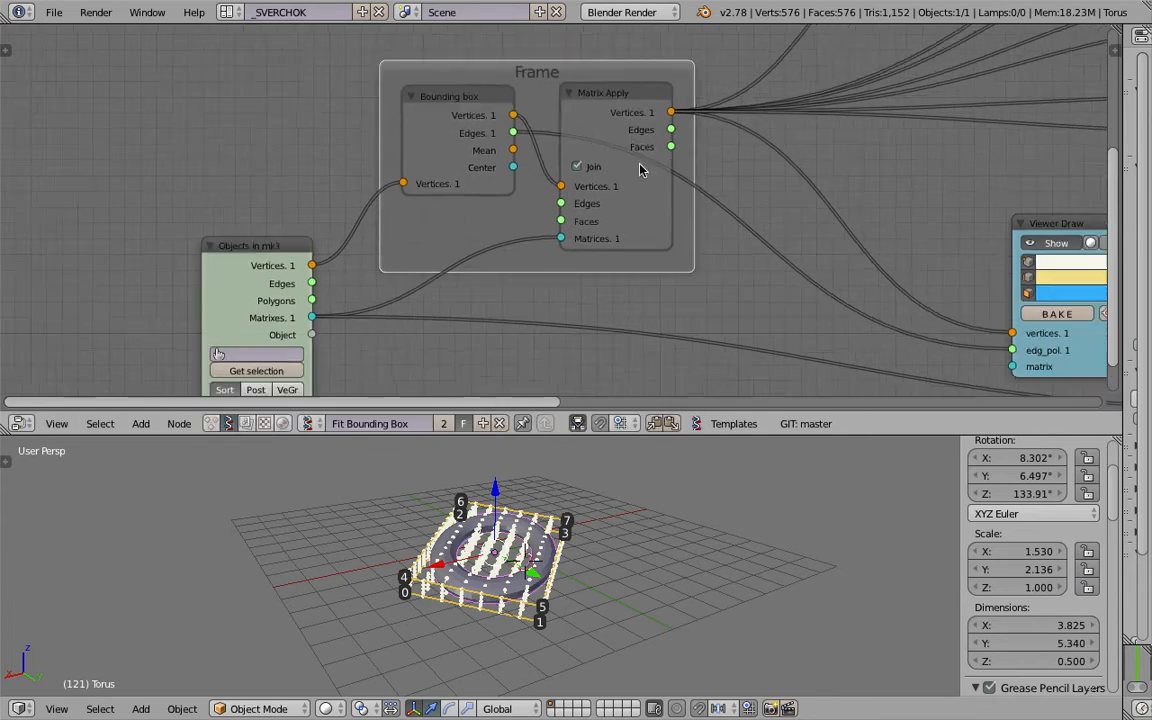
{"action": "middle_click_drag", "start_coordinate": [690, 175], "coordinate": [525, 152]}
{"action": "scroll", "coordinate": [582, 523], "scroll_direction": "up", "scroll_amount": 2}
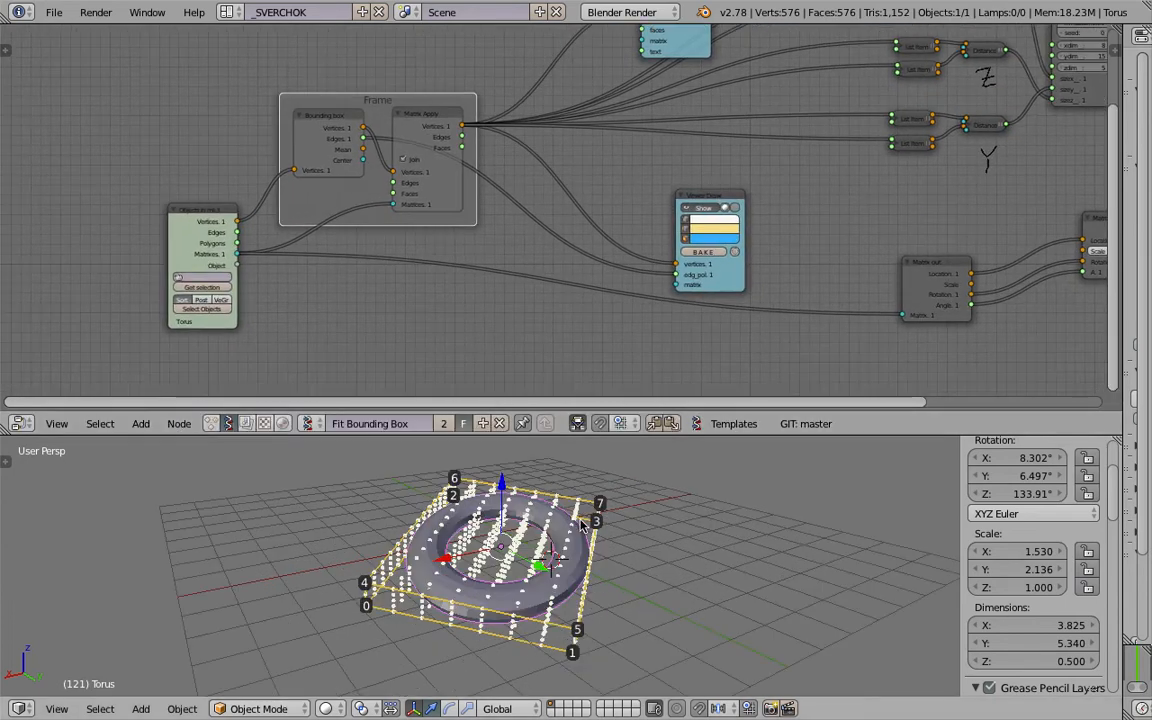
Move the box's Viewer Draw node closer to the Frame and reposition the Matrix out node.
{"action": "left_click_drag", "start_coordinate": [727, 194], "coordinate": [597, 161]}
{"action": "middle_click_drag", "start_coordinate": [890, 252], "coordinate": [674, 283]}
{"action": "left_click_drag", "start_coordinate": [686, 340], "coordinate": [615, 398]}
{"action": "middle_click_drag", "start_coordinate": [658, 317], "coordinate": [589, 349]}
{"action": "middle_click_drag", "start_coordinate": [825, 229], "coordinate": [622, 298]}
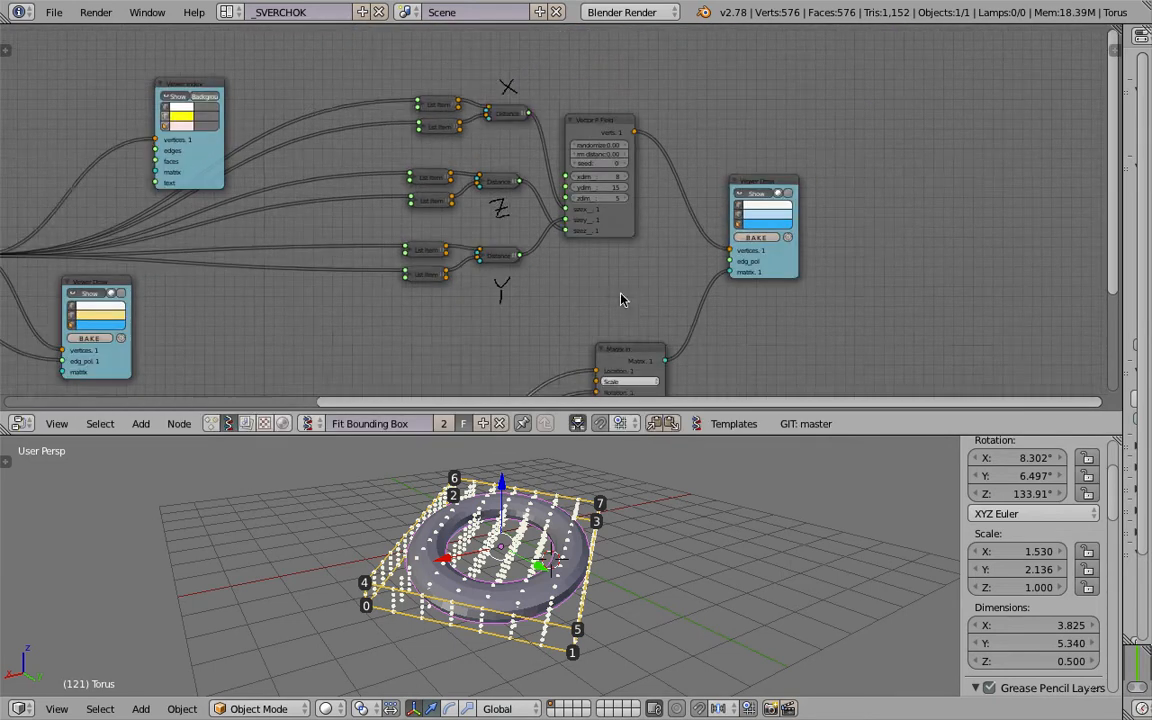
Move the Vector P Field node and its connected Viewer Draw node farther from the Distance nodes.
{"action": "scroll", "coordinate": [610, 175], "scroll_direction": "up", "scroll_amount": 6}
{"action": "left_click_drag", "start_coordinate": [557, 60], "coordinate": [620, 92]}
{"action": "middle_click_drag", "start_coordinate": [872, 164], "coordinate": [752, 180]}
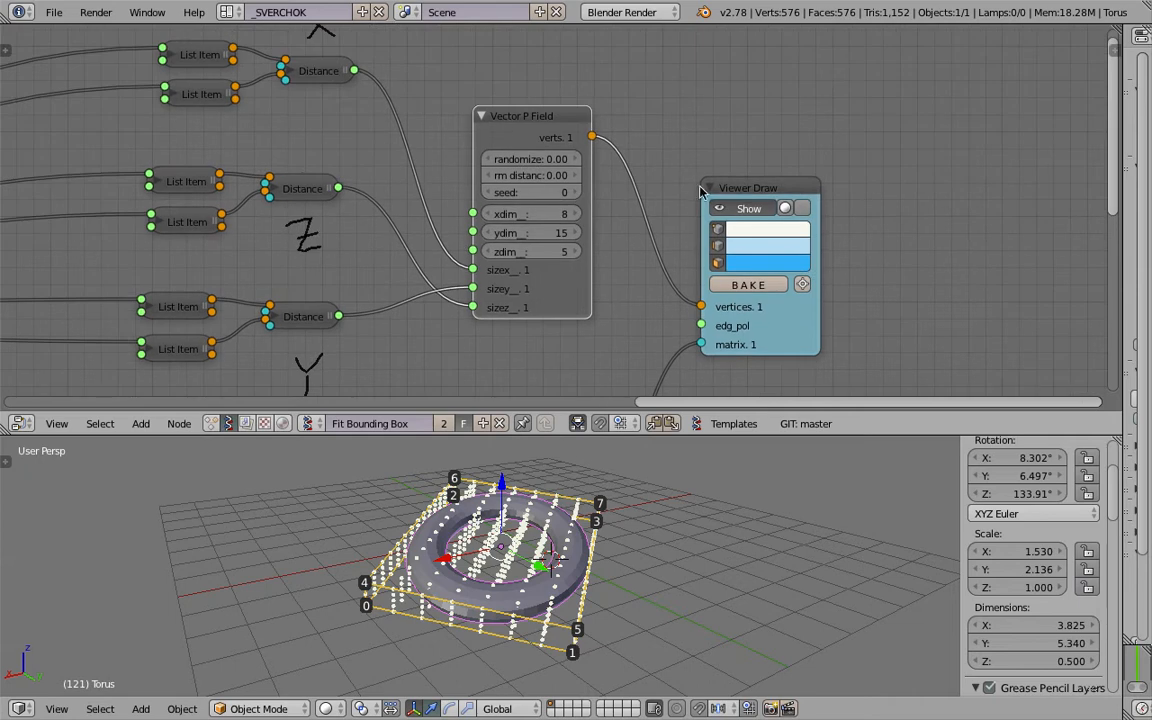
{"action": "left_click_drag", "start_coordinate": [752, 180], "coordinate": [858, 185]}
{"action": "left_click", "coordinate": [858, 185]}
{"action": "left_click_drag", "start_coordinate": [495, 116], "coordinate": [631, 113]}
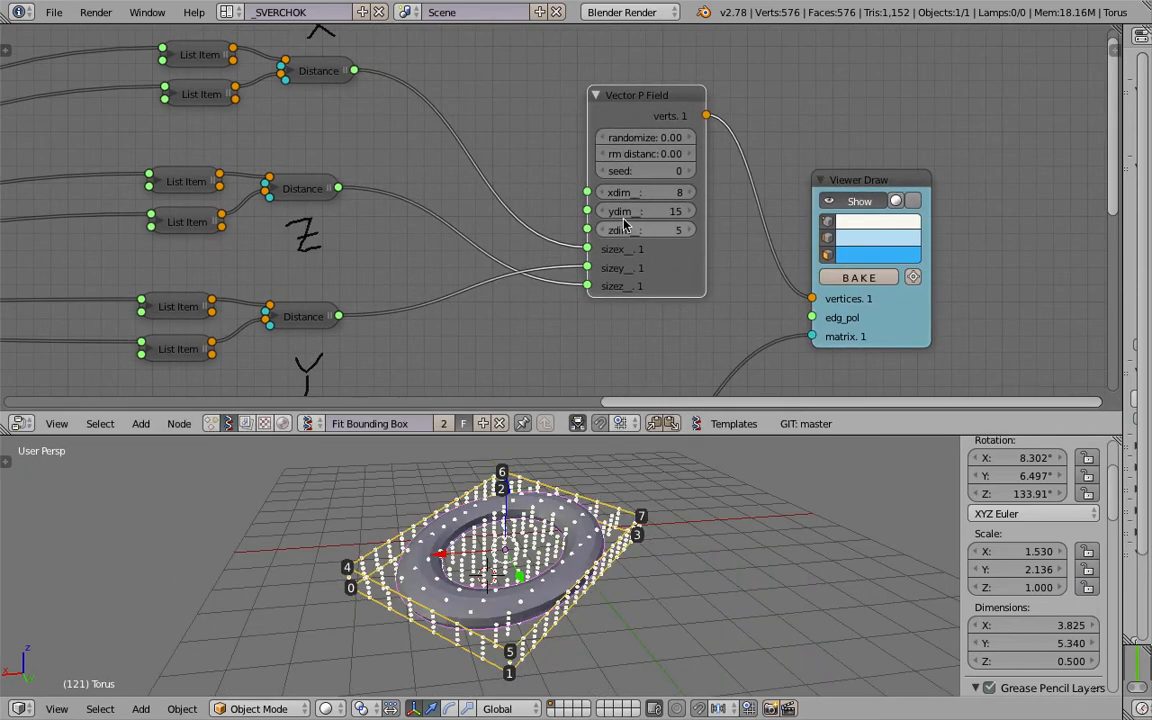
Set the Vector P Field node's xdim to 17, ydim to 14 and zdim to 8.
{"action": "scroll", "coordinate": [624, 224], "scroll_direction": "up", "scroll_amount": 2}
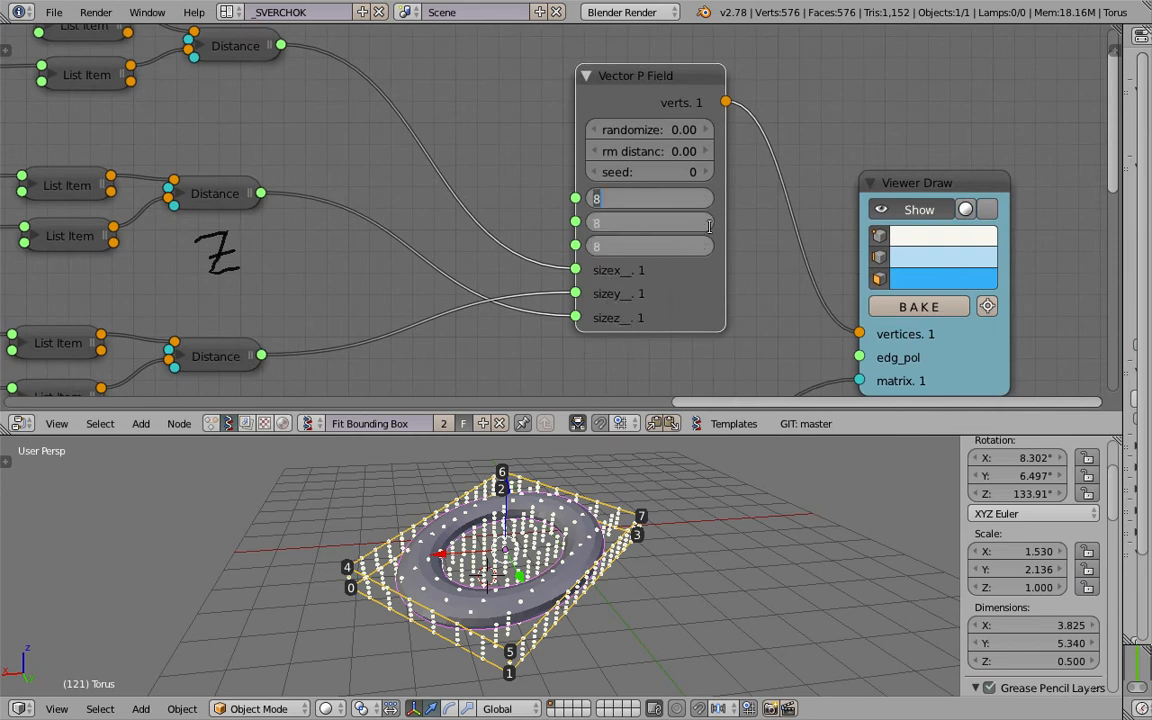
{"action": "left_click_drag", "start_coordinate": [674, 198], "coordinate": [720, 198]}
{"action": "left_click_drag", "start_coordinate": [660, 223], "coordinate": [690, 246]}
{"action": "middle_click_drag", "start_coordinate": [600, 560], "coordinate": [680, 627]}
{"action": "scroll", "coordinate": [975, 615], "scroll_direction": "down", "scroll_amount": 3}
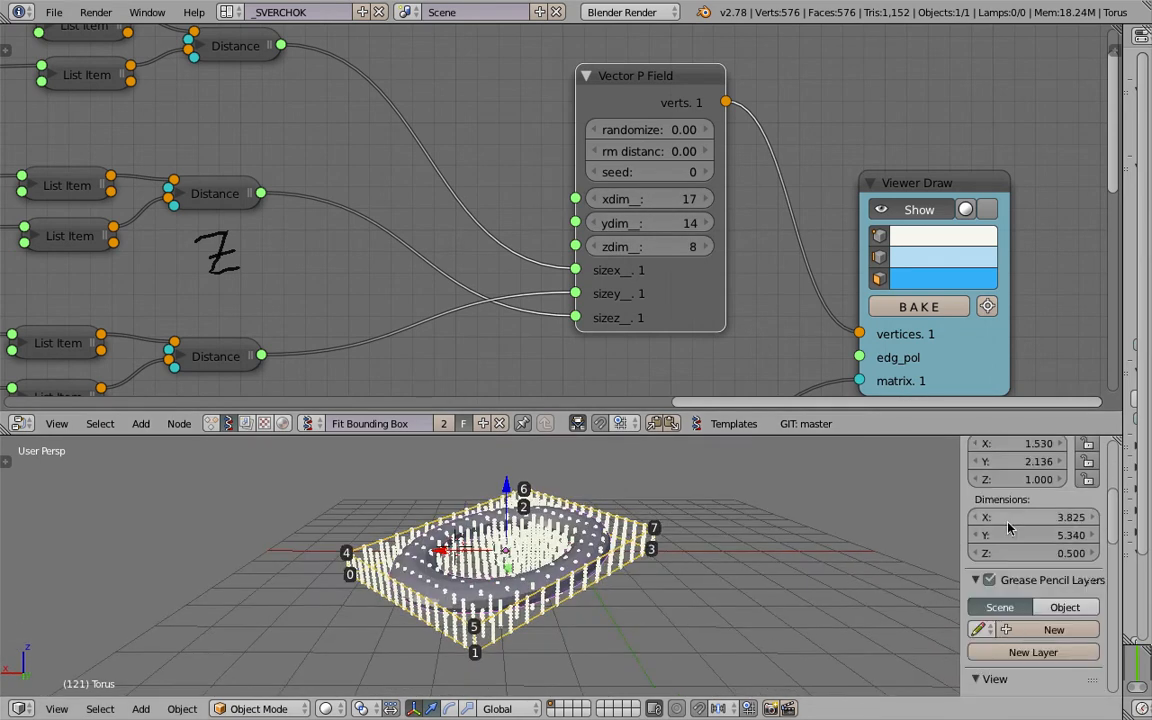
Move the Viewer Index node closer to the Frame, above the wires leading to the List Item nodes.
{"action": "middle_click_drag", "start_coordinate": [566, 538], "coordinate": [430, 465]}
{"action": "scroll", "coordinate": [476, 211], "scroll_direction": "down", "scroll_amount": 3}
{"action": "scroll", "coordinate": [399, 205], "scroll_direction": "up", "scroll_amount": 2}
{"action": "scroll", "coordinate": [400, 205], "scroll_direction": "left", "scroll_amount": 15, "text": "ctrl"}
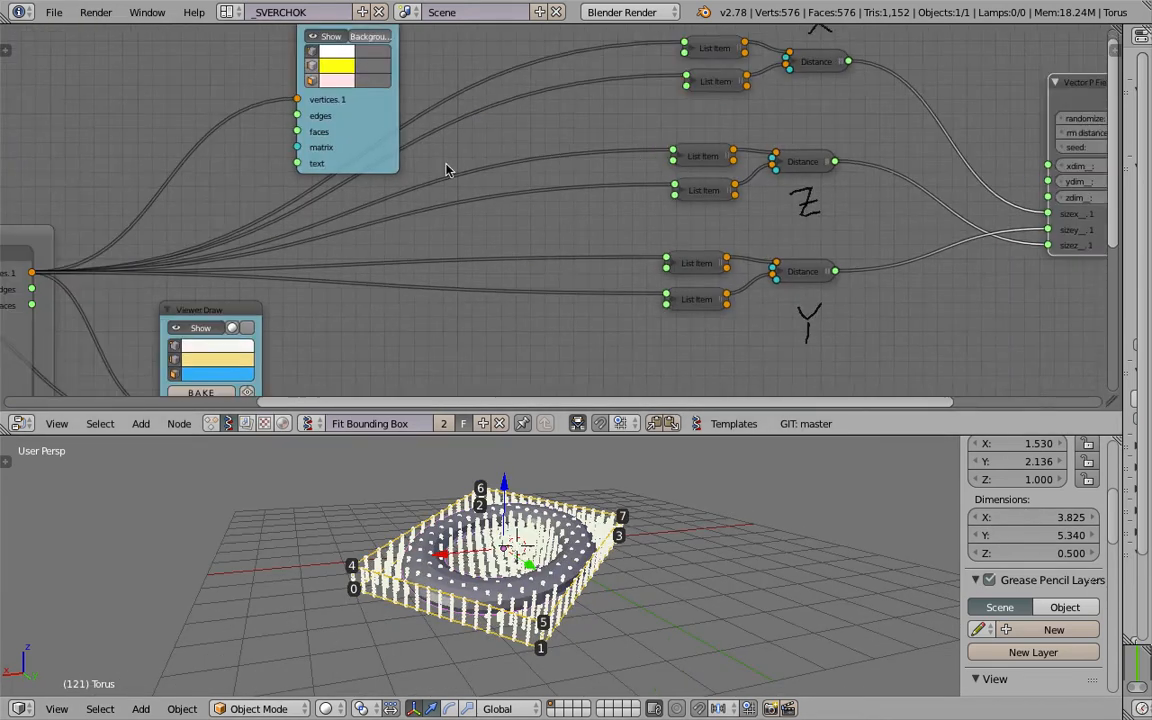
{"action": "left_click_drag", "start_coordinate": [307, 213], "coordinate": [348, 172]}
{"action": "scroll", "coordinate": [380, 141], "scroll_direction": "up", "scroll_amount": 3}
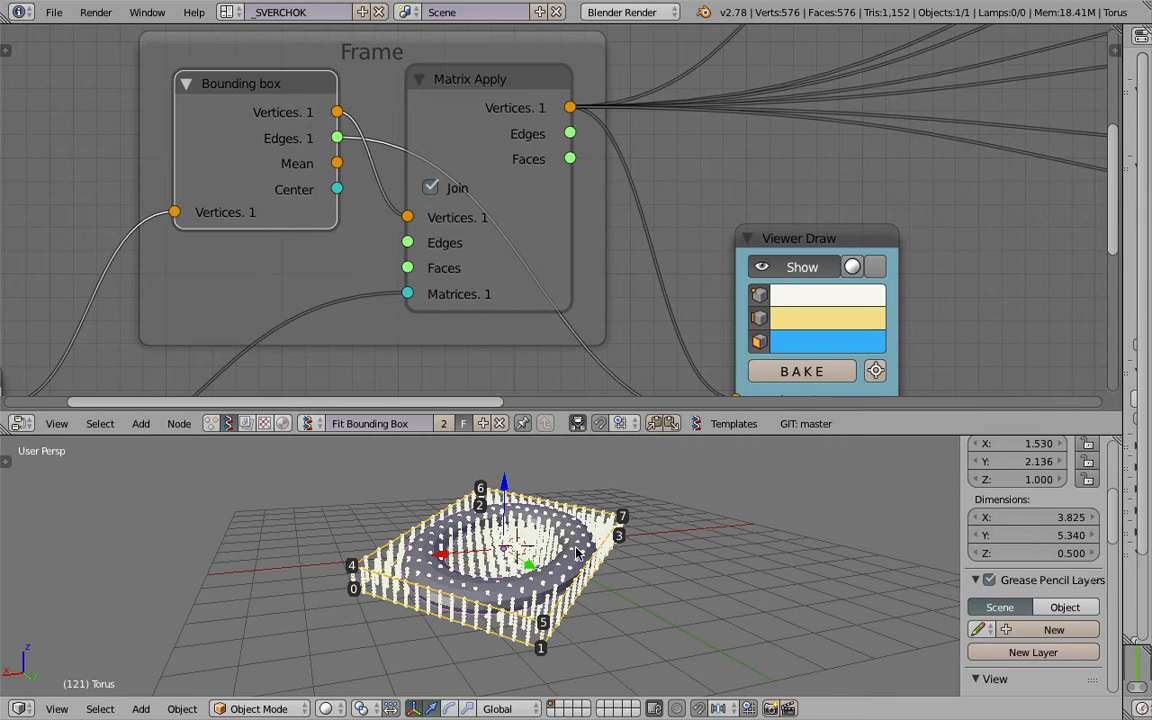
{"action": "scroll", "coordinate": [627, 288], "scroll_direction": "down", "scroll_amount": 3}
{"action": "left_click_drag", "start_coordinate": [298, 148], "coordinate": [272, 149]}
{"action": "scroll", "coordinate": [418, 137], "scroll_direction": "down", "scroll_amount": 2}
{"action": "middle_click_drag", "start_coordinate": [418, 137], "coordinate": [438, 237]}
{"action": "left_click_drag", "start_coordinate": [475, 70], "coordinate": [430, 55]}
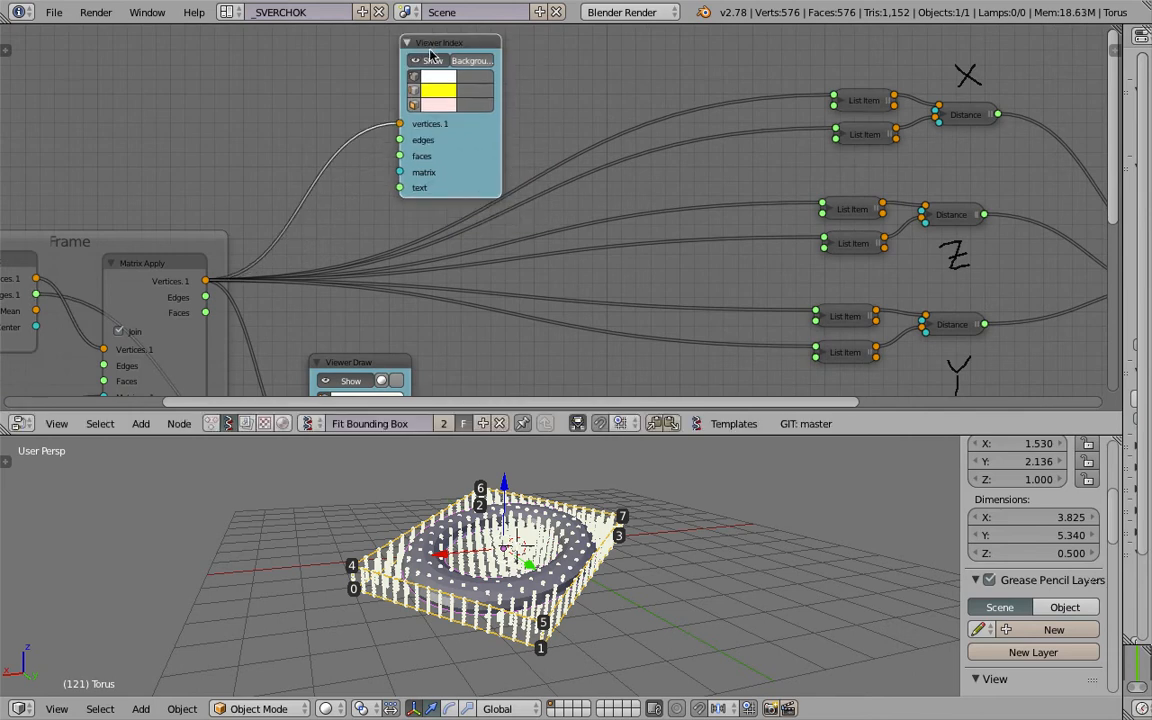
Examine the bounding box's numbered corners from several angles and the List Item pairs feeding the X, Z and Y Distance nodes.
{"action": "middle_click_drag", "start_coordinate": [330, 600], "coordinate": [382, 627]}
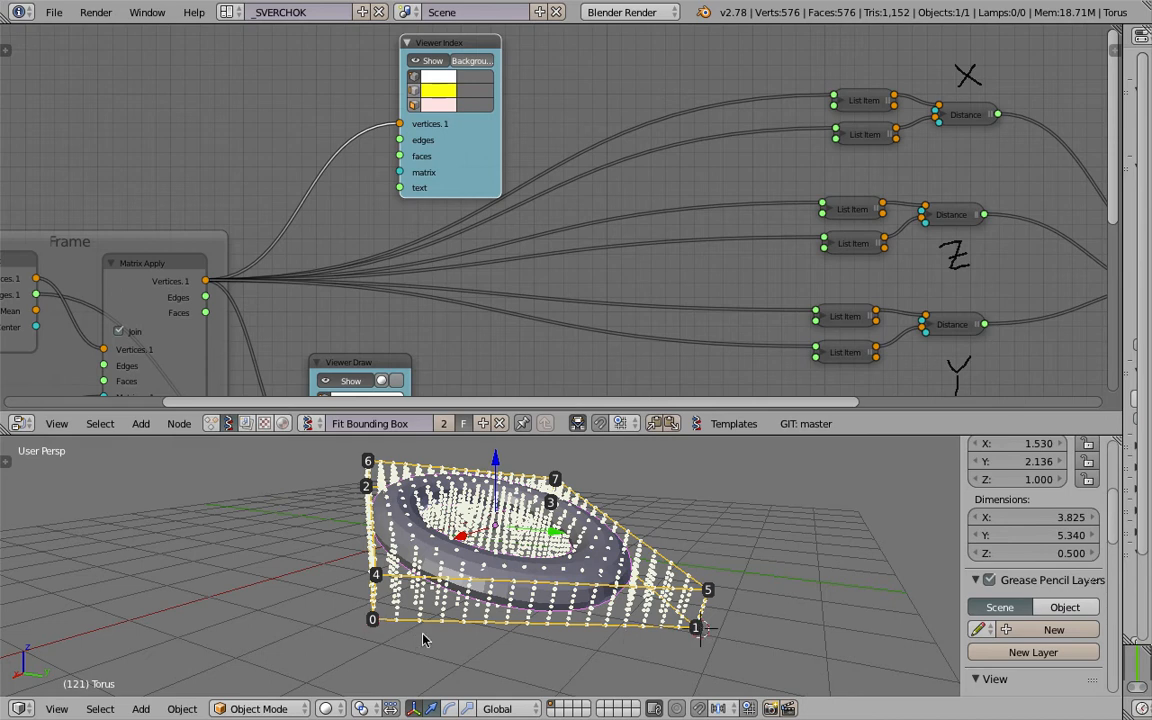
{"action": "middle_click_drag", "start_coordinate": [390, 622], "coordinate": [533, 653]}
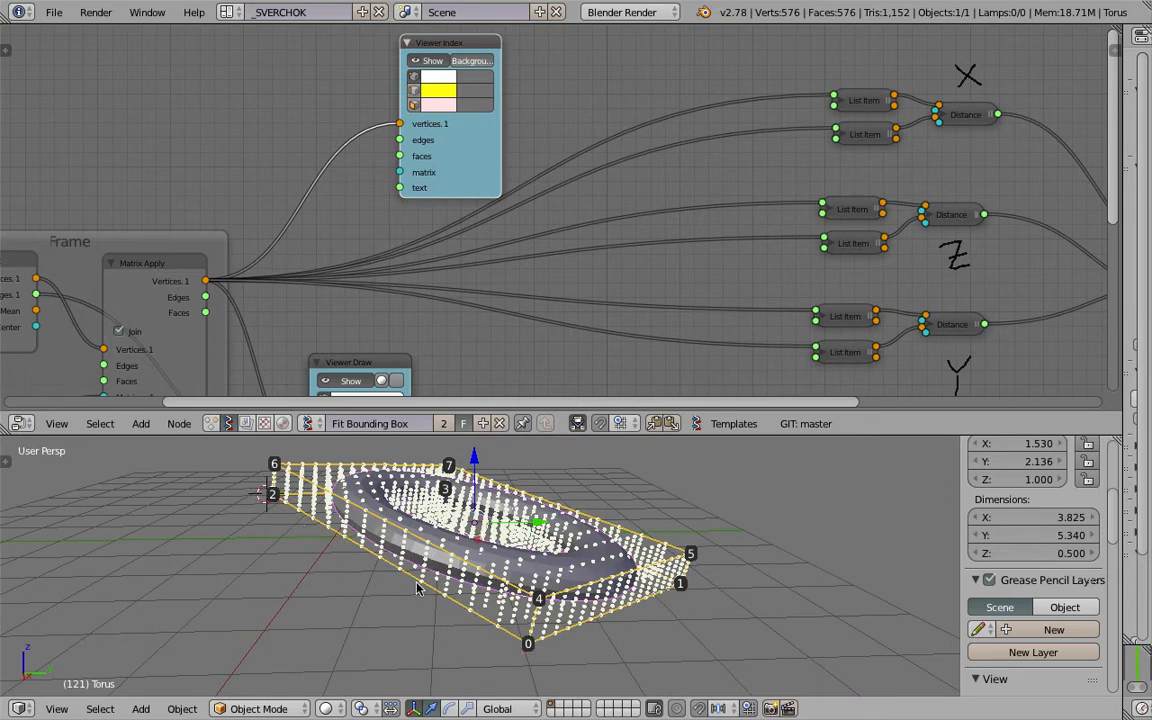
{"action": "middle_click_drag", "start_coordinate": [540, 607], "coordinate": [363, 601]}
{"action": "middle_click_drag", "start_coordinate": [663, 242], "coordinate": [494, 221]}
{"action": "scroll", "coordinate": [694, 231], "scroll_direction": "down", "scroll_amount": 3}
{"action": "scroll", "coordinate": [694, 231], "scroll_direction": "up", "scroll_amount": 2}
{"action": "scroll", "coordinate": [663, 325], "scroll_direction": "up", "scroll_amount": 2}
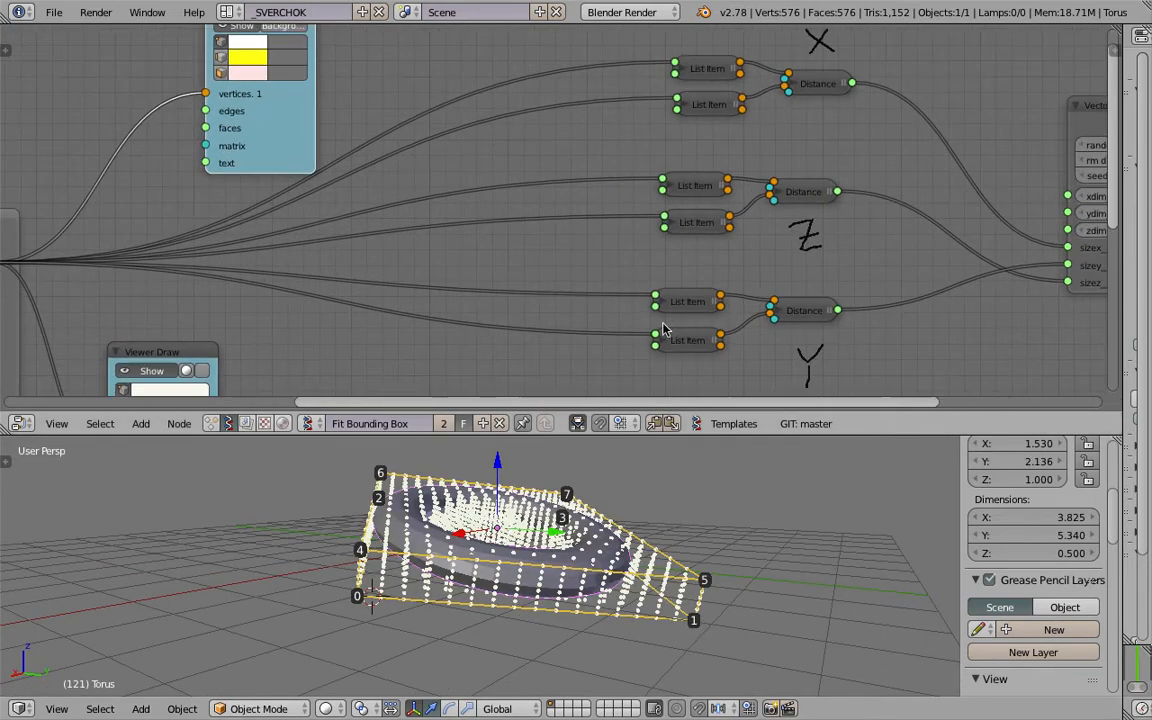
{"action": "middle_click_drag", "start_coordinate": [655, 329], "coordinate": [745, 326]}
Enlarge the node editor area and shift the Frame higher relative to the Viewer Index node.
{"action": "left_click_drag", "start_coordinate": [746, 434], "coordinate": [744, 538]}
{"action": "middle_click_drag", "start_coordinate": [279, 272], "coordinate": [397, 245]}
{"action": "left_click_drag", "start_coordinate": [169, 258], "coordinate": [200, 256]}
{"action": "middle_click_drag", "start_coordinate": [135, 209], "coordinate": [211, 199]}
{"action": "left_click_drag", "start_coordinate": [213, 200], "coordinate": [250, 191]}
{"action": "middle_click_drag", "start_coordinate": [335, 222], "coordinate": [247, 237]}
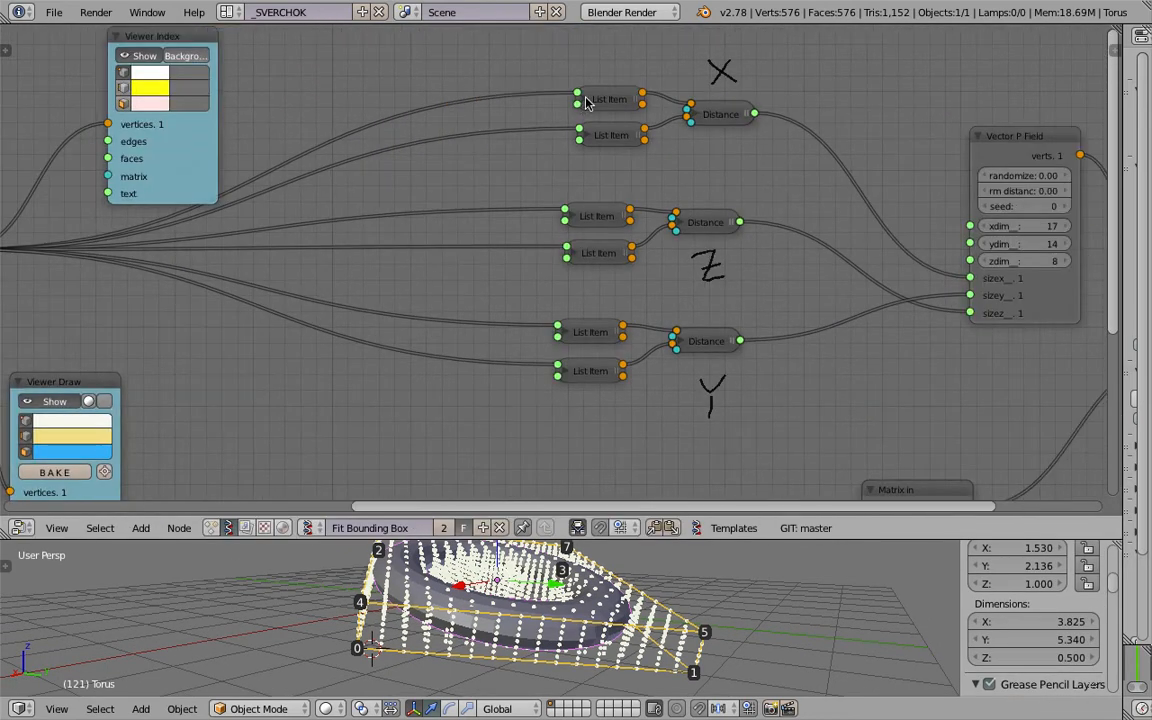
Expand the two List Item nodes feeding the X Distance node to inspect their level and item settings.
{"action": "left_click", "coordinate": [584, 102]}
{"action": "left_click_drag", "start_coordinate": [609, 101], "coordinate": [535, 489]}
{"action": "left_click", "coordinate": [581, 131]}
{"action": "left_click", "coordinate": [586, 134]}
{"action": "middle_click_drag", "start_coordinate": [581, 143], "coordinate": [573, 194]}
{"action": "left_click_drag", "start_coordinate": [606, 204], "coordinate": [565, 188]}
{"action": "scroll", "coordinate": [605, 156], "scroll_direction": "up", "scroll_amount": 1}
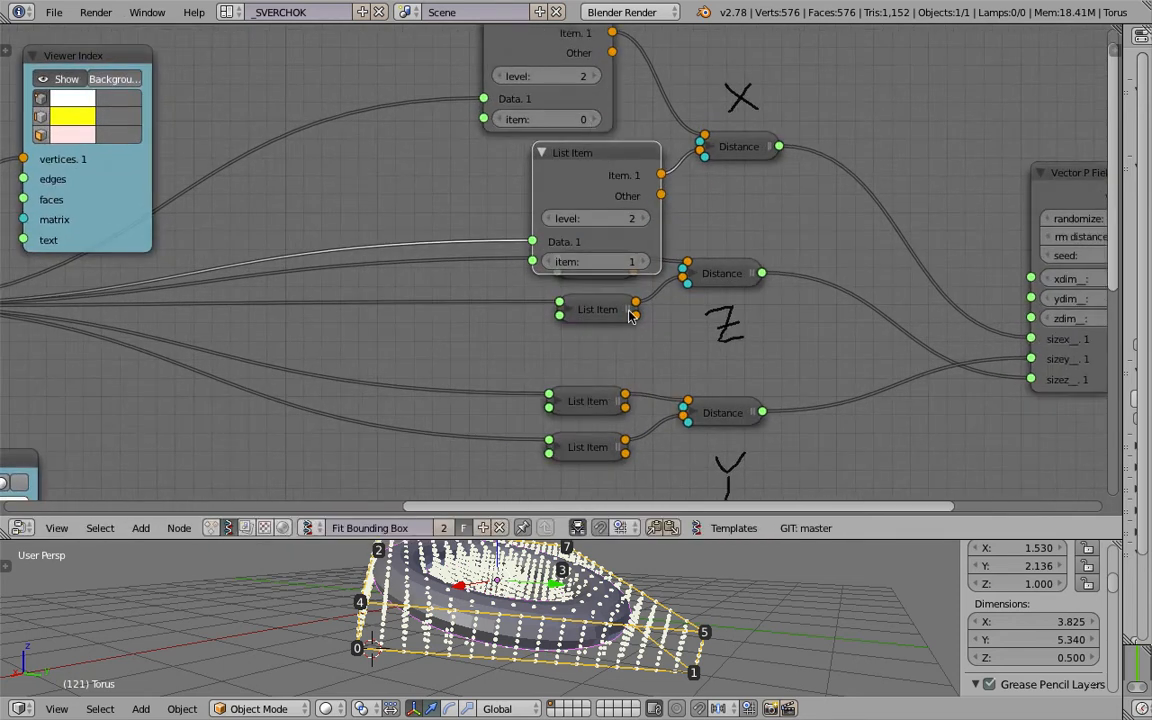
Collapse the X Distance node's two List Item nodes and stack them neatly one above the other.
{"action": "left_click", "coordinate": [541, 153]}
{"action": "scroll", "coordinate": [507, 139], "scroll_direction": "up", "scroll_amount": 2, "text": "shift"}
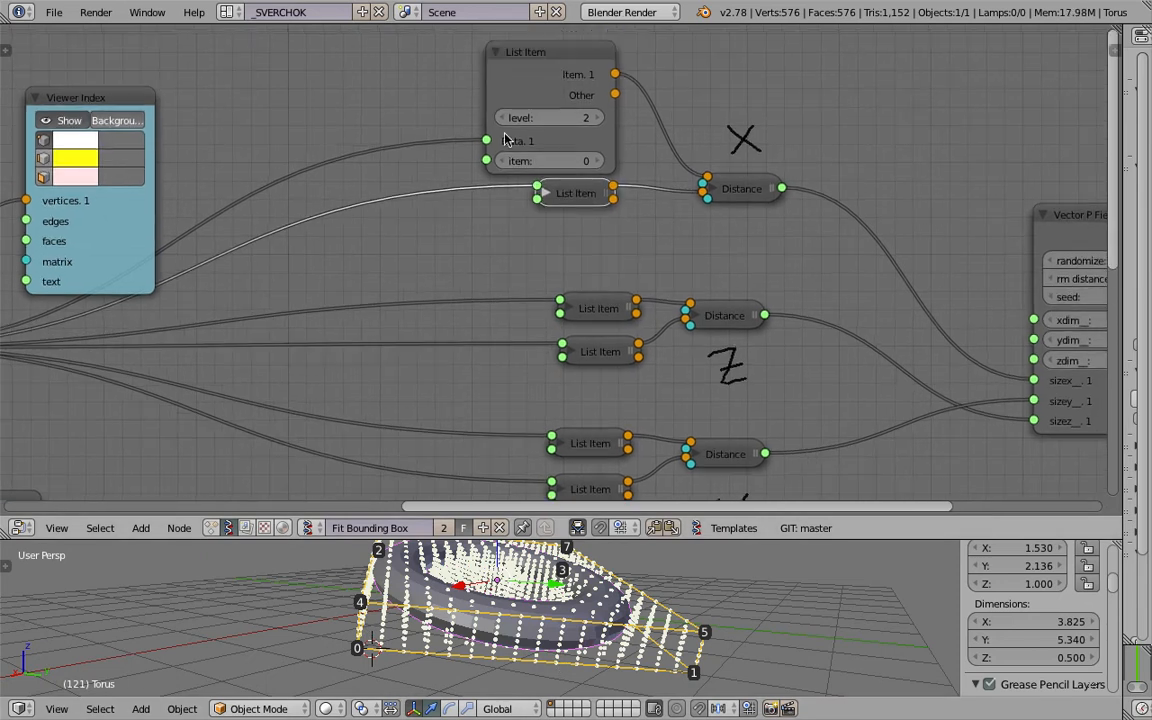
{"action": "left_click", "coordinate": [499, 59]}
{"action": "left_click", "coordinate": [496, 52]}
{"action": "left_click_drag", "start_coordinate": [525, 52], "coordinate": [566, 127]}
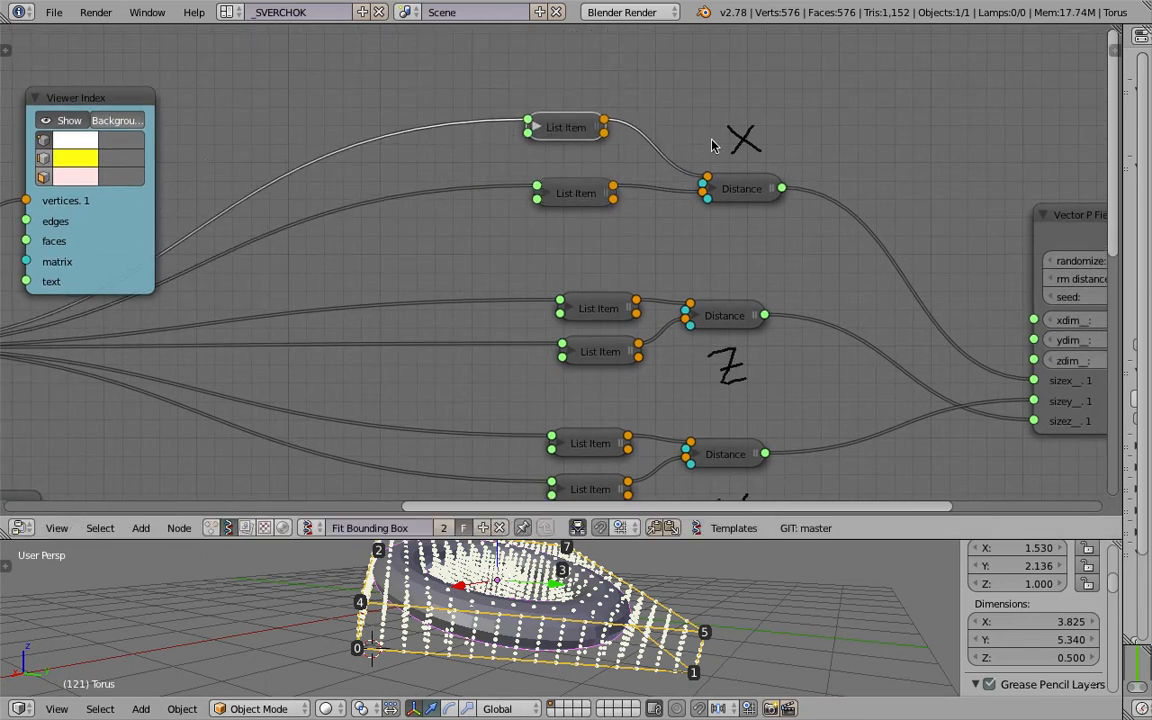
Write the grease pencil labels "dx", "dz" and "dy" above the matching Distance nodes.
{"action": "left_click_drag", "start_coordinate": [713, 132], "coordinate": [717, 154]}
{"action": "left_click_drag", "start_coordinate": [733, 127], "coordinate": [760, 153]}
{"action": "left_click_drag", "start_coordinate": [757, 127], "coordinate": [735, 154]}
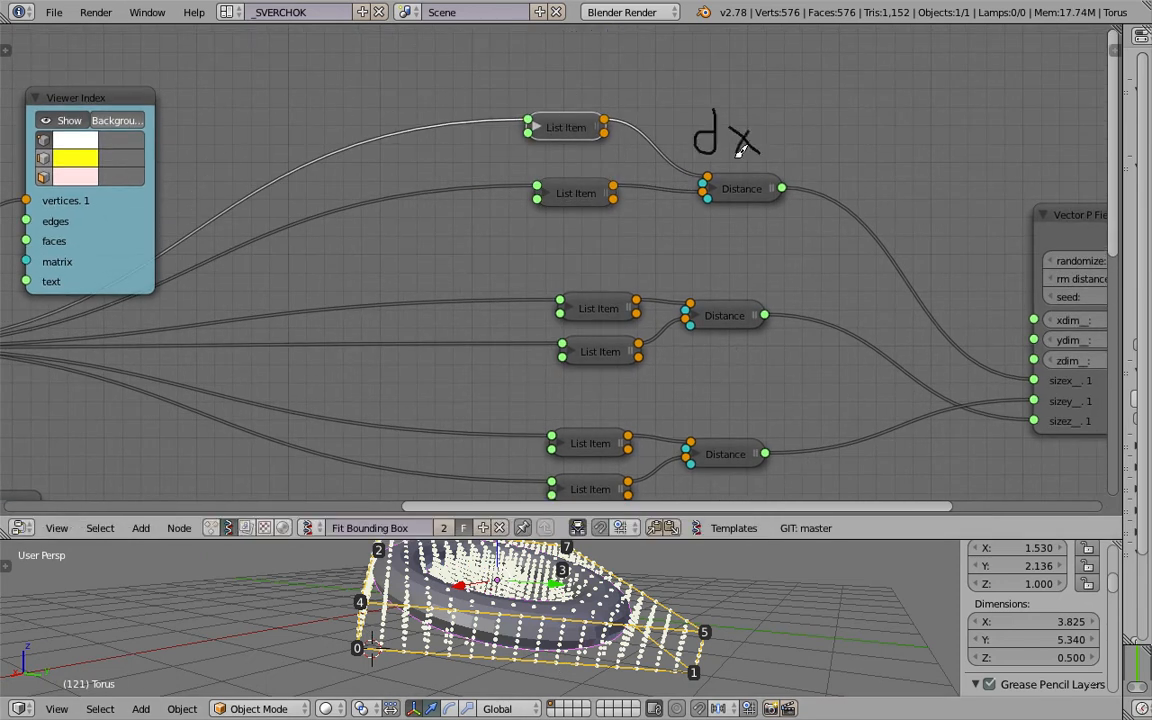
{"action": "middle_click_drag", "start_coordinate": [725, 278], "coordinate": [711, 233]}
{"action": "left_click_drag", "start_coordinate": [713, 202], "coordinate": [713, 200]}
{"action": "left_click_drag", "start_coordinate": [738, 213], "coordinate": [748, 240]}
{"action": "mouse_move", "coordinate": [702, 366]}
{"action": "left_mouse_down"}
{"action": "mouse_move", "coordinate": [699, 322]}
{"action": "mouse_move", "coordinate": [632, 290]}
{"action": "left_mouse_up"}
Move the two List Item nodes feeding the Z Distance node up and away from it, stacked closely together.
{"action": "left_click", "coordinate": [563, 265]}
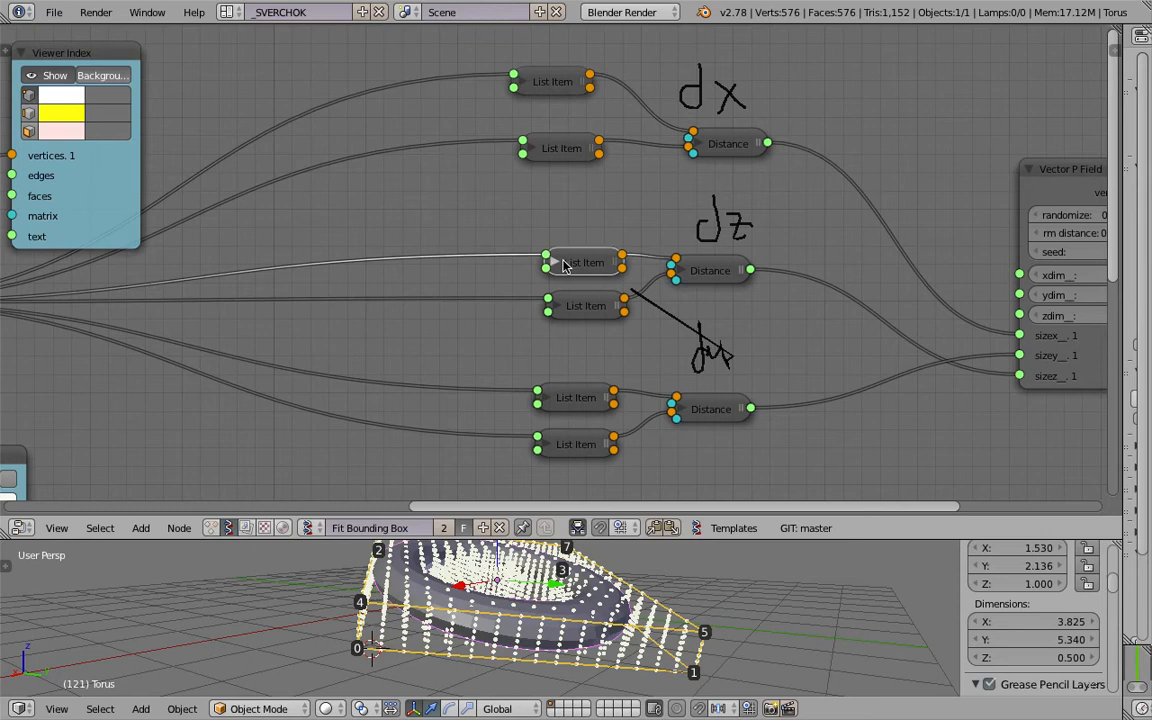
{"action": "left_click_drag", "start_coordinate": [574, 265], "coordinate": [544, 227]}
{"action": "left_click_drag", "start_coordinate": [586, 309], "coordinate": [547, 265]}
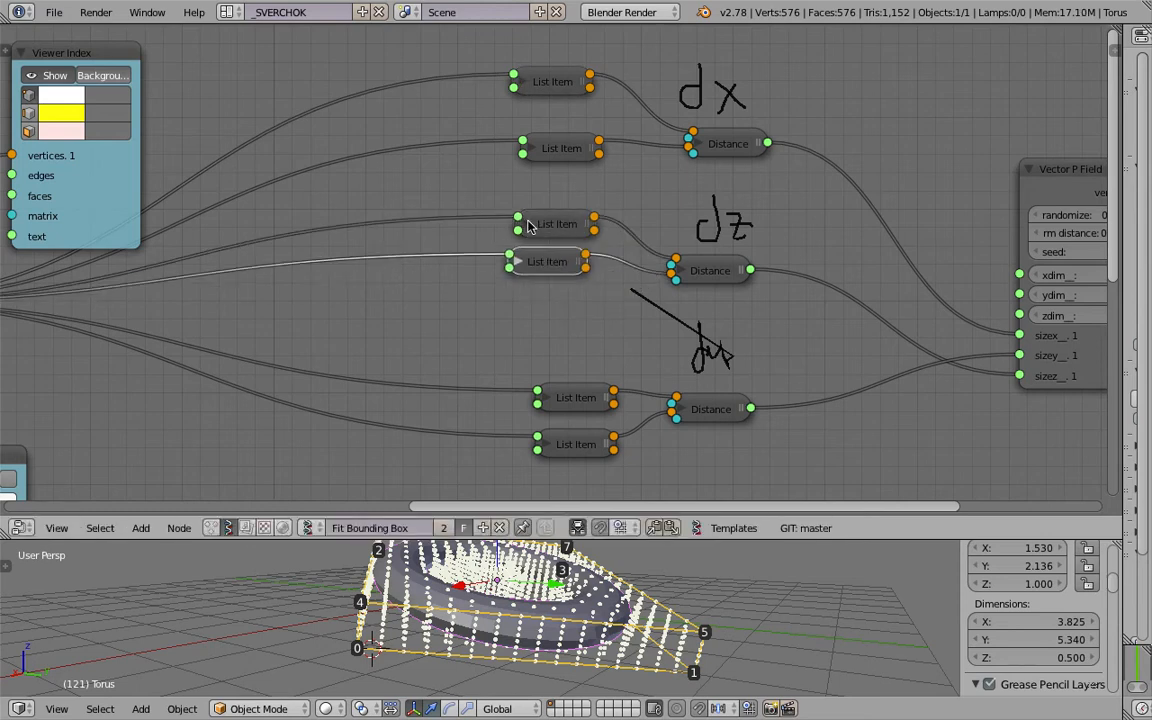
{"action": "left_click", "coordinate": [530, 226]}
{"action": "key", "text": "h"}
Line up the three Distance nodes in a column and move the Vector P Field node closer to them.
{"action": "left_click_drag", "start_coordinate": [708, 270], "coordinate": [713, 292]}
{"action": "left_click_drag", "start_coordinate": [712, 144], "coordinate": [698, 145]}
{"action": "left_click_drag", "start_coordinate": [712, 409], "coordinate": [726, 412]}
{"action": "middle_click_drag", "start_coordinate": [726, 412], "coordinate": [486, 401]}
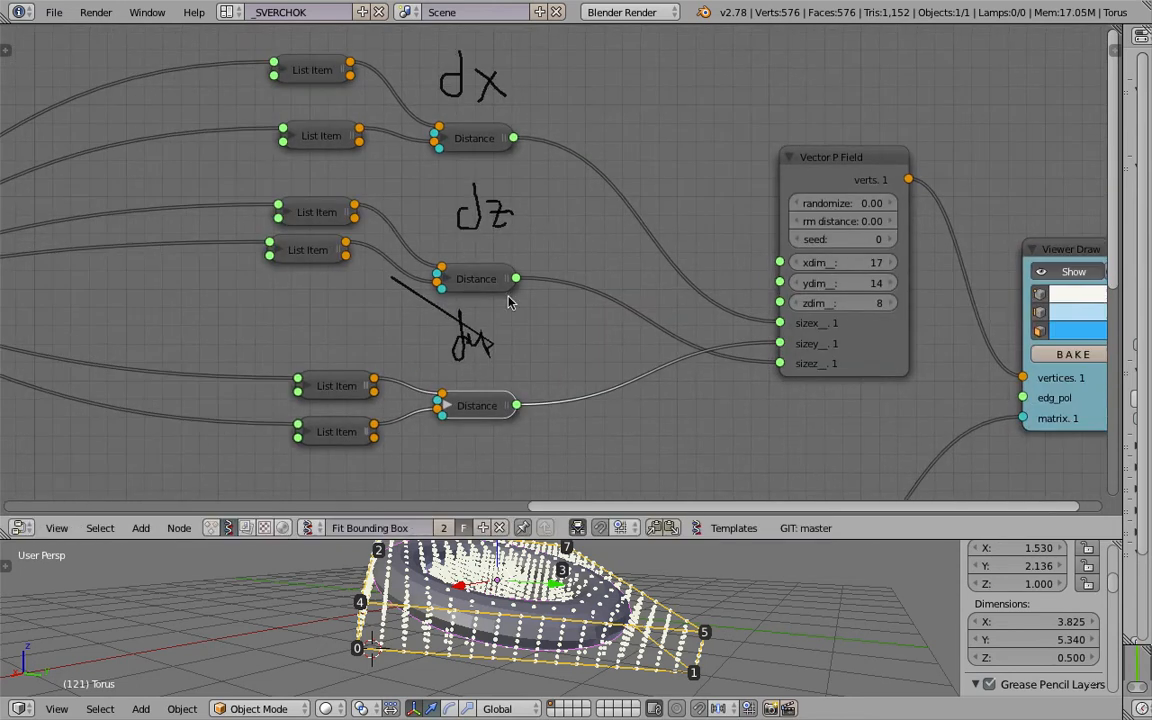
{"action": "middle_click_drag", "start_coordinate": [776, 304], "coordinate": [728, 290]}
{"action": "left_click_drag", "start_coordinate": [755, 152], "coordinate": [689, 129]}
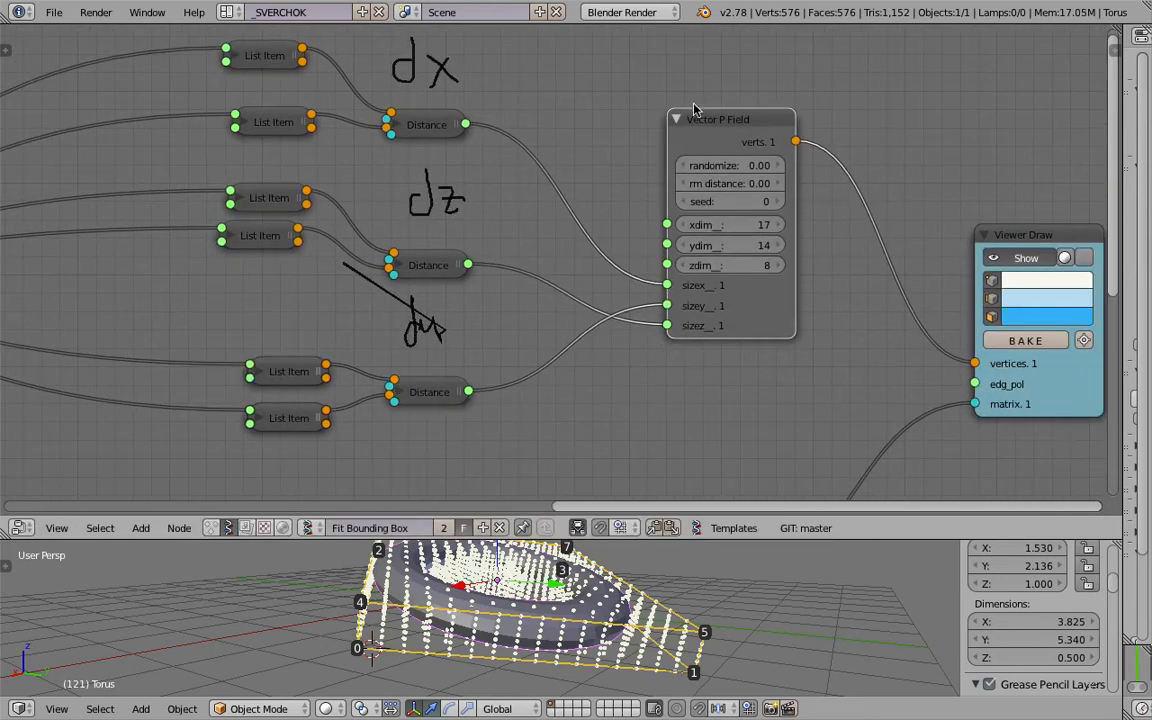
Set the Vector P Field node's xdim to 21, ydim to 6 and zdim to 7.
{"action": "scroll", "coordinate": [727, 138], "scroll_direction": "down", "scroll_amount": 2}
{"action": "middle_click_drag", "start_coordinate": [758, 232], "coordinate": [676, 165]}
{"action": "mouse_move", "coordinate": [664, 148]}
{"action": "left_mouse_down"}
{"action": "mouse_move", "coordinate": [667, 179]}
{"action": "mouse_move", "coordinate": [661, 147]}
{"action": "mouse_move", "coordinate": [674, 147]}
{"action": "mouse_move", "coordinate": [658, 178]}
{"action": "mouse_move", "coordinate": [672, 179]}
{"action": "mouse_move", "coordinate": [648, 163]}
{"action": "mouse_move", "coordinate": [662, 179]}
{"action": "mouse_move", "coordinate": [672, 146]}
{"action": "left_mouse_up"}
{"action": "type", "text": "5"}
{"action": "key", "text": "Return"}
Rotate the torus to a different orientation in the 3D viewport.
{"action": "key", "text": "r"}
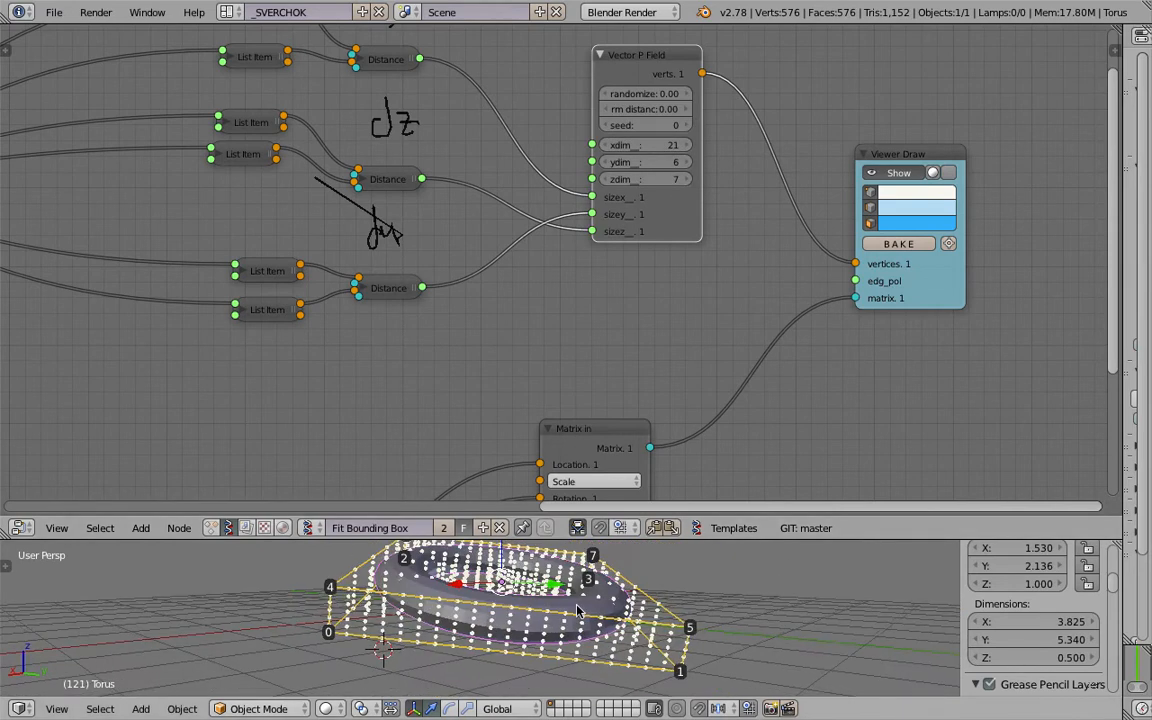
{"action": "left_click", "coordinate": [686, 552]}
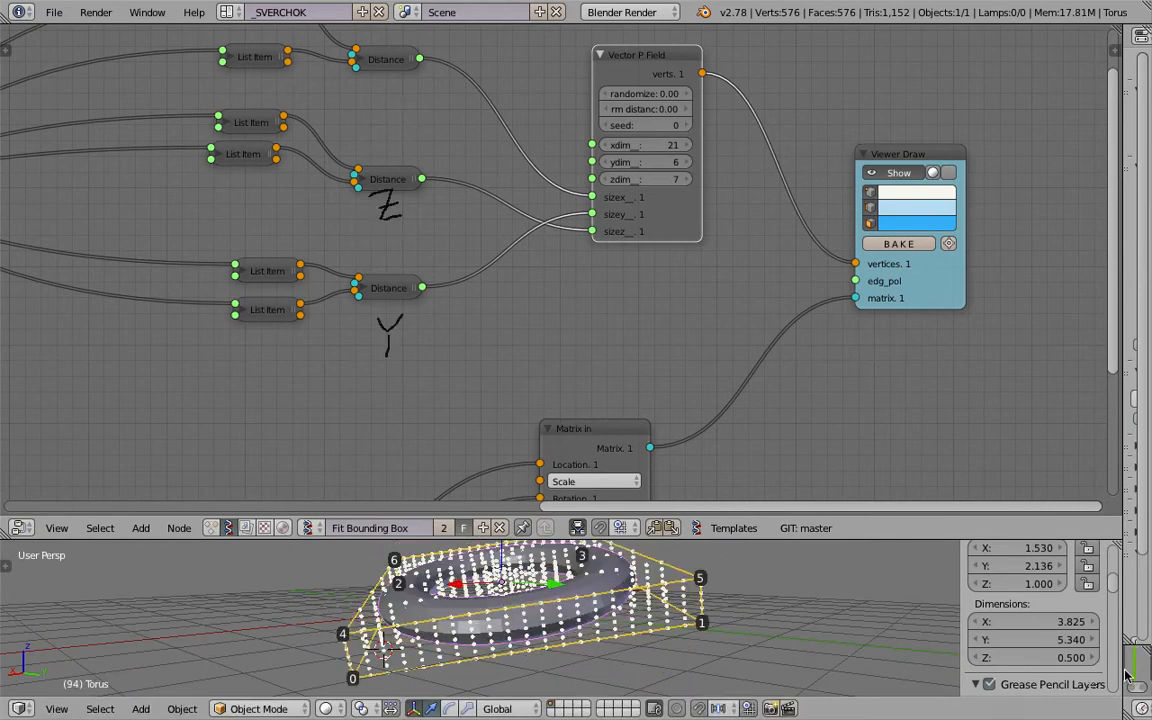
{"action": "scroll", "coordinate": [715, 590], "scroll_direction": "down", "scroll_amount": 3}
{"action": "middle_click_drag", "start_coordinate": [715, 590], "coordinate": [634, 592]}
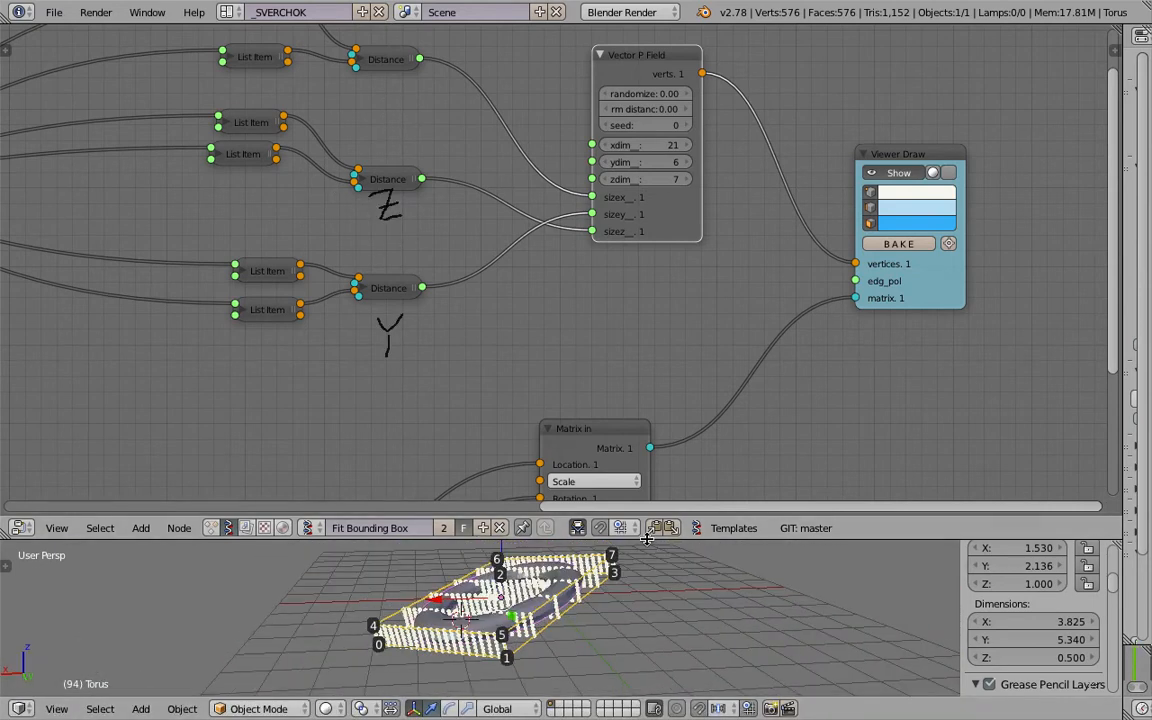
Enlarge the 3D viewport, duplicate the torus and place the copy outside the original's bounding box.
{"action": "left_click_drag", "start_coordinate": [645, 540], "coordinate": [628, 328]}
{"action": "middle_click_drag", "start_coordinate": [590, 427], "coordinate": [563, 487]}
{"action": "key", "text": "shift+d"}
{"action": "left_click", "coordinate": [780, 410]}
Rotate the duplicated torus freely and resize it to dimensions X 3.535, Y 3.200 and Z 0.820.
{"action": "key", "text": "r"}
{"action": "key", "text": "r"}
{"action": "left_click", "coordinate": [699, 501]}
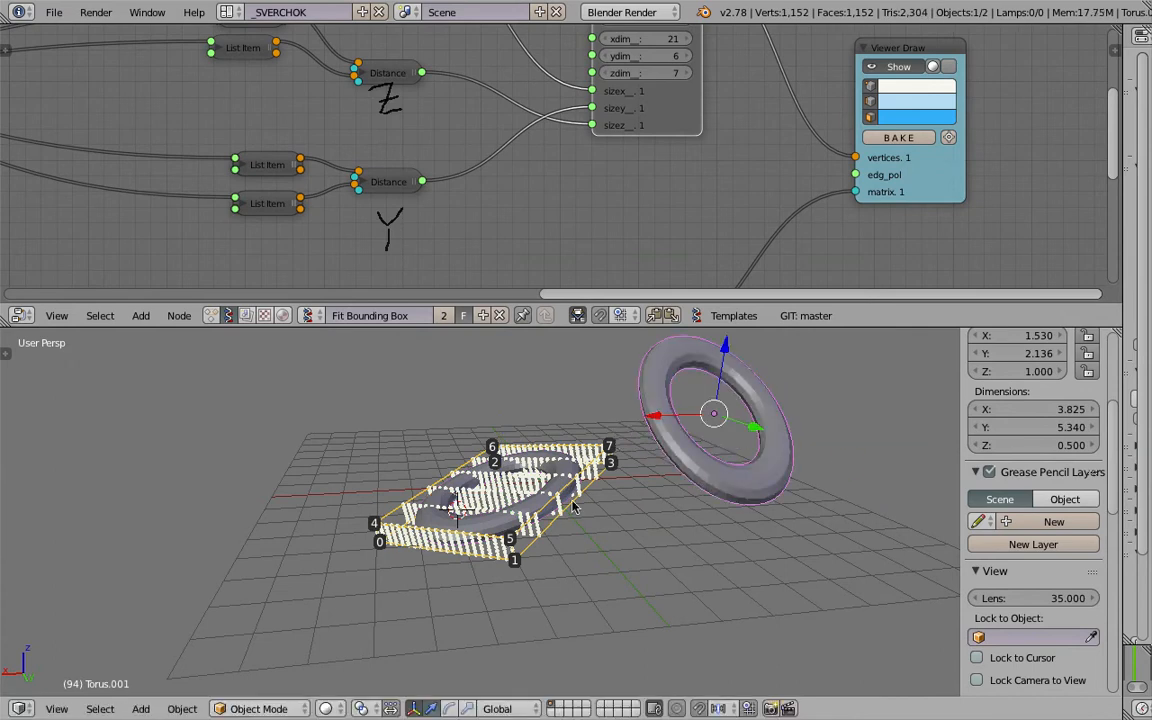
{"action": "key", "text": "r"}
{"action": "left_click", "coordinate": [778, 470]}
{"action": "left_click_drag", "start_coordinate": [1047, 411], "coordinate": [977, 428]}
{"action": "left_click_drag", "start_coordinate": [1050, 444], "coordinate": [907, 428]}
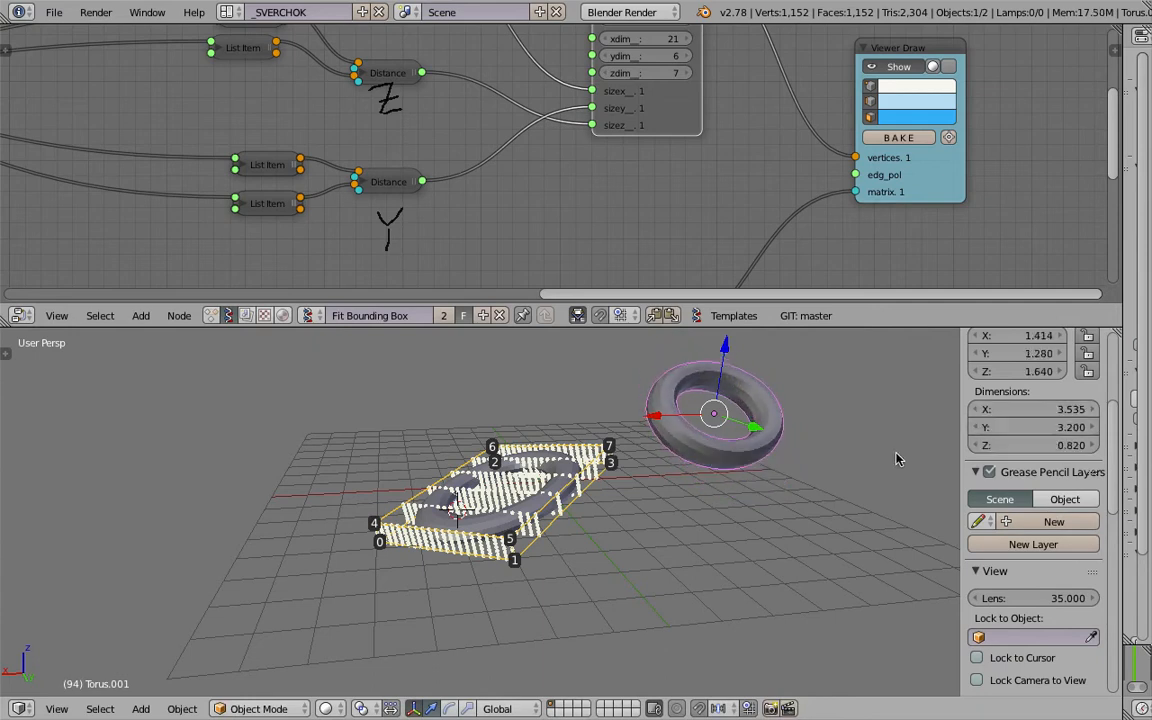
Select both tori and load the selection into the Objects in mk3 node.
{"action": "middle_click_drag", "start_coordinate": [690, 443], "coordinate": [678, 449]}
{"action": "right_click", "coordinate": [665, 402], "text": "shift"}
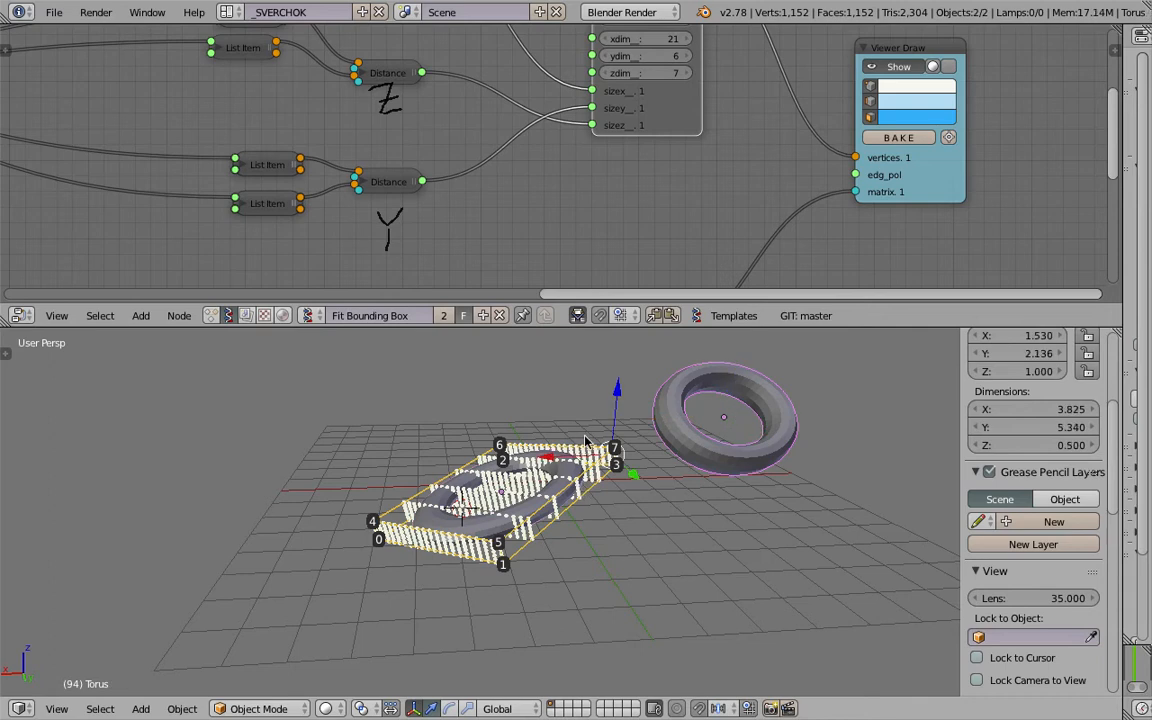
{"action": "key", "text": "z"}
{"action": "key", "text": "z"}
{"action": "key", "text": "z"}
{"action": "key", "text": "z"}
{"action": "scroll", "coordinate": [256, 184], "scroll_direction": "down", "scroll_amount": 2}
{"action": "middle_click_drag", "start_coordinate": [249, 180], "coordinate": [762, 144]}
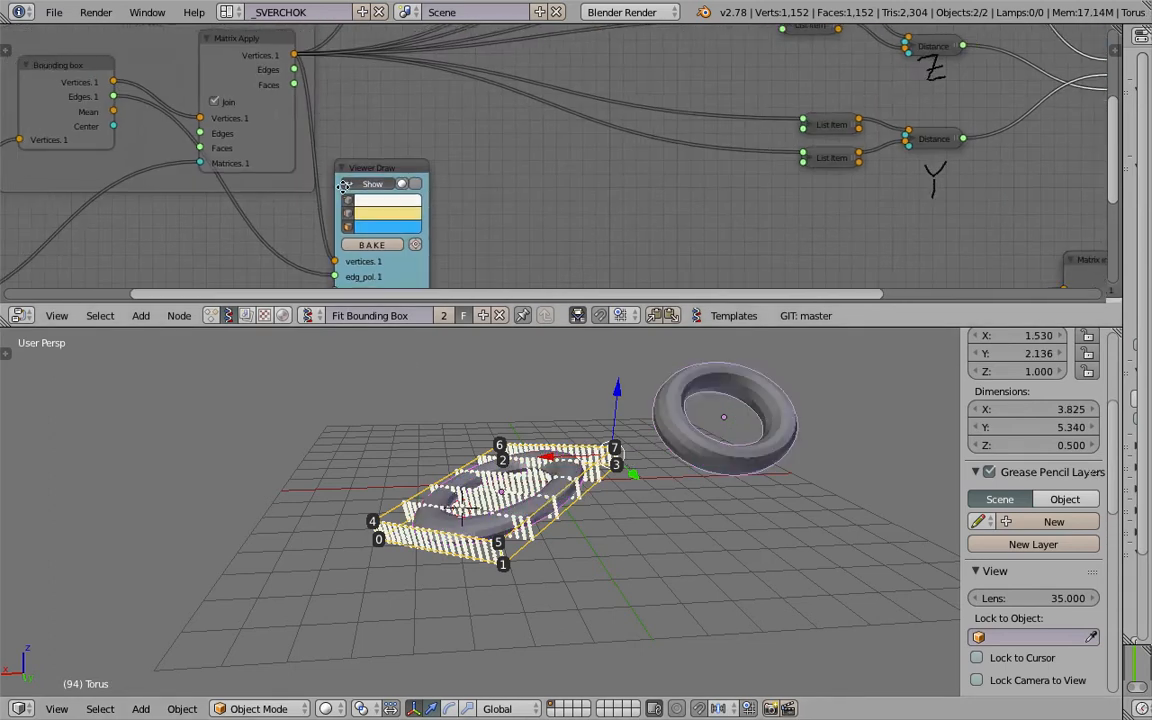
{"action": "middle_click_drag", "start_coordinate": [482, 188], "coordinate": [966, 137]}
{"action": "middle_click_drag", "start_coordinate": [270, 200], "coordinate": [72, 136]}
{"action": "left_click", "coordinate": [135, 240]}
Enlarge the node editor area and frame both tori with their point grids in the 3D viewport.
{"action": "middle_click_drag", "start_coordinate": [690, 424], "coordinate": [564, 447]}
{"action": "middle_click_drag", "start_coordinate": [653, 468], "coordinate": [664, 528]}
{"action": "scroll", "coordinate": [761, 192], "scroll_direction": "down", "scroll_amount": 3}
{"action": "middle_click_drag", "start_coordinate": [763, 193], "coordinate": [654, 209]}
{"action": "middle_click_drag", "start_coordinate": [728, 116], "coordinate": [617, 233]}
{"action": "left_click_drag", "start_coordinate": [663, 326], "coordinate": [660, 405]}
{"action": "middle_click_drag", "start_coordinate": [478, 284], "coordinate": [411, 276]}
{"action": "middle_click_drag", "start_coordinate": [580, 536], "coordinate": [600, 522]}
{"action": "mouse_move", "coordinate": [810, 198]}
{"action": "middle_mouse_down"}
{"action": "mouse_move", "coordinate": [713, 212]}
{"action": "mouse_move", "coordinate": [536, 210]}
{"action": "middle_mouse_up"}
Move the grid's Viewer Draw node farther from the Vector P Field node.
{"action": "left_click_drag", "start_coordinate": [872, 230], "coordinate": [883, 231]}
{"action": "middle_click_drag", "start_coordinate": [823, 226], "coordinate": [684, 266]}
{"action": "scroll", "coordinate": [699, 212], "scroll_direction": "up", "scroll_amount": 3}
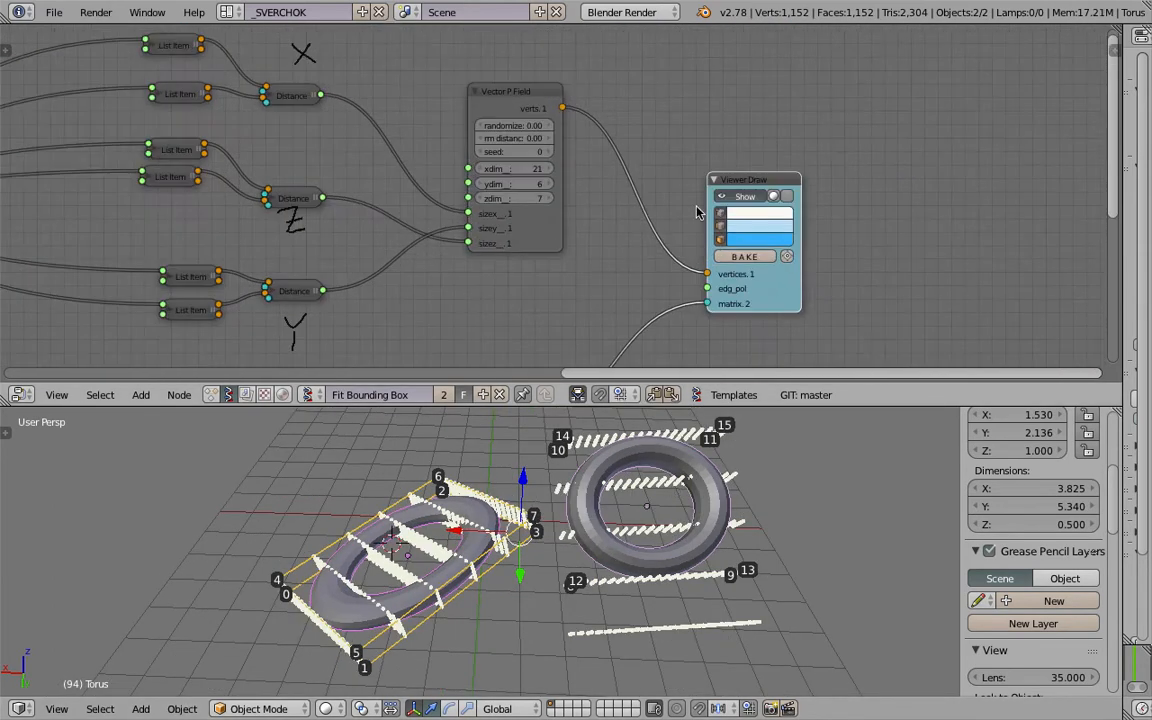
{"action": "left_click_drag", "start_coordinate": [555, 102], "coordinate": [543, 91]}
{"action": "left_click_drag", "start_coordinate": [738, 181], "coordinate": [780, 191]}
Set the Vector P Field node's xdim to 23 and ydim to 8.
{"action": "mouse_move", "coordinate": [533, 101]}
{"action": "left_mouse_down"}
{"action": "mouse_move", "coordinate": [521, 90]}
{"action": "mouse_move", "coordinate": [533, 98]}
{"action": "left_mouse_up"}
{"action": "middle_click_drag", "start_coordinate": [531, 147], "coordinate": [588, 150]}
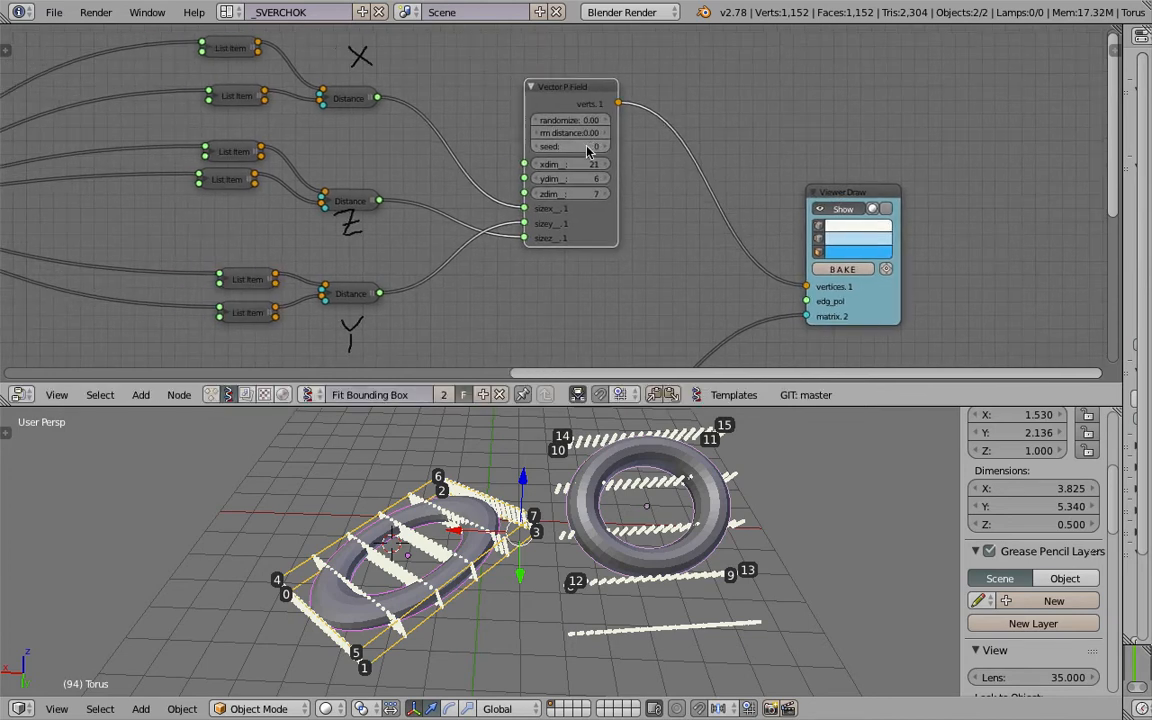
{"action": "mouse_move", "coordinate": [590, 161]}
{"action": "left_mouse_down"}
{"action": "mouse_move", "coordinate": [610, 161]}
{"action": "mouse_move", "coordinate": [604, 181]}
{"action": "left_mouse_up"}
Move the Matrix Apply node slightly away from the Bounding box node and turn off its Join option.
{"action": "middle_click_drag", "start_coordinate": [341, 164], "coordinate": [591, 157]}
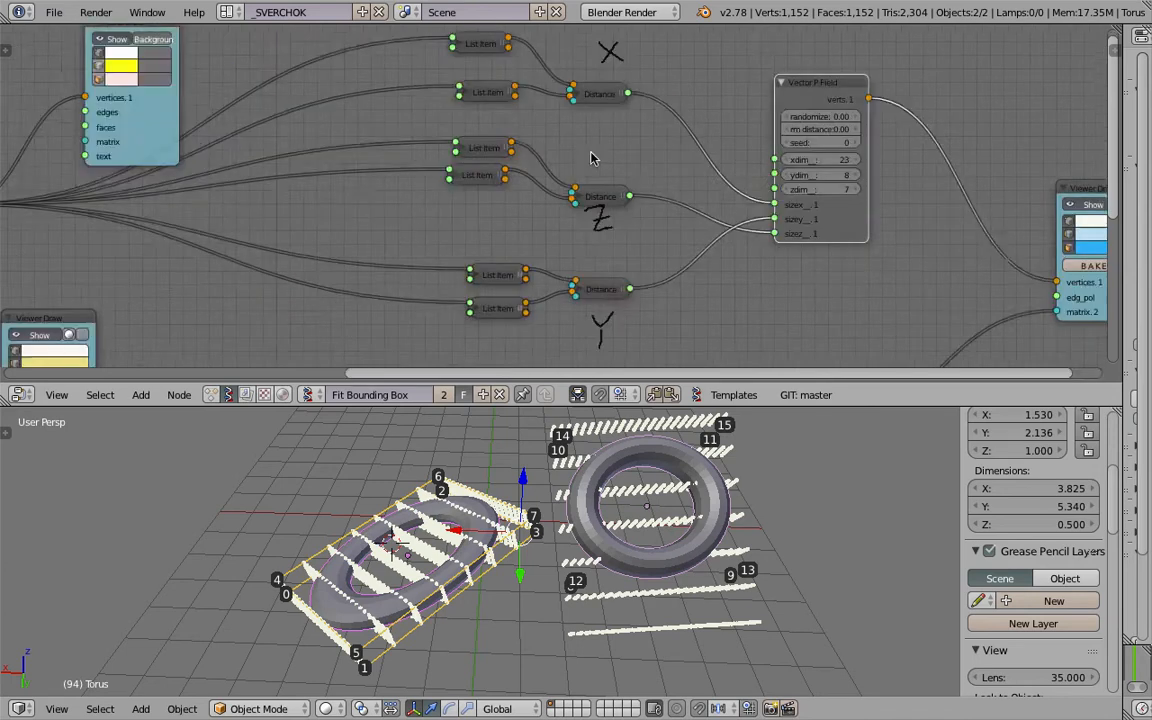
{"action": "scroll", "coordinate": [560, 185], "scroll_direction": "down", "scroll_amount": 3}
{"action": "middle_click_drag", "start_coordinate": [387, 173], "coordinate": [671, 147]}
{"action": "middle_click_drag", "start_coordinate": [316, 173], "coordinate": [569, 127]}
{"action": "middle_click_drag", "start_coordinate": [431, 235], "coordinate": [463, 213]}
{"action": "scroll", "coordinate": [463, 213], "scroll_direction": "up", "scroll_amount": 3}
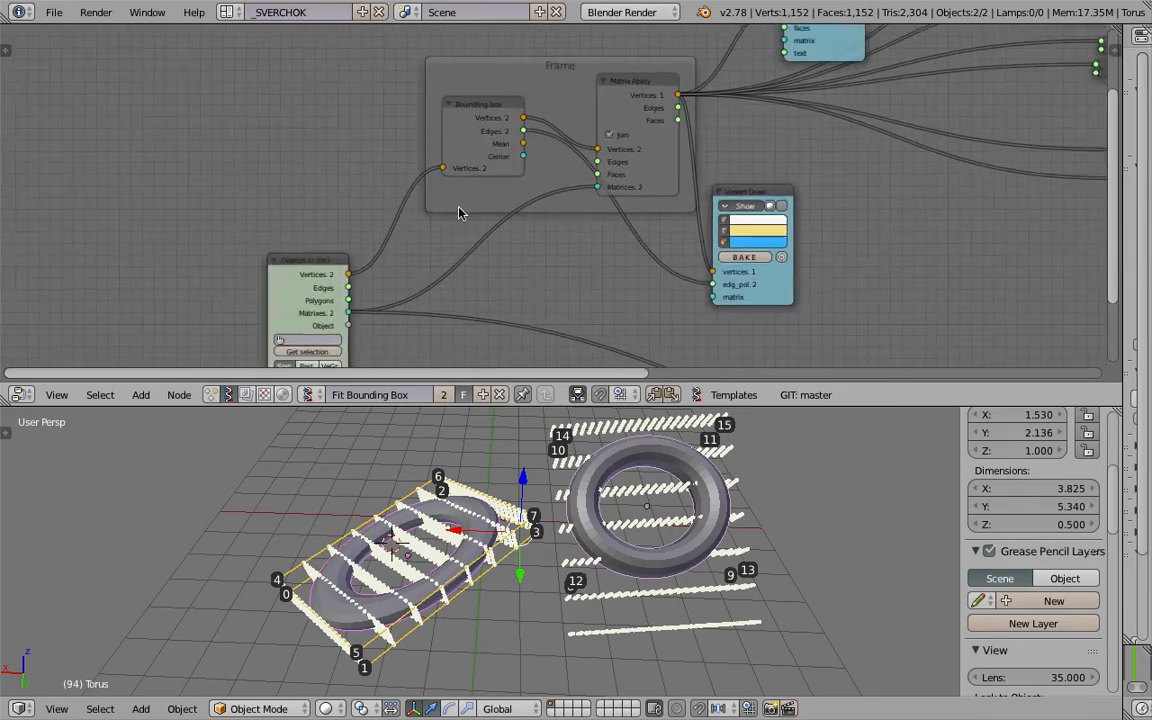
{"action": "left_click", "coordinate": [492, 121]}
{"action": "scroll", "coordinate": [510, 90], "scroll_direction": "up", "scroll_amount": 1}
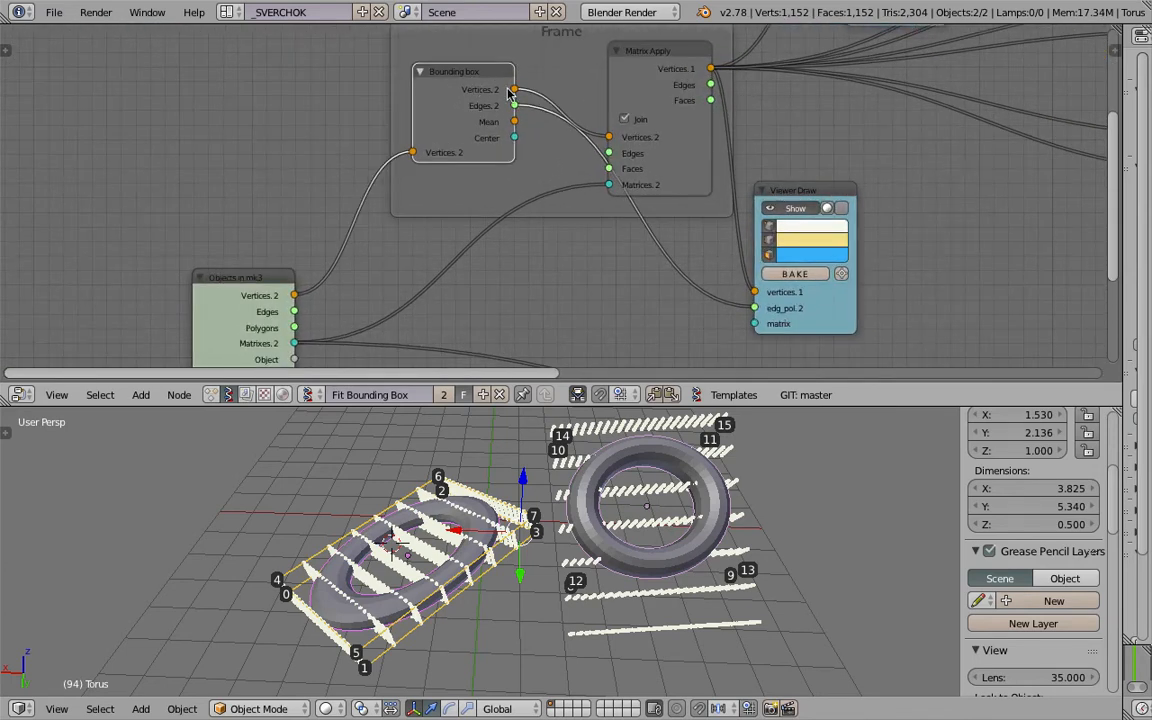
{"action": "middle_click_drag", "start_coordinate": [593, 96], "coordinate": [467, 125]}
{"action": "mouse_move", "coordinate": [534, 101]}
{"action": "left_mouse_down"}
{"action": "mouse_move", "coordinate": [527, 94]}
{"action": "mouse_move", "coordinate": [553, 93]}
{"action": "left_mouse_up"}
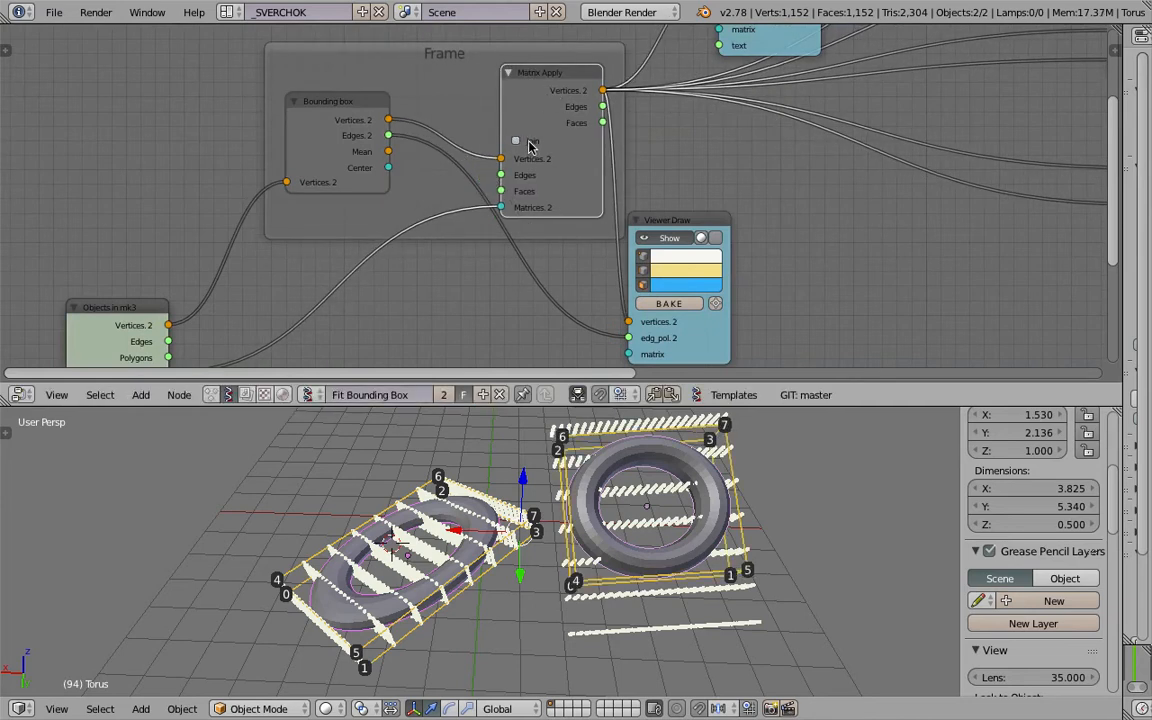
{"action": "left_click", "coordinate": [527, 144]}
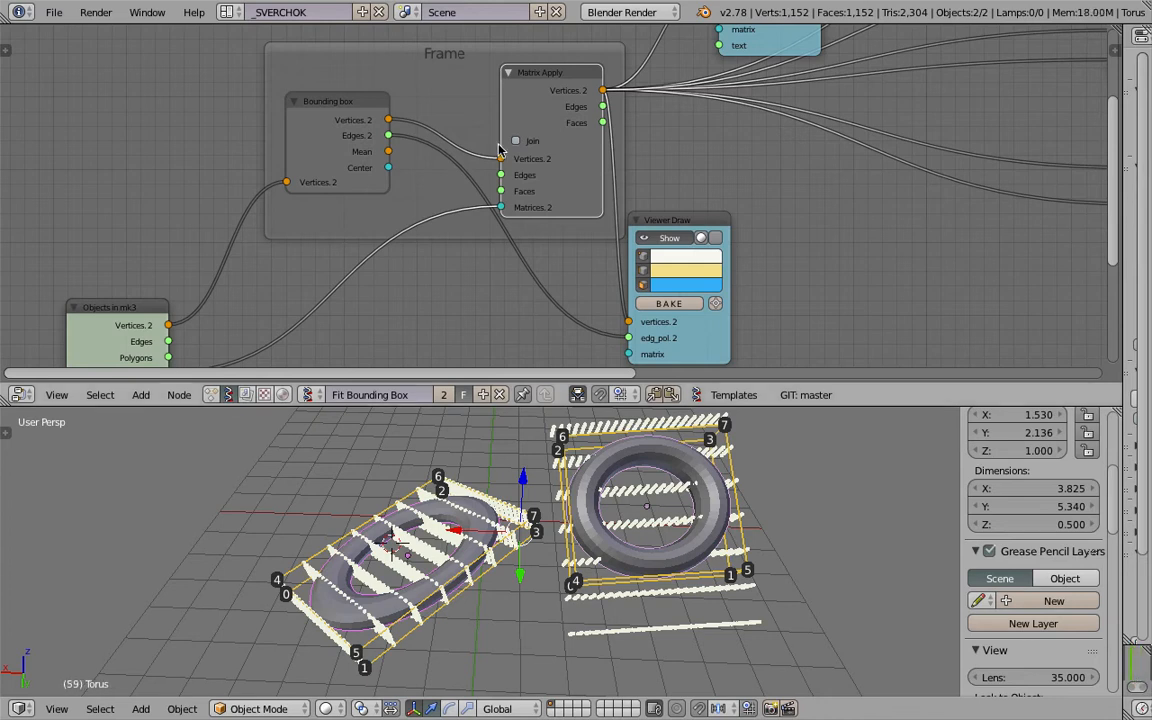
Check the settings of the second List Item node feeding the Y Distance node, collapse it and reposition it.
{"action": "middle_click_drag", "start_coordinate": [547, 98], "coordinate": [355, 177]}
{"action": "middle_click_drag", "start_coordinate": [585, 216], "coordinate": [209, 218]}
{"action": "left_click", "coordinate": [574, 257]}
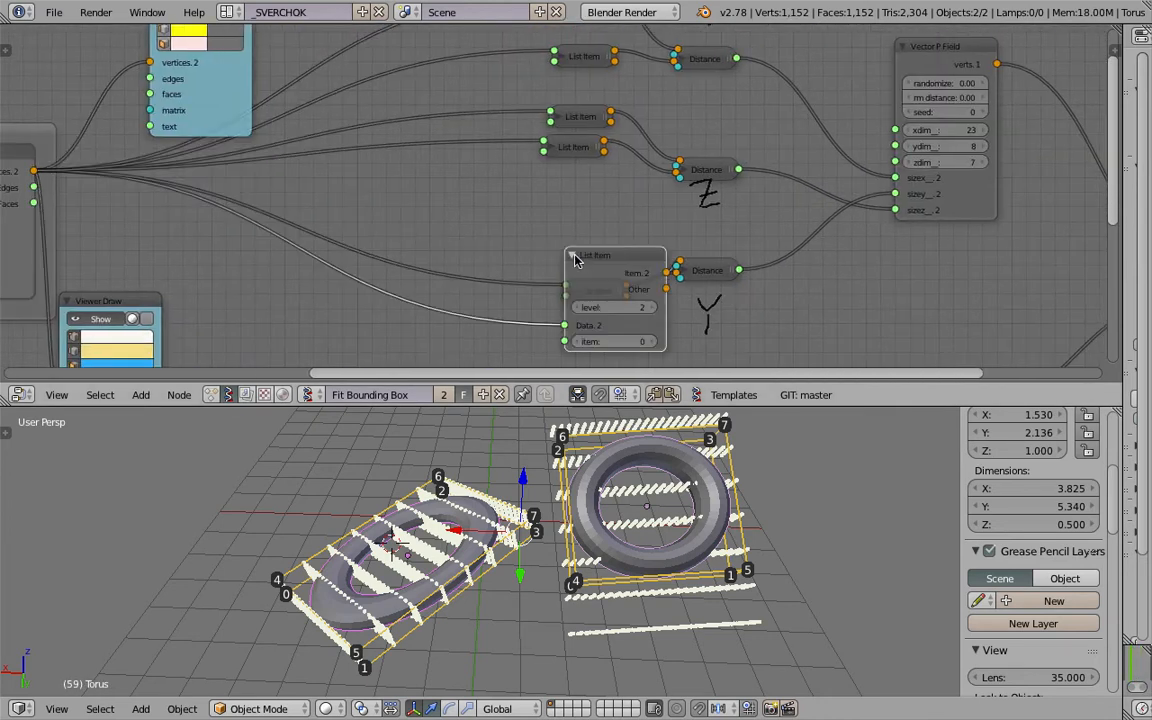
{"action": "left_click", "coordinate": [575, 260]}
{"action": "left_click_drag", "start_coordinate": [580, 257], "coordinate": [565, 244]}
{"action": "left_click", "coordinate": [684, 272]}
{"action": "left_click", "coordinate": [683, 272]}
Move the Vector P Field node farther from the three Distance nodes.
{"action": "middle_click_drag", "start_coordinate": [790, 268], "coordinate": [545, 303]}
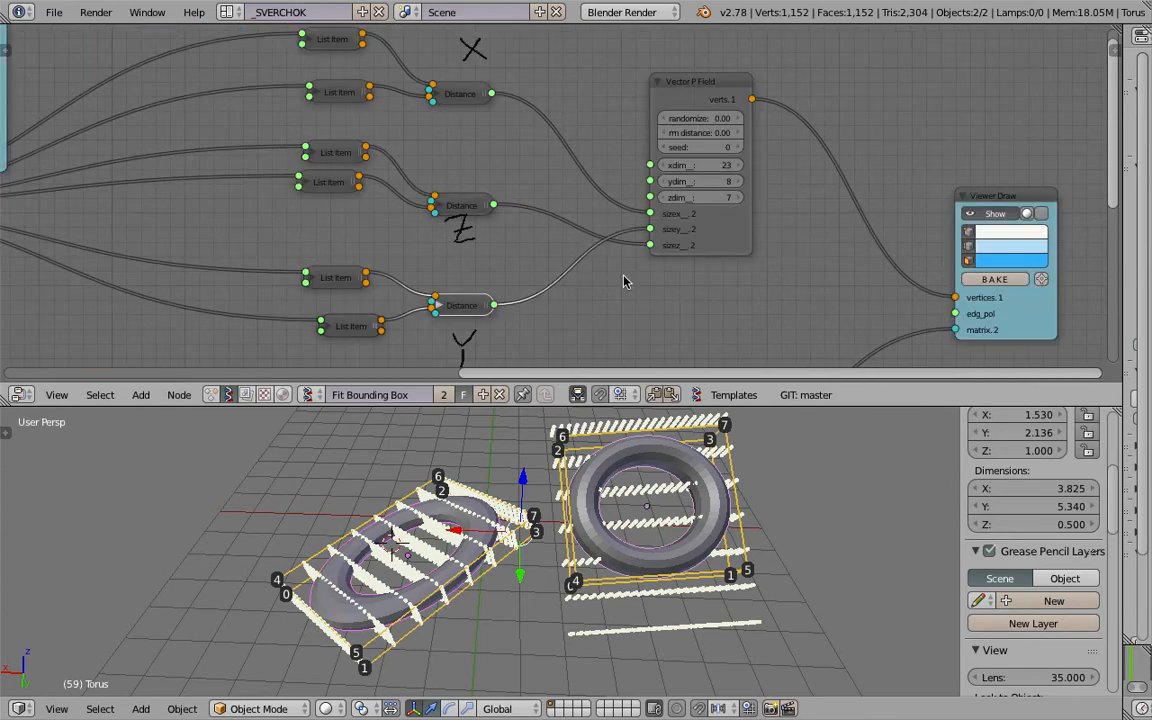
{"action": "scroll", "coordinate": [691, 223], "scroll_direction": "up", "scroll_amount": 2}
{"action": "middle_click_drag", "start_coordinate": [713, 213], "coordinate": [699, 247]}
{"action": "left_click_drag", "start_coordinate": [688, 102], "coordinate": [752, 103]}
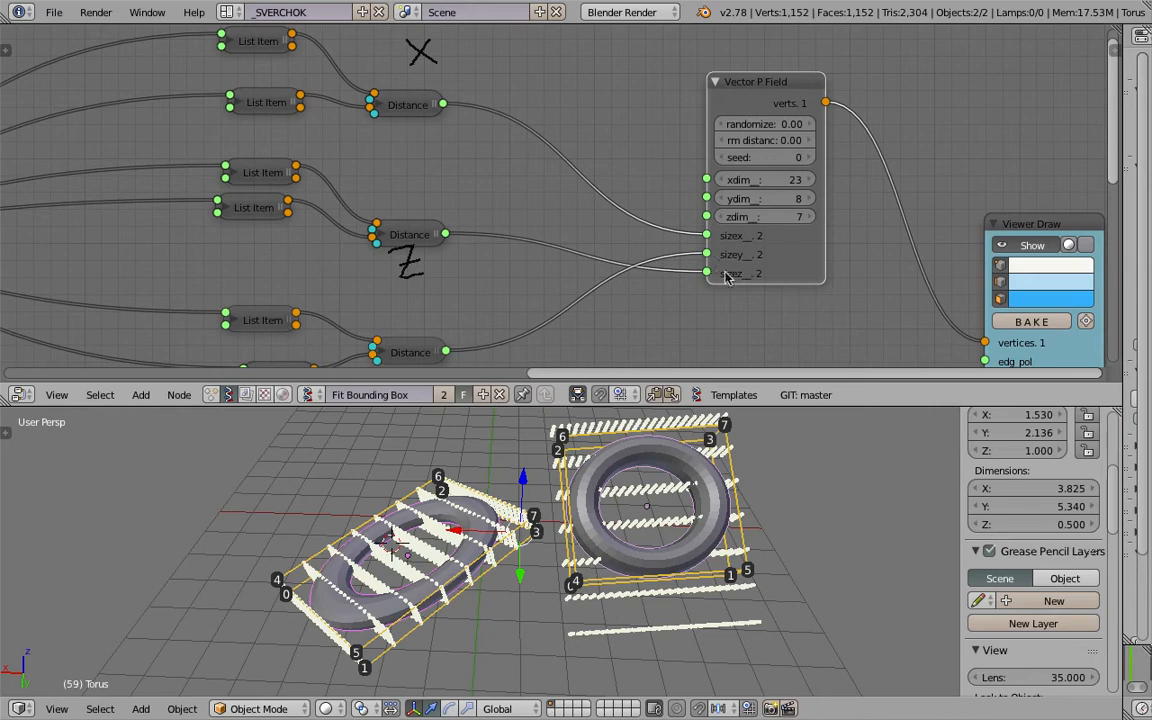
Examine from several angles how the point grids fit the bounding boxes of both tori.
{"action": "middle_click_drag", "start_coordinate": [677, 430], "coordinate": [633, 478]}
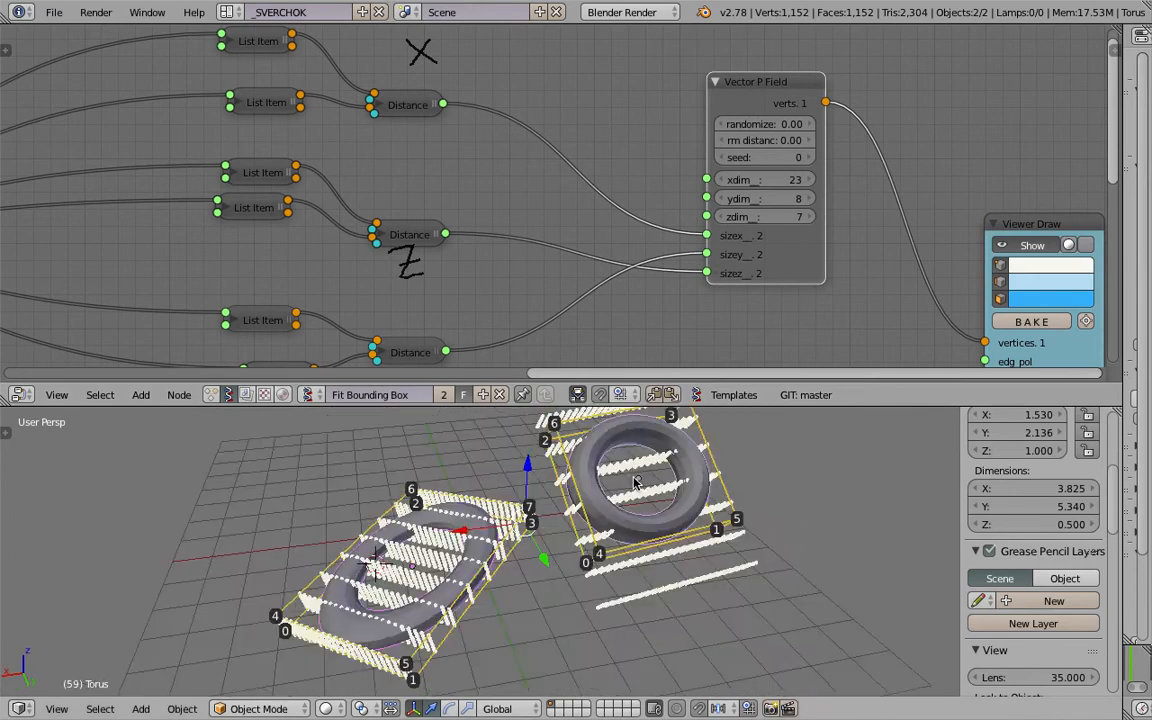
{"action": "middle_click_drag", "start_coordinate": [585, 540], "coordinate": [603, 279]}
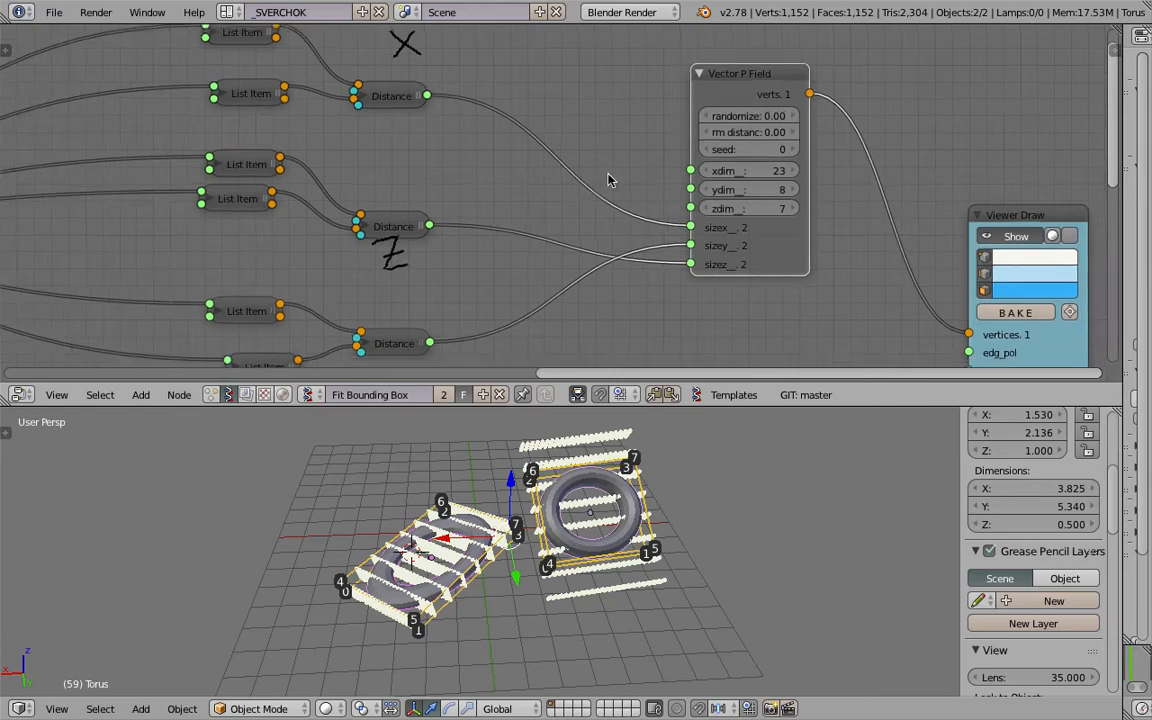
{"action": "middle_click_drag", "start_coordinate": [607, 177], "coordinate": [551, 162]}
{"action": "left_click_drag", "start_coordinate": [698, 84], "coordinate": [706, 92]}
{"action": "middle_click_drag", "start_coordinate": [622, 167], "coordinate": [641, 171]}
{"action": "scroll", "coordinate": [655, 158], "scroll_direction": "down", "scroll_amount": 1}
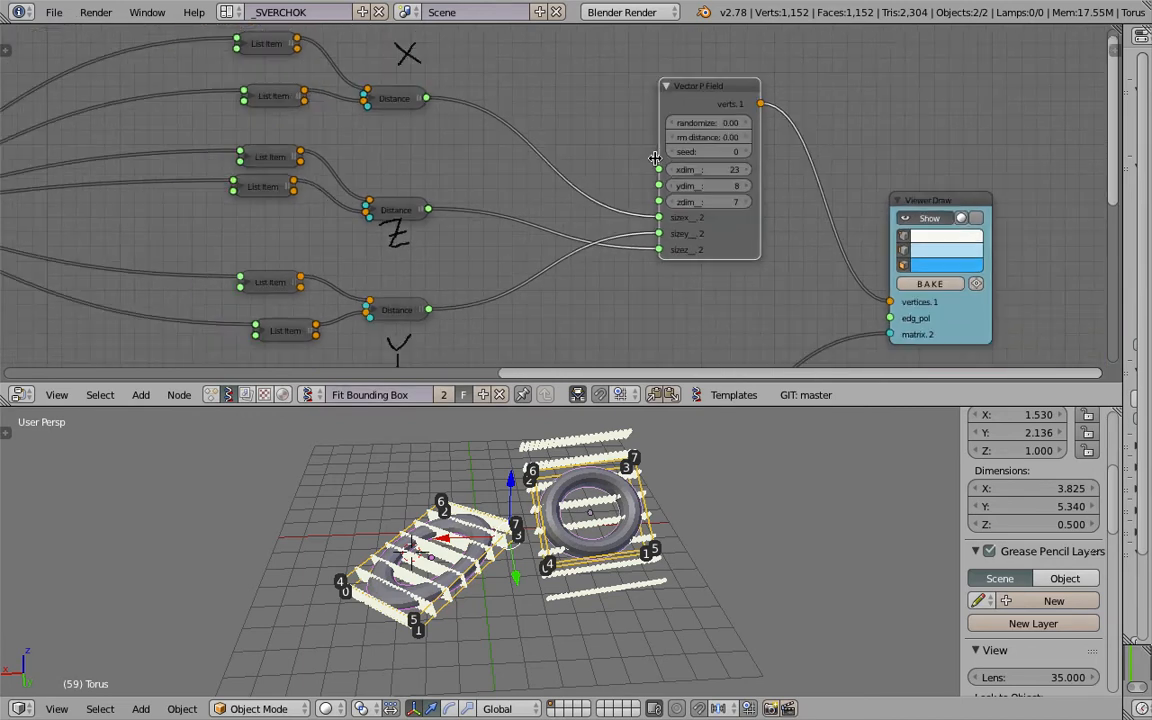
Examine the nearer torus's point grid up close, along with the List Item and Distance chain feeding the Vector P Field node.
{"action": "middle_click_drag", "start_coordinate": [655, 540], "coordinate": [584, 552]}
{"action": "scroll", "coordinate": [560, 543], "scroll_direction": "up", "scroll_amount": 4}
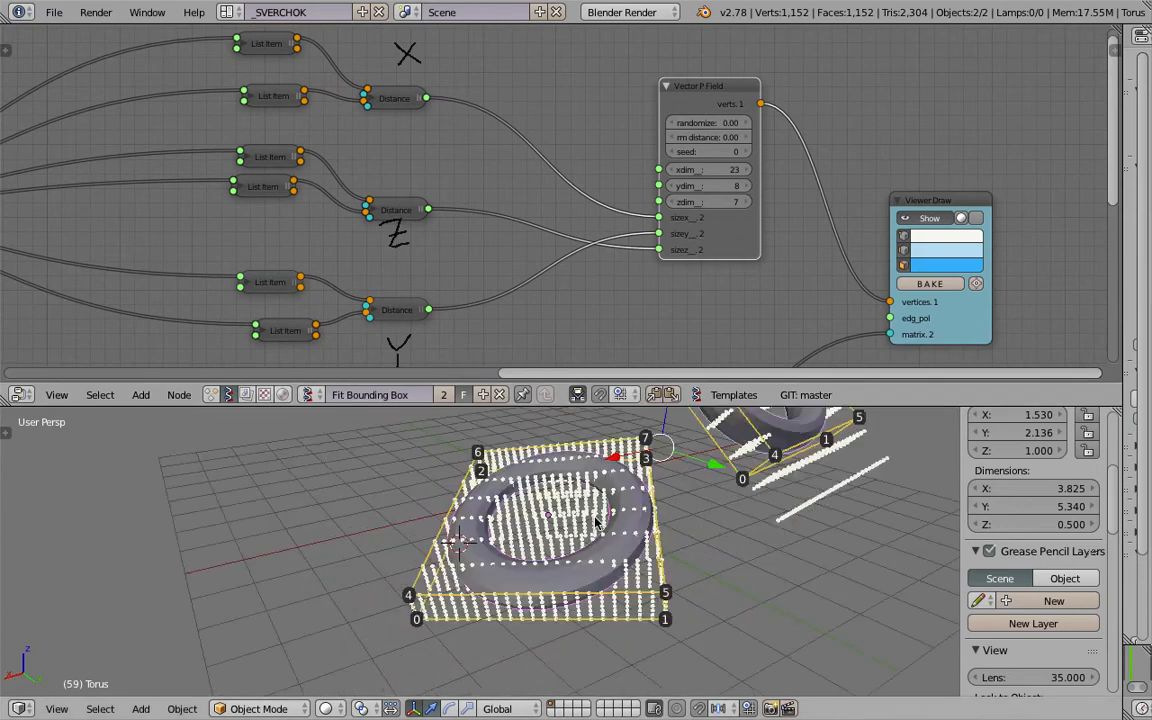
{"action": "middle_click_drag", "start_coordinate": [652, 535], "coordinate": [590, 482]}
{"action": "scroll", "coordinate": [463, 144], "scroll_direction": "down", "scroll_amount": 5}
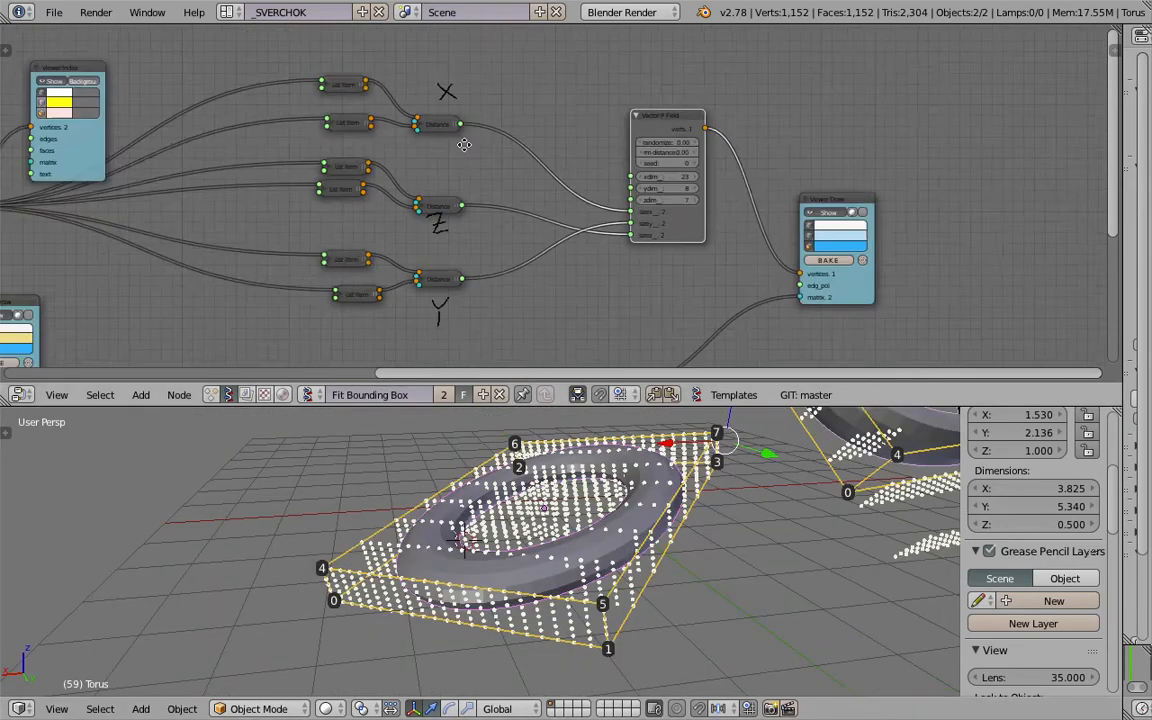
{"action": "middle_click_drag", "start_coordinate": [518, 142], "coordinate": [625, 134]}
{"action": "middle_click_drag", "start_coordinate": [537, 97], "coordinate": [609, 110]}
{"action": "scroll", "coordinate": [609, 110], "scroll_direction": "up", "scroll_amount": 1}
{"action": "scroll", "coordinate": [609, 113], "scroll_direction": "up", "scroll_amount": 1}
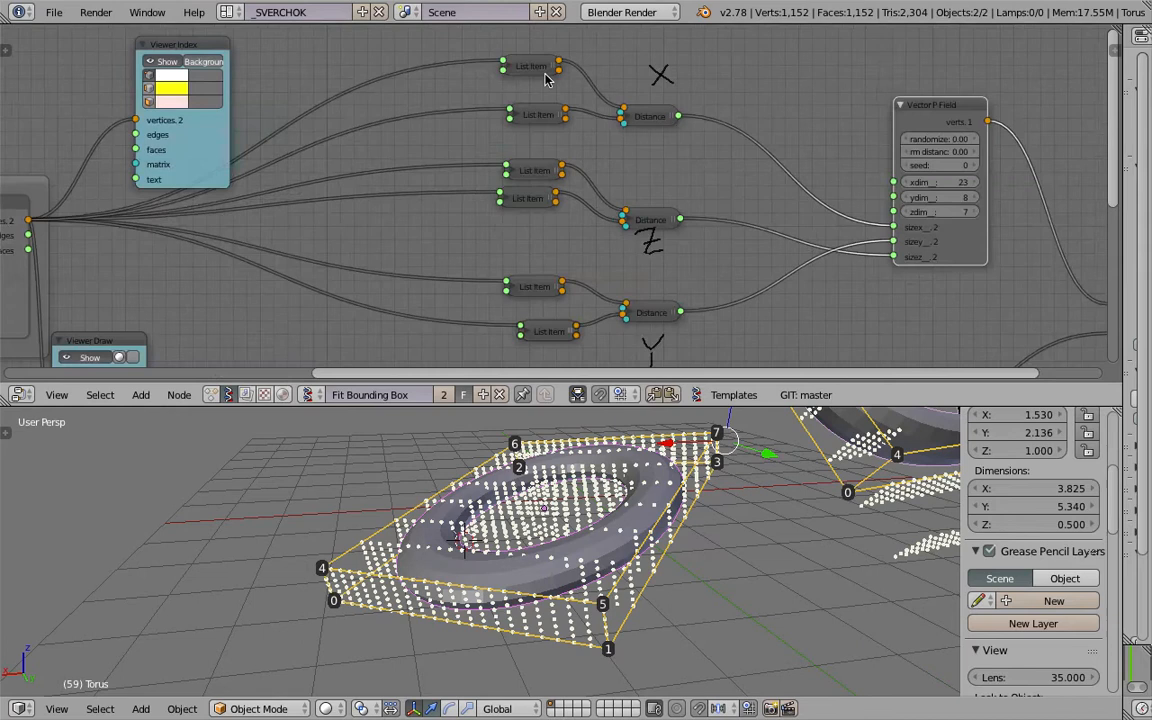
{"action": "scroll", "coordinate": [520, 88], "scroll_direction": "down", "scroll_amount": 1}
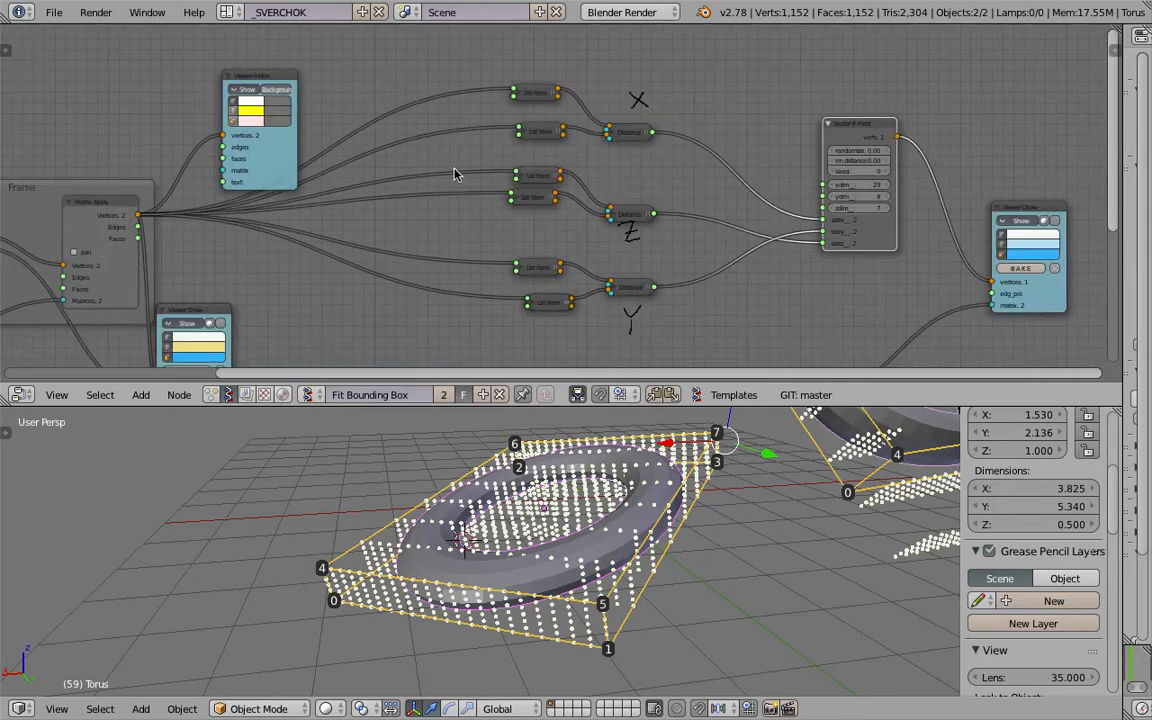
Move the Viewer Index node slightly higher, clear of the links running to the List Item nodes.
{"action": "left_click_drag", "start_coordinate": [251, 79], "coordinate": [259, 54]}
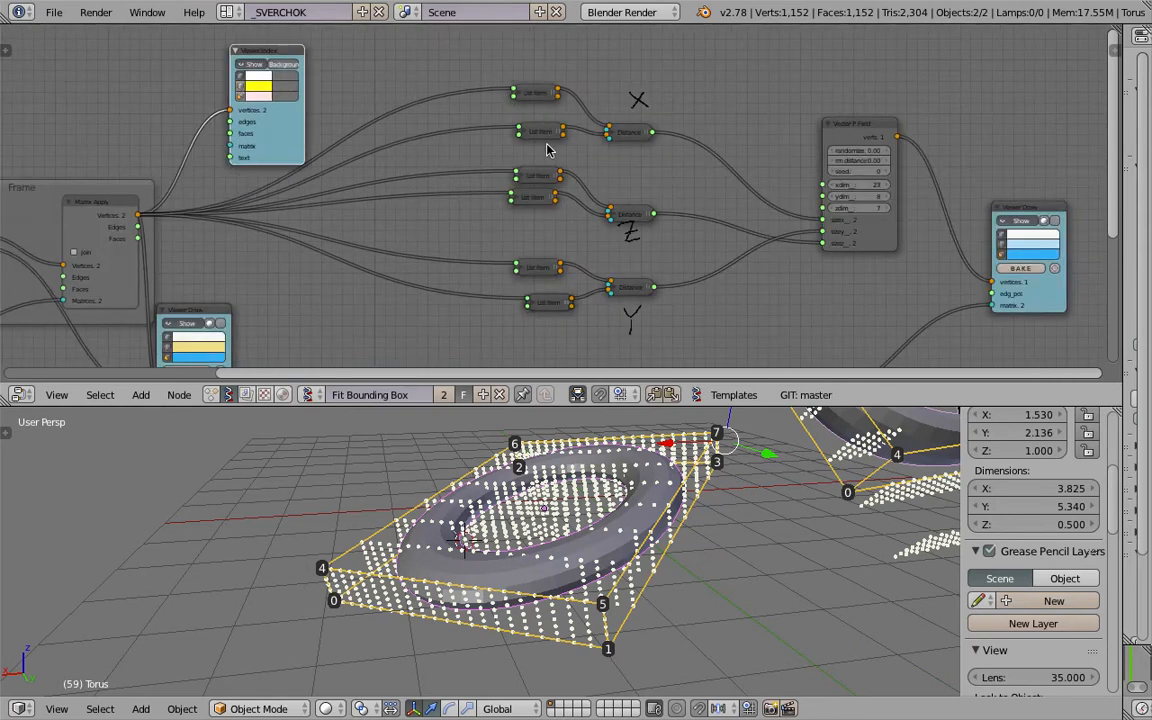
{"action": "scroll", "coordinate": [550, 152], "scroll_direction": "down", "scroll_amount": 1}
{"action": "middle_click_drag", "start_coordinate": [594, 159], "coordinate": [621, 170]}
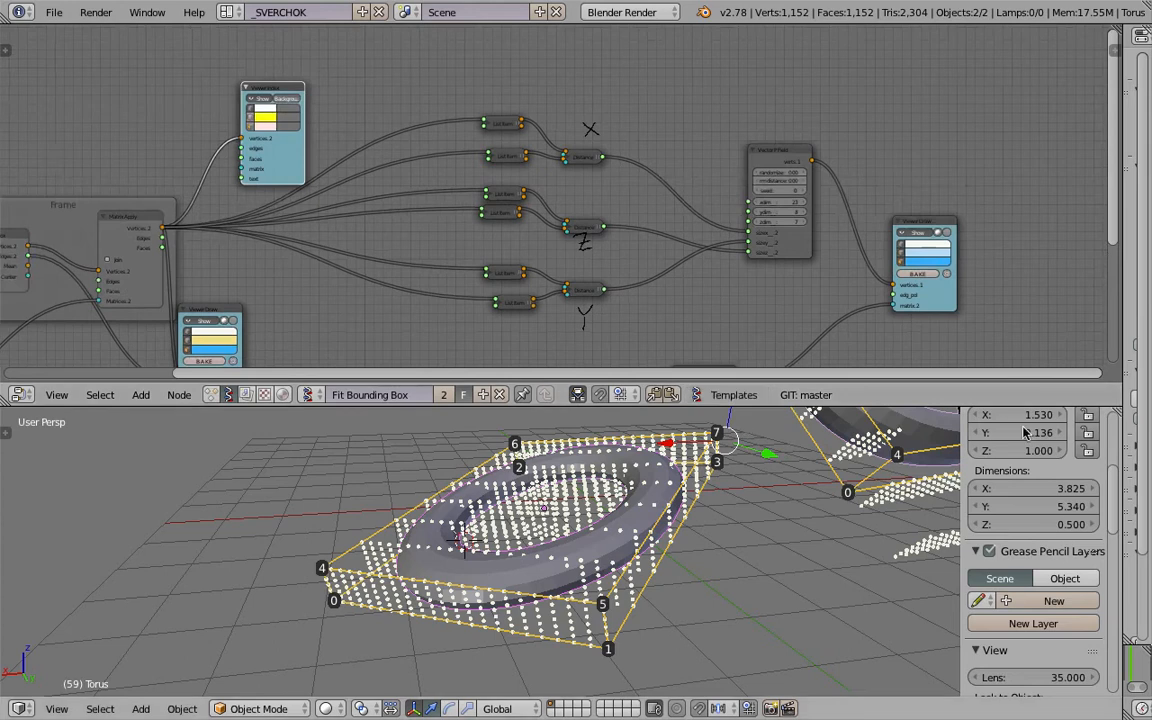
Split the 3D view in two and switch the new area to a Text Editor.
{"action": "left_click_drag", "start_coordinate": [1115, 410], "coordinate": [598, 460]}
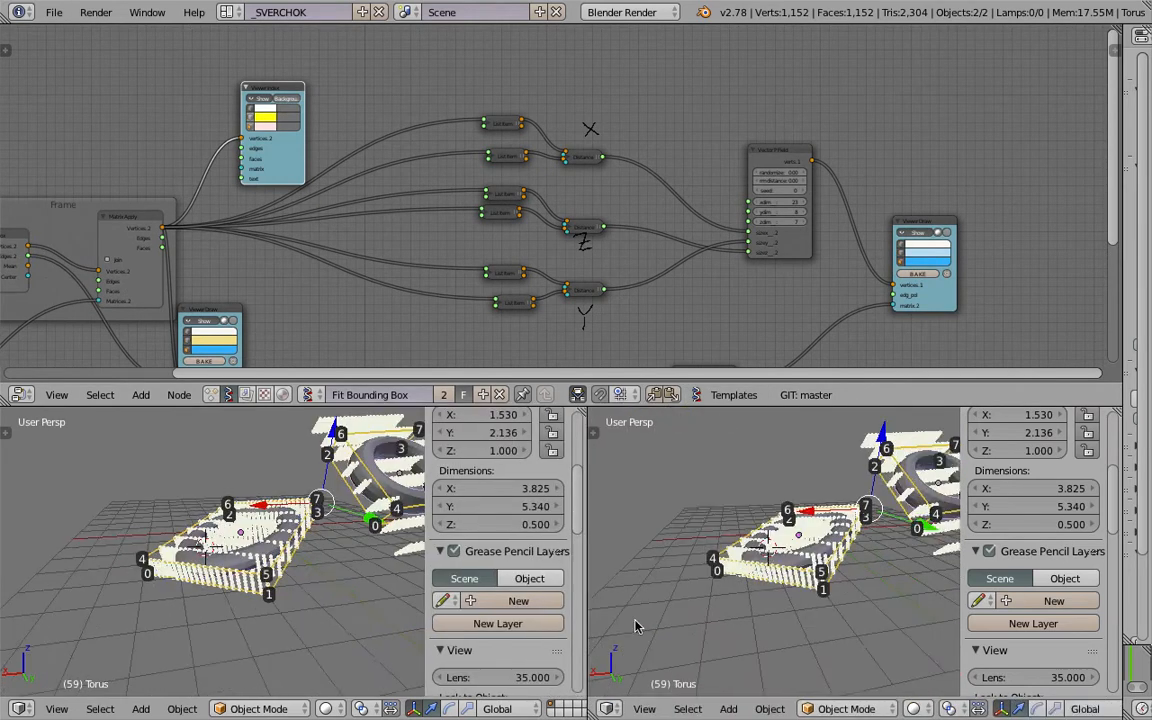
{"action": "left_click", "coordinate": [612, 708]}
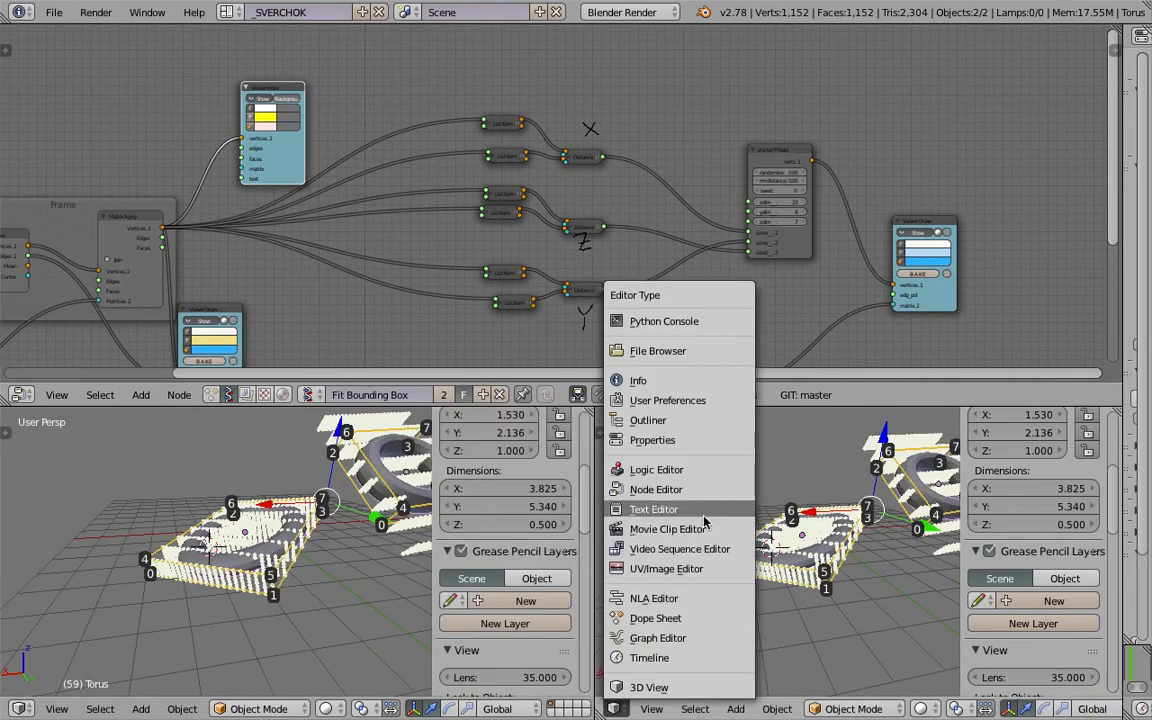
{"action": "left_click", "coordinate": [655, 510]}
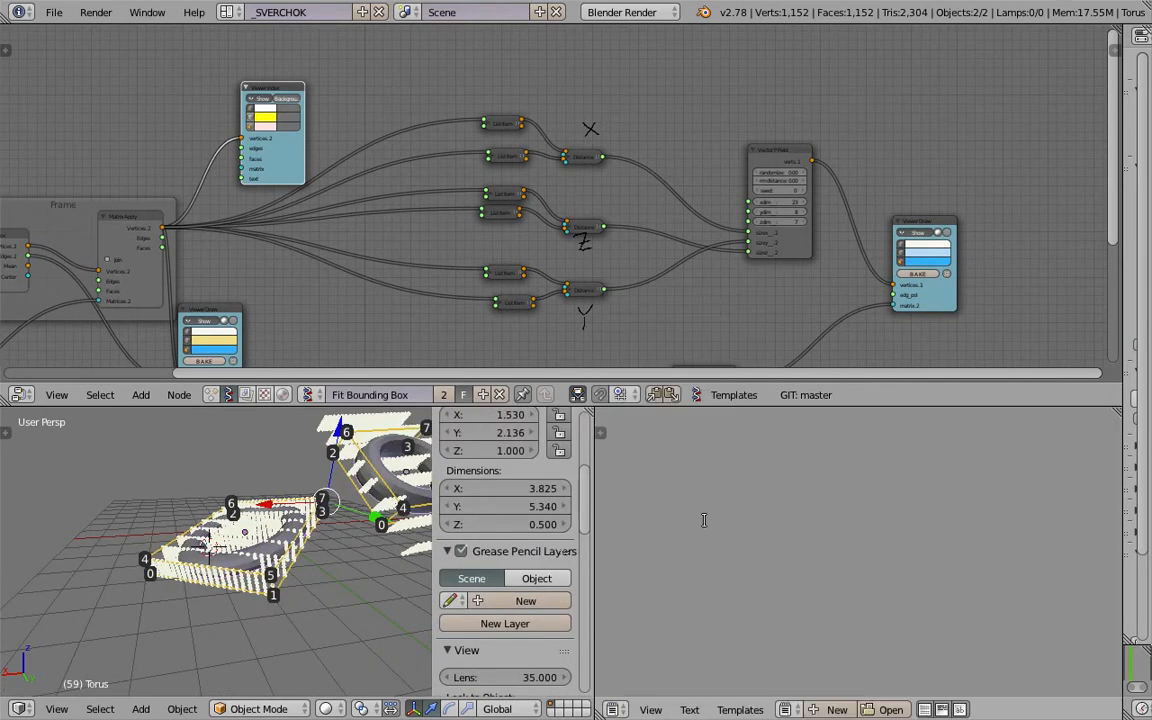
Open the script file sn_bboxdxyz.py from the Desktop folder as a text block.
{"action": "left_click", "coordinate": [873, 710]}
{"action": "left_click", "coordinate": [692, 284]}
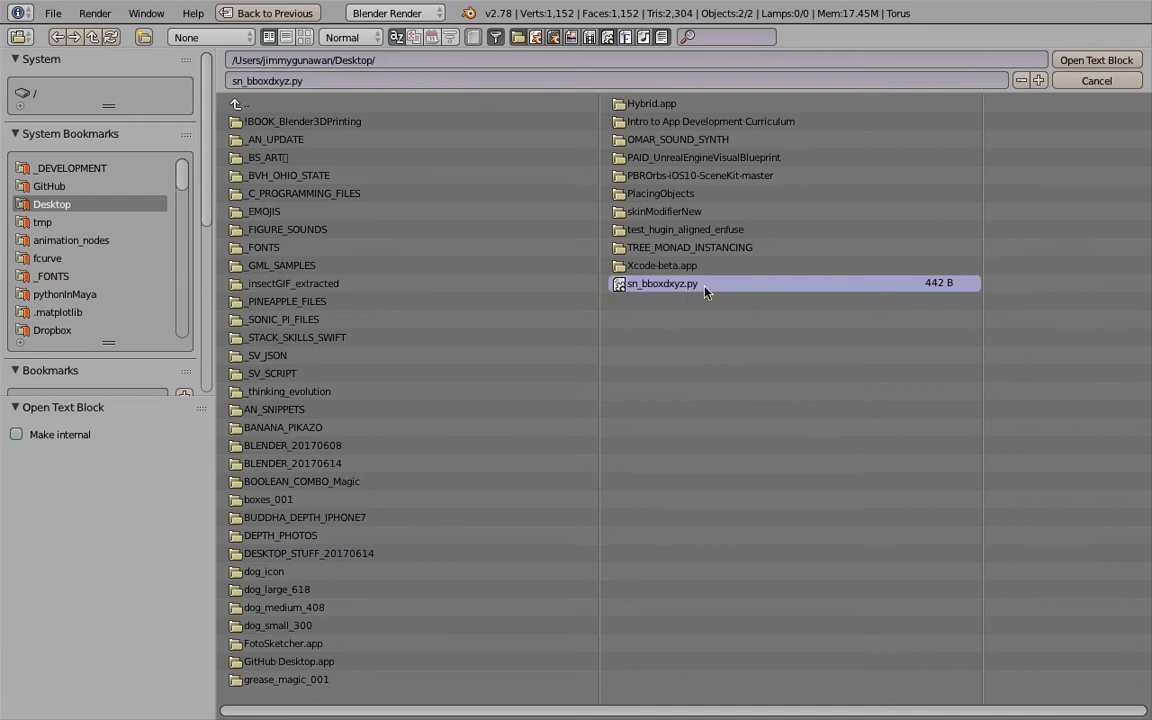
{"action": "left_click", "coordinate": [1096, 60]}
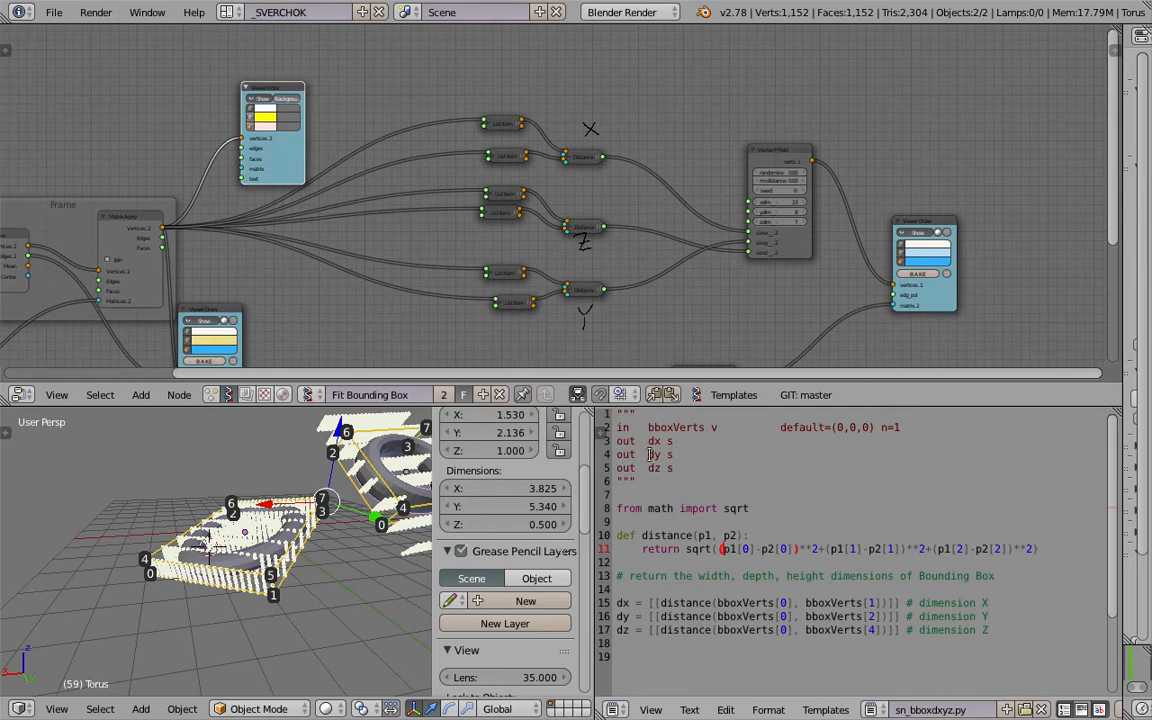
Compare the script's distance function with the X Distance node's settings and review the rest of the script.
{"action": "left_click_drag", "start_coordinate": [1040, 549], "coordinate": [627, 539]}
{"action": "scroll", "coordinate": [373, 150], "scroll_direction": "up", "scroll_amount": 5}
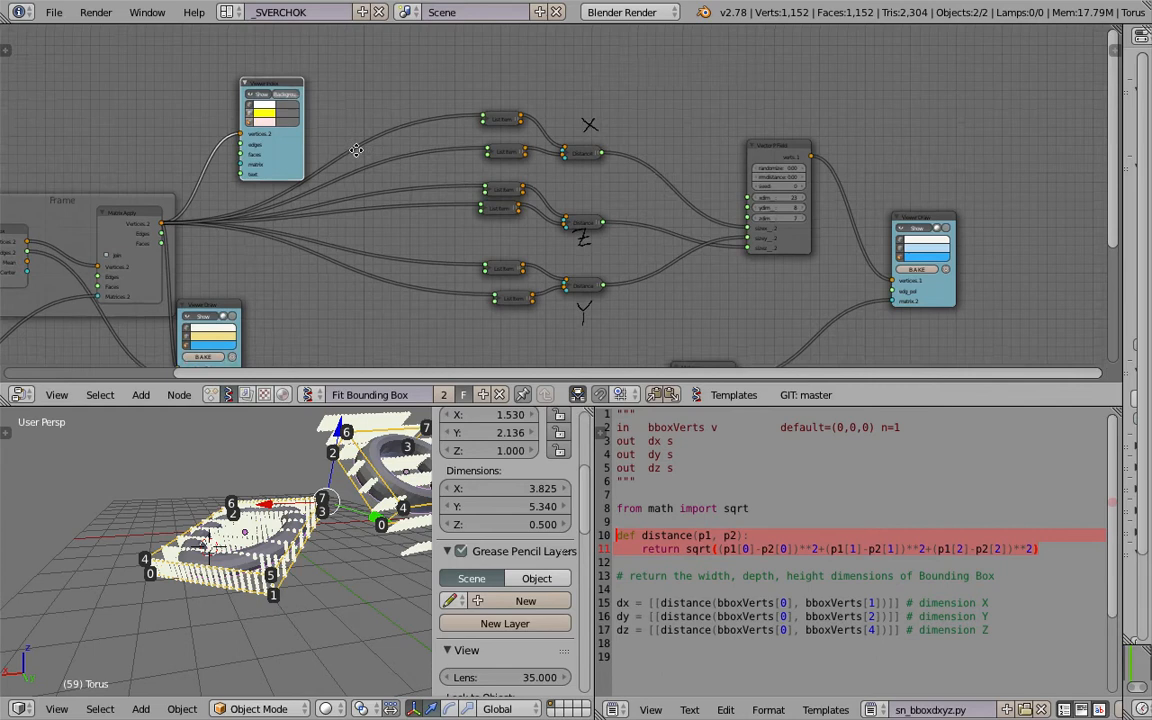
{"action": "scroll", "coordinate": [424, 215], "scroll_direction": "up", "scroll_amount": 4}
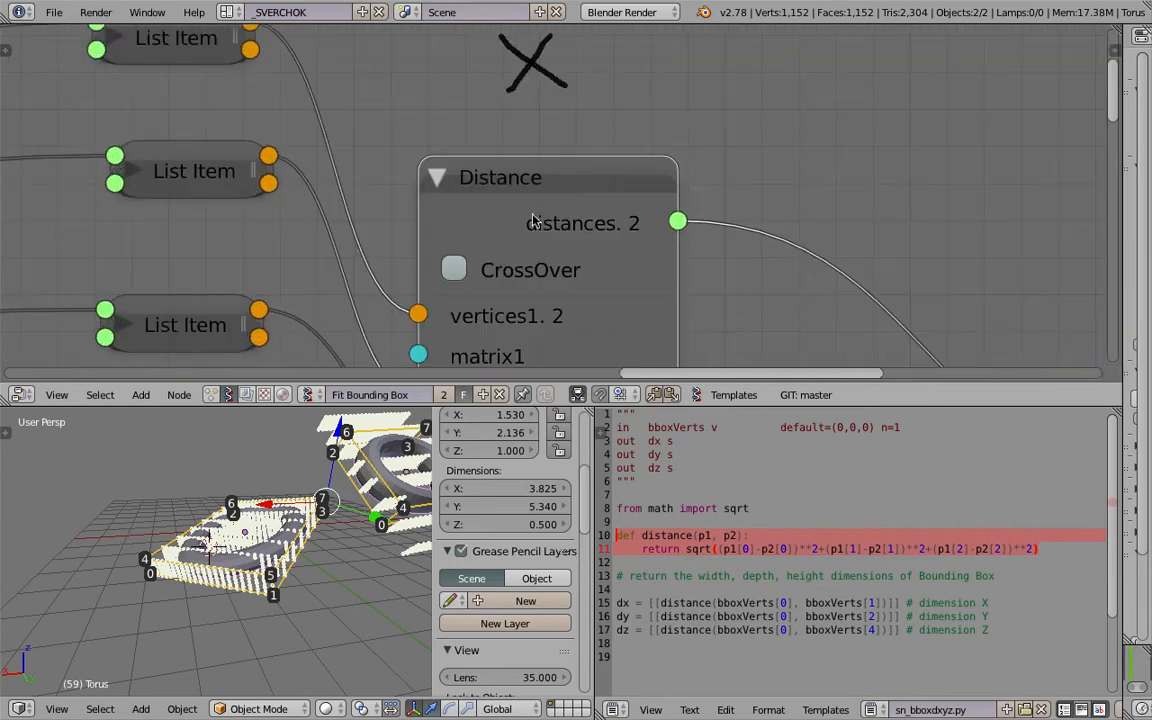
{"action": "left_click", "coordinate": [441, 177]}
{"action": "scroll", "coordinate": [619, 150], "scroll_direction": "down", "scroll_amount": 3}
{"action": "left_click", "coordinate": [764, 549]}
{"action": "left_click_drag", "start_coordinate": [993, 647], "coordinate": [764, 111]}
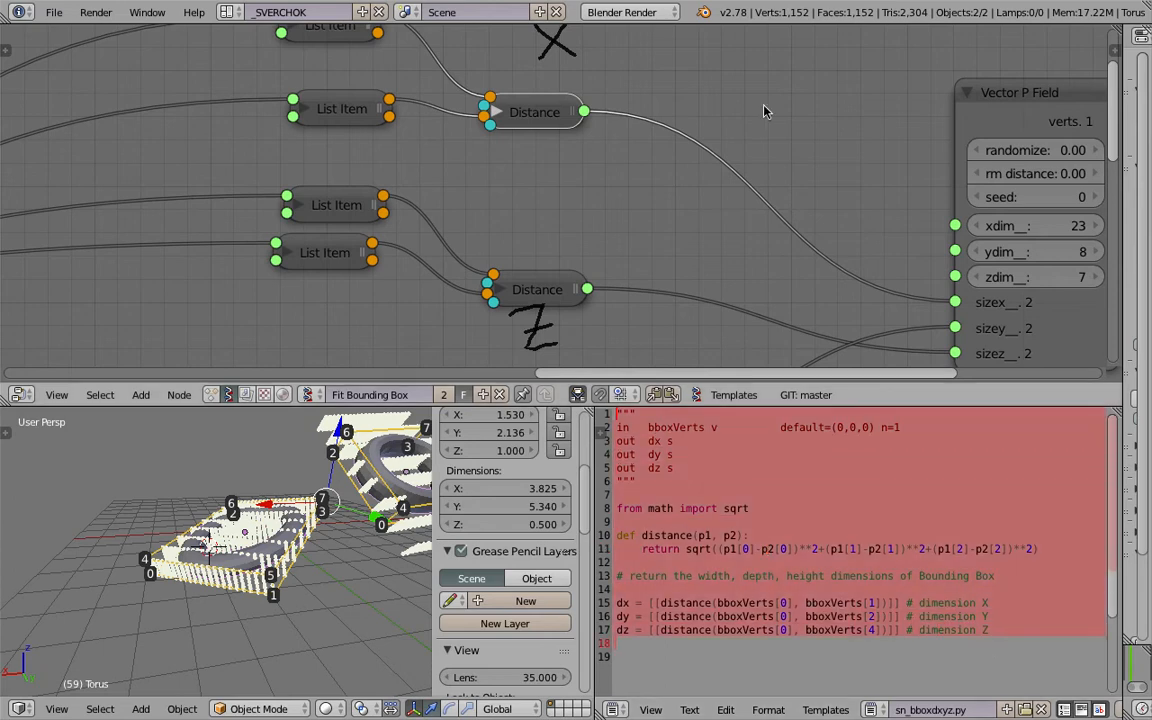
Add a Scripted Node Lite node in the free space above the Vector P Field node.
{"action": "middle_click_drag", "start_coordinate": [764, 111], "coordinate": [684, 175]}
{"action": "key", "text": "alt+space"}
{"action": "type", "text": "scr"}
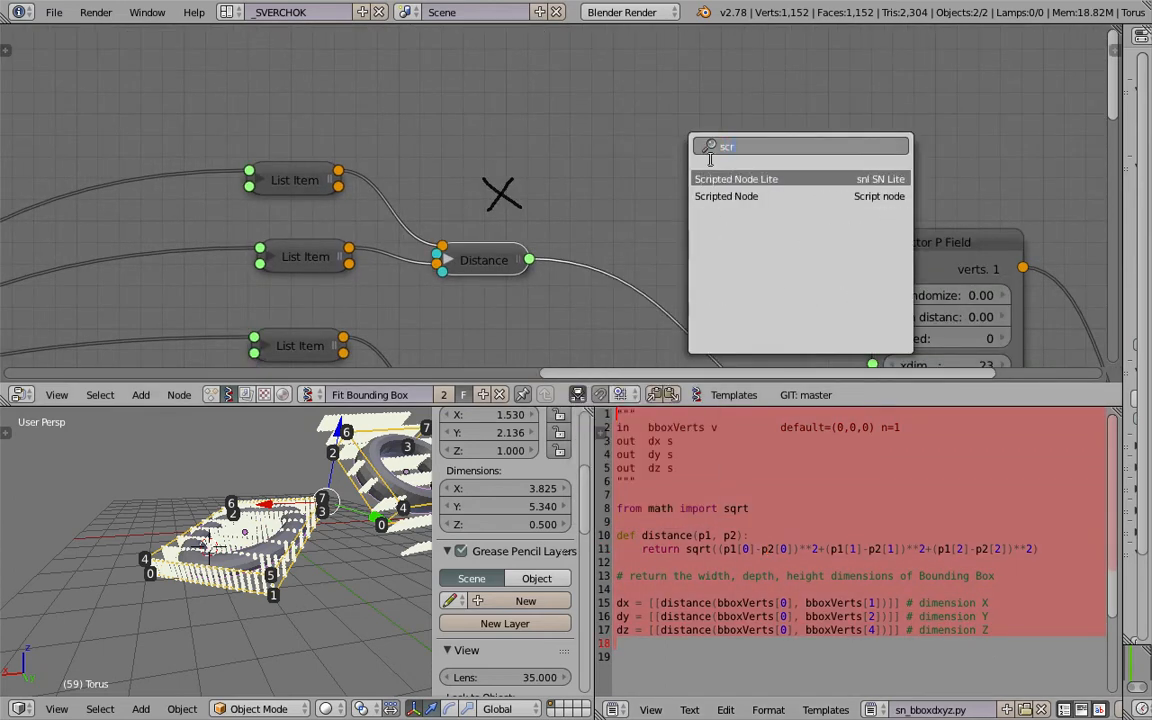
{"action": "left_click", "coordinate": [730, 177]}
{"action": "left_click", "coordinate": [657, 146]}
Load the sn_bboxdxyz.py script into the Scripted Node Lite node and reposition the node.
{"action": "left_click", "coordinate": [745, 155]}
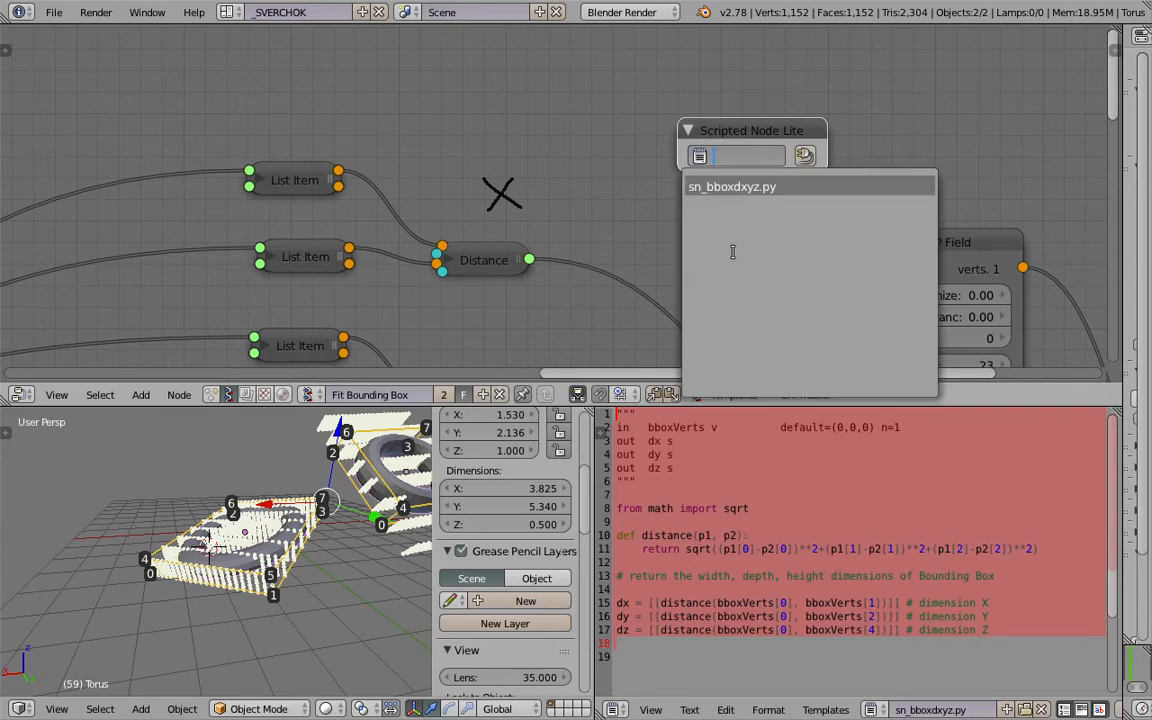
{"action": "left_click", "coordinate": [733, 187]}
{"action": "left_click", "coordinate": [805, 155]}
{"action": "left_click_drag", "start_coordinate": [770, 135], "coordinate": [715, 108]}
{"action": "scroll", "coordinate": [599, 239], "scroll_direction": "down", "scroll_amount": 3}
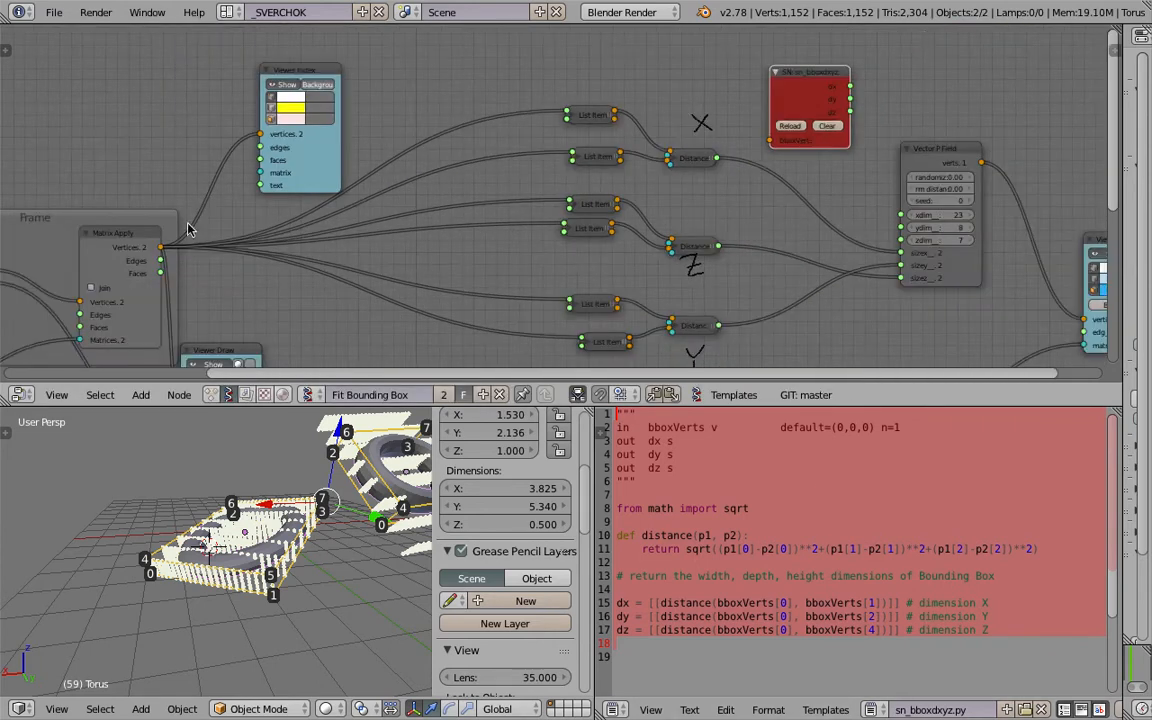
Select the List Item and Distance nodes being replaced, and connect Matrix Apply's Vertices output to the script node's bboxVerts input.
{"action": "left_click_drag", "start_coordinate": [520, 82], "coordinate": [628, 356]}
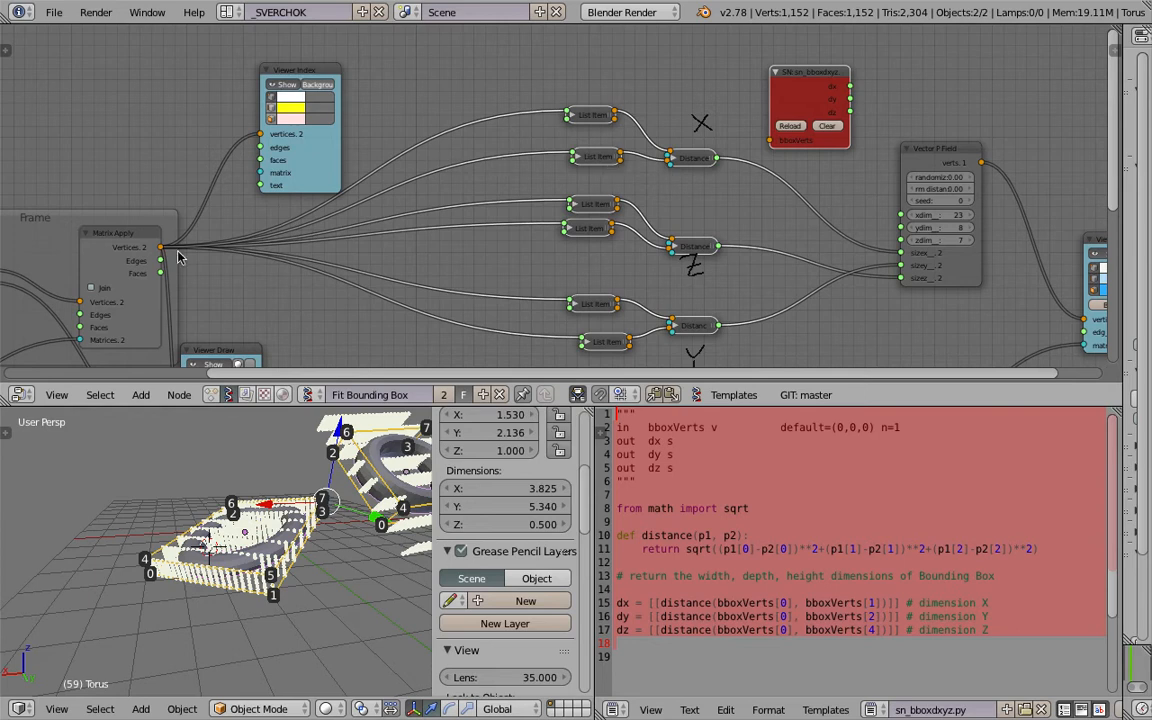
{"action": "left_click_drag", "start_coordinate": [160, 247], "coordinate": [770, 140]}
{"action": "middle_click_drag", "start_coordinate": [770, 140], "coordinate": [532, 155]}
{"action": "scroll", "coordinate": [532, 155], "scroll_direction": "up", "scroll_amount": 1}
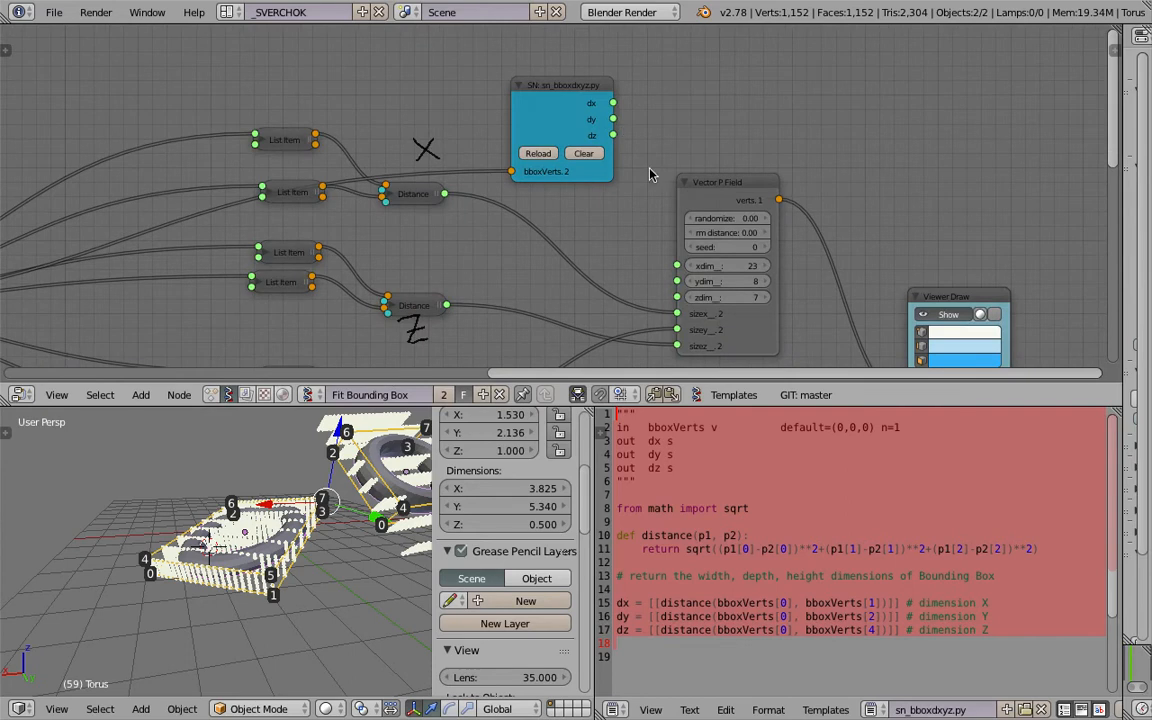
Connect the script node's dx, dy and dz outputs to the Vector P Field's sizex, sizey and sizez inputs and reposition the script node.
{"action": "middle_click_drag", "start_coordinate": [622, 131], "coordinate": [610, 98]}
{"action": "left_click_drag", "start_coordinate": [600, 71], "coordinate": [711, 243]}
{"action": "left_click_drag", "start_coordinate": [600, 102], "coordinate": [710, 259]}
{"action": "left_click_drag", "start_coordinate": [555, 59], "coordinate": [557, 80]}
Check the script node's sockets and links, and move the Vector P Field node slightly closer to it.
{"action": "scroll", "coordinate": [557, 80], "scroll_direction": "up", "scroll_amount": 5}
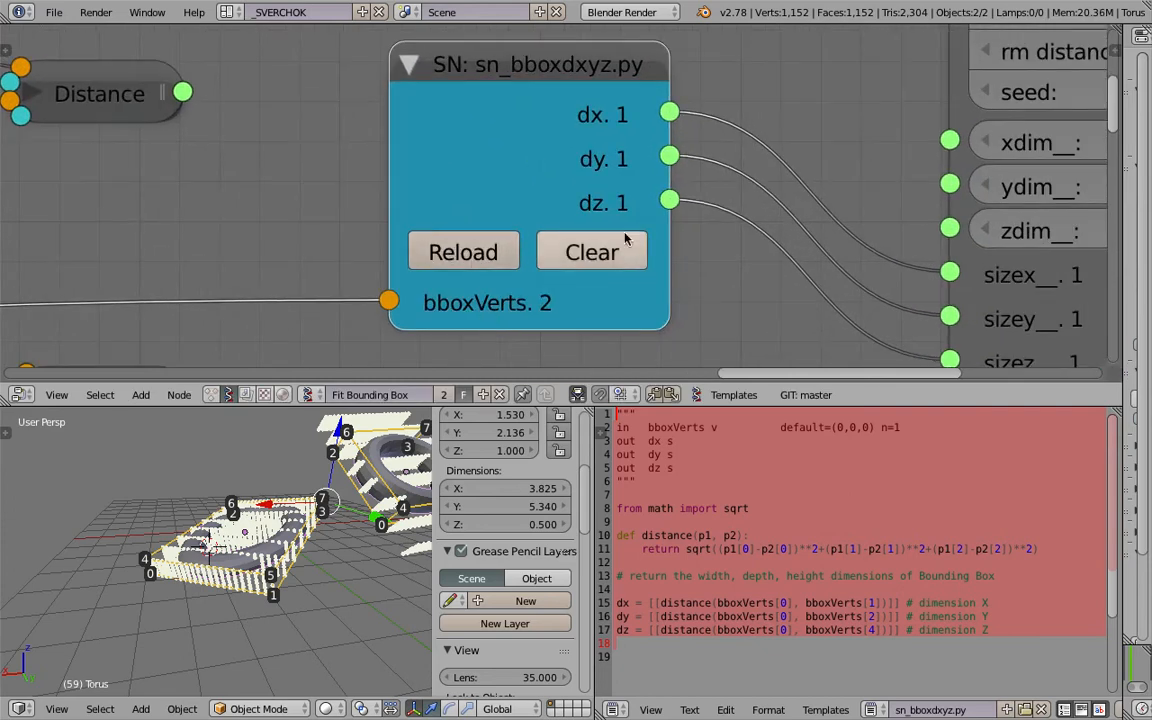
{"action": "scroll", "coordinate": [528, 314], "scroll_direction": "up", "scroll_amount": 1}
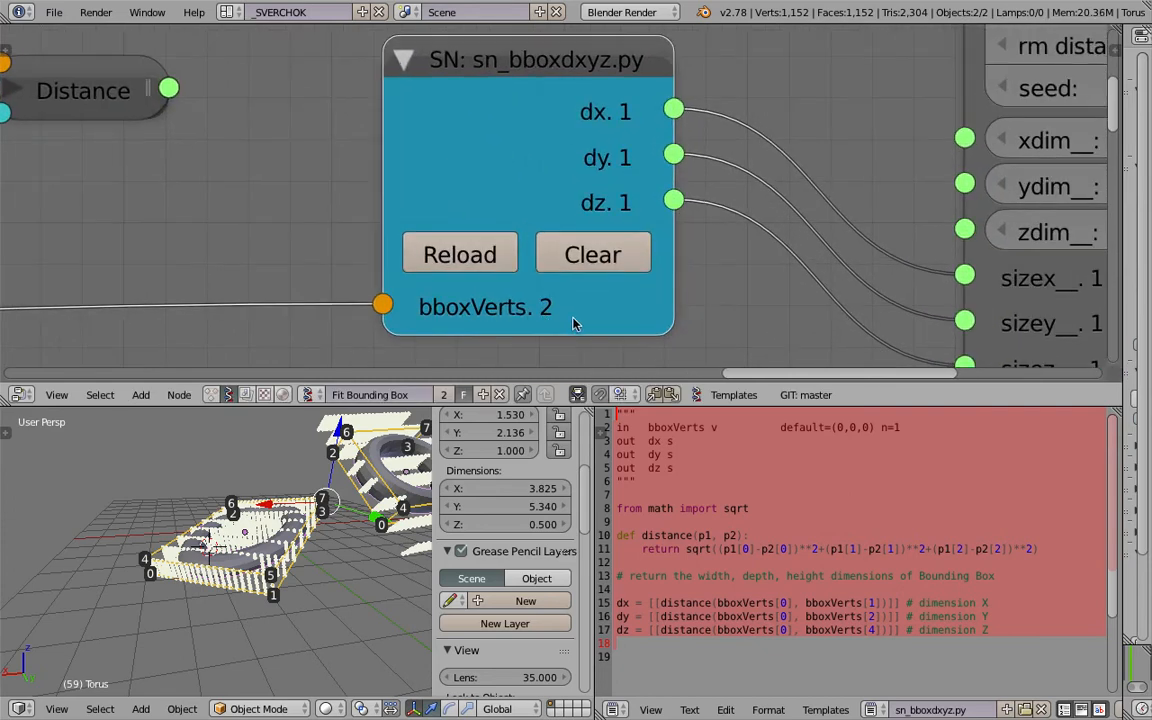
{"action": "scroll", "coordinate": [621, 122], "scroll_direction": "down", "scroll_amount": 4}
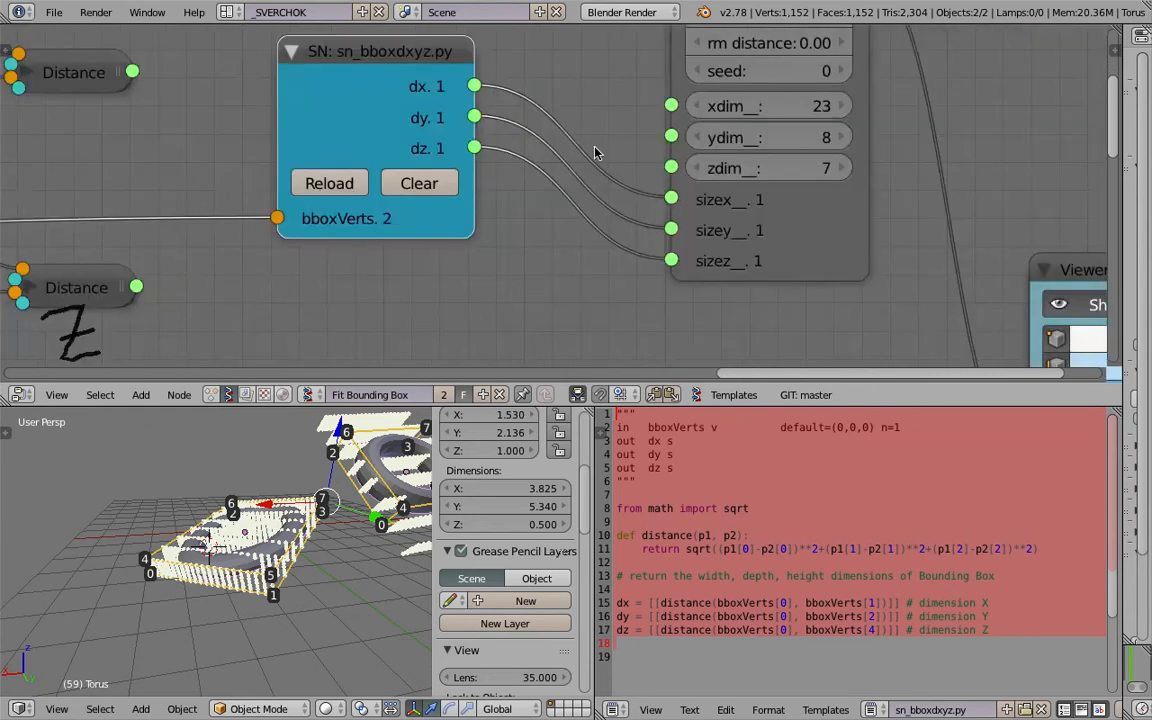
{"action": "middle_click_drag", "start_coordinate": [767, 295], "coordinate": [670, 237]}
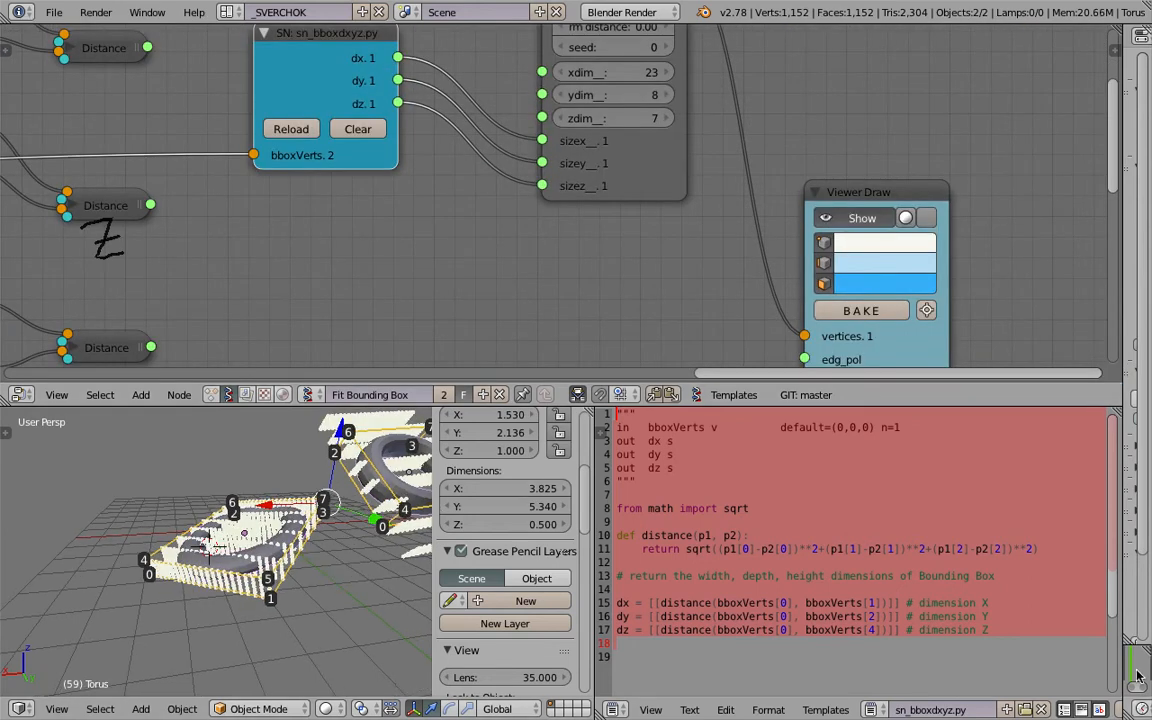
{"action": "scroll", "coordinate": [520, 249], "scroll_direction": "down", "scroll_amount": 2}
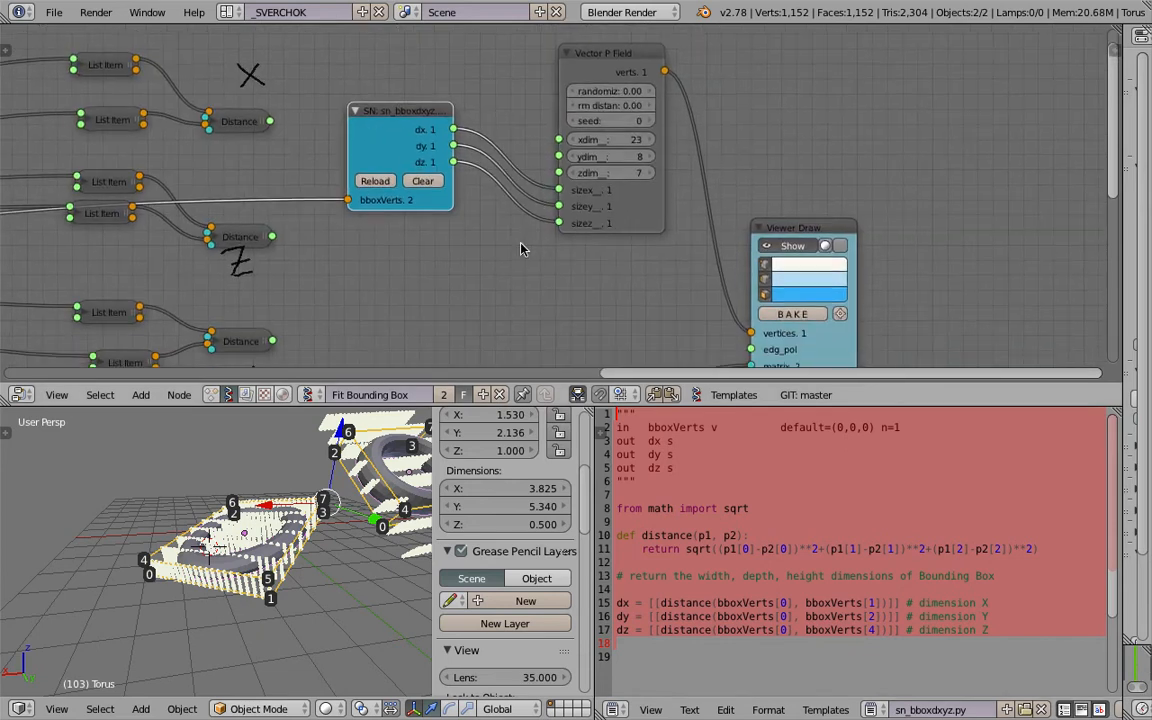
{"action": "left_click_drag", "start_coordinate": [631, 59], "coordinate": [621, 69]}
Select only the tilted torus, Torus.001, and load it into the Objects in mk3 node as the sole input.
{"action": "middle_click_drag", "start_coordinate": [71, 213], "coordinate": [661, 207]}
{"action": "middle_click_drag", "start_coordinate": [167, 280], "coordinate": [707, 177]}
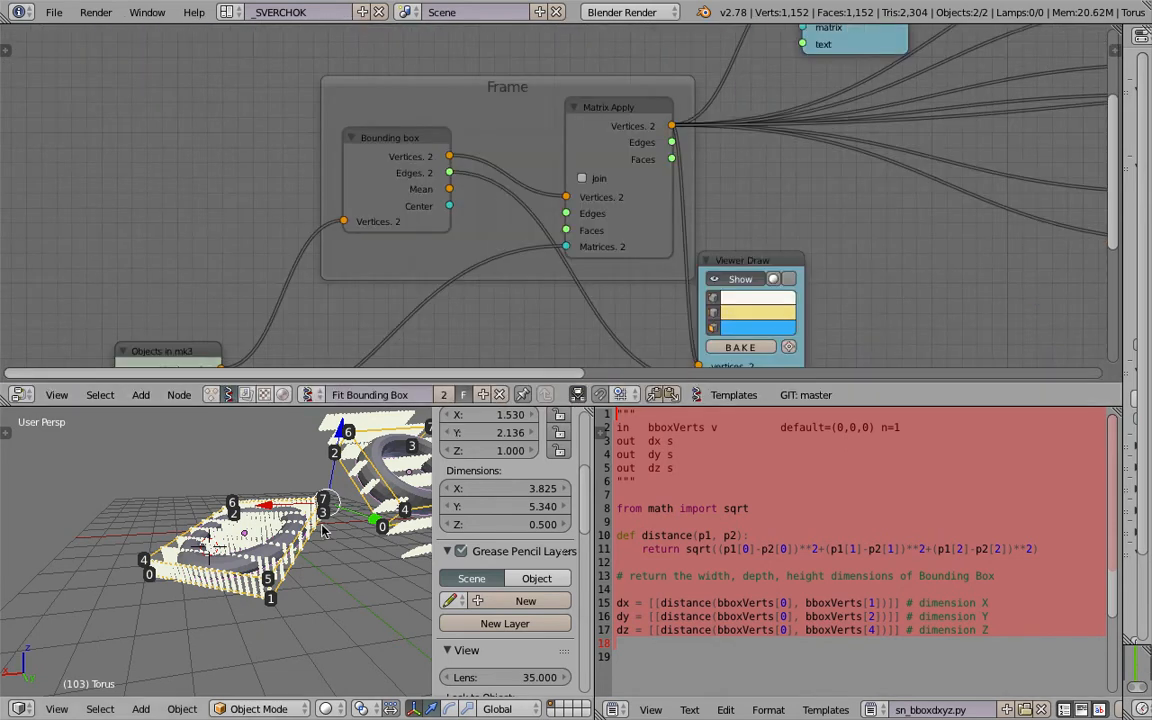
{"action": "right_click", "coordinate": [342, 440]}
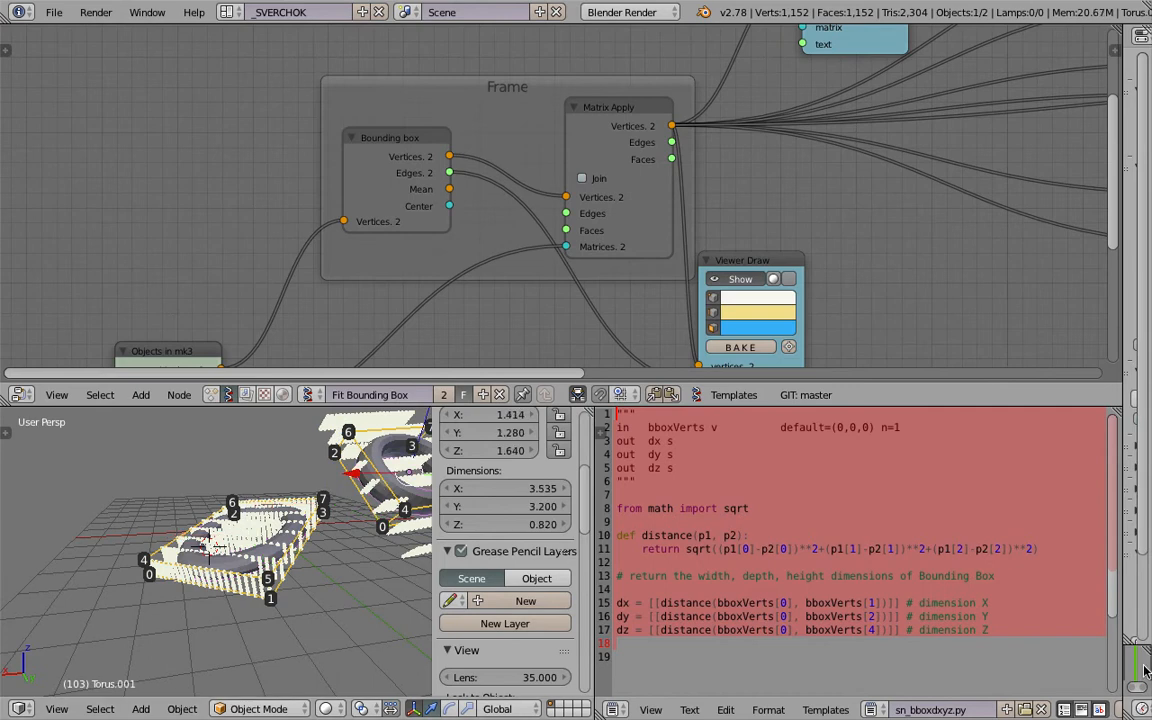
{"action": "middle_click_drag", "start_coordinate": [446, 69], "coordinate": [468, 51]}
{"action": "middle_click_drag", "start_coordinate": [282, 266], "coordinate": [302, 125]}
{"action": "left_click", "coordinate": [226, 313]}
{"action": "middle_click_drag", "start_coordinate": [350, 480], "coordinate": [291, 490], "text": "shift"}
{"action": "scroll", "coordinate": [260, 475], "scroll_direction": "up", "scroll_amount": 3}
{"action": "scroll", "coordinate": [735, 237], "scroll_direction": "down", "scroll_amount": 1}
Set the xdim, ydim and zdim values of the Vector P Field node to 10.
{"action": "middle_click_drag", "start_coordinate": [984, 186], "coordinate": [190, 347]}
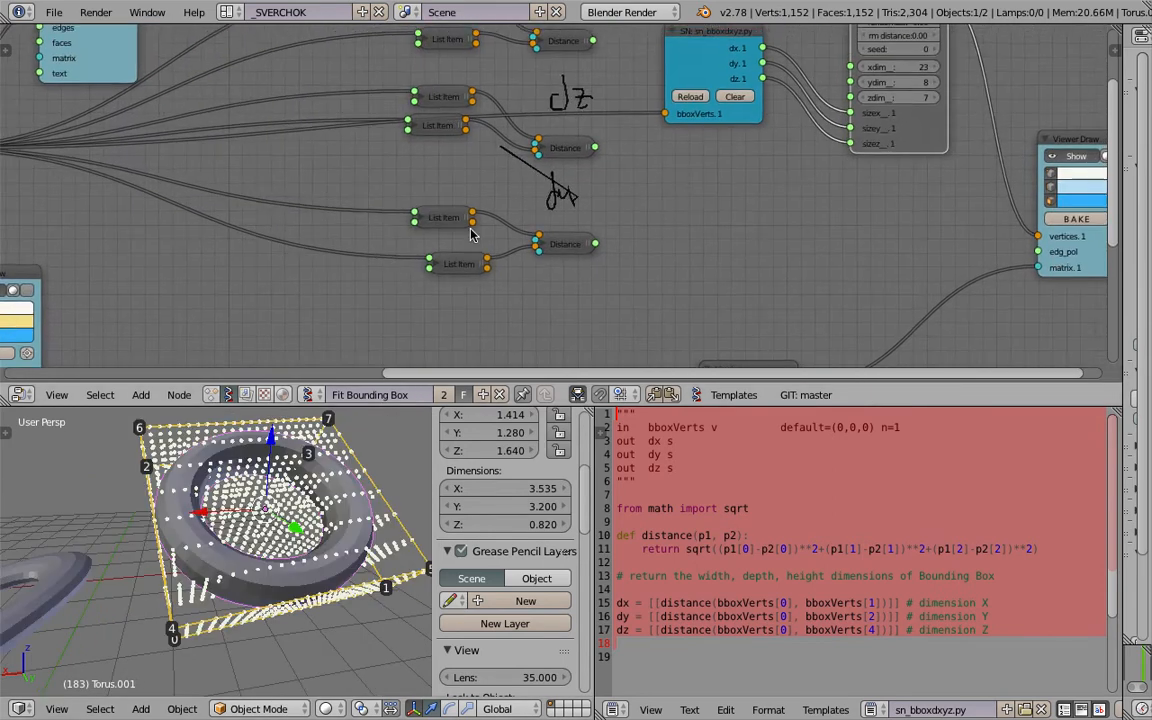
{"action": "middle_click_drag", "start_coordinate": [760, 157], "coordinate": [589, 209]}
{"action": "scroll", "coordinate": [705, 160], "scroll_direction": "up", "scroll_amount": 1}
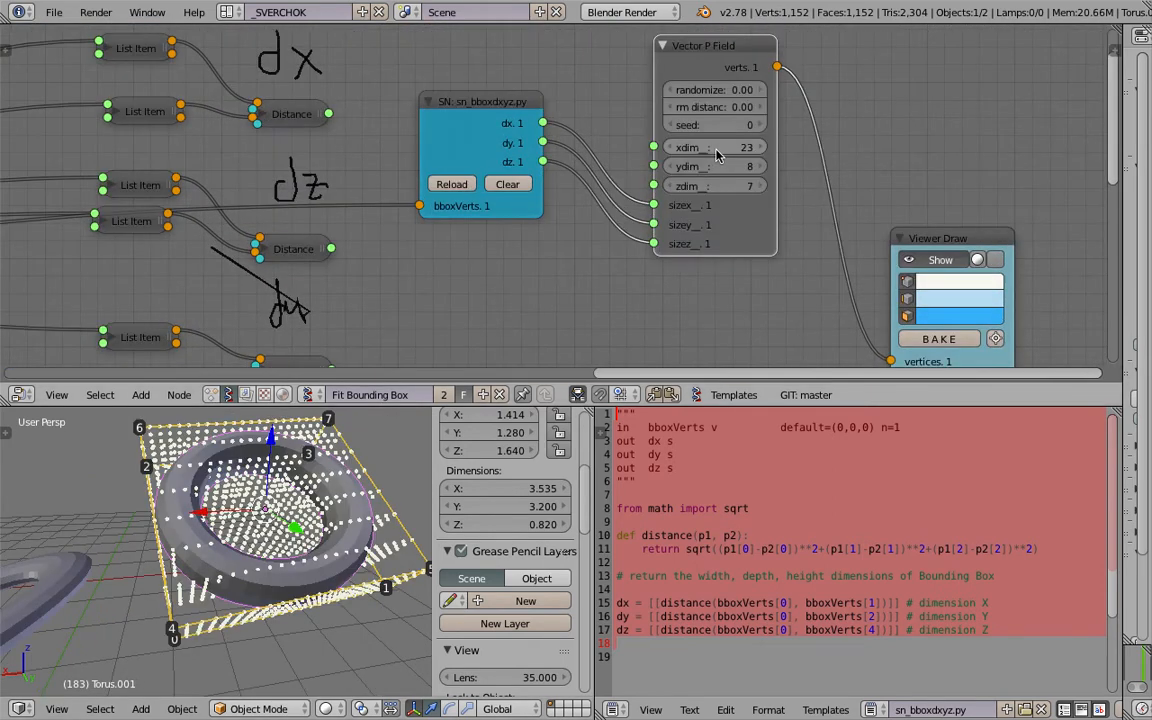
{"action": "left_click_drag", "start_coordinate": [717, 150], "coordinate": [788, 160]}
{"action": "type", "text": "10"}
{"action": "key", "text": "Return"}
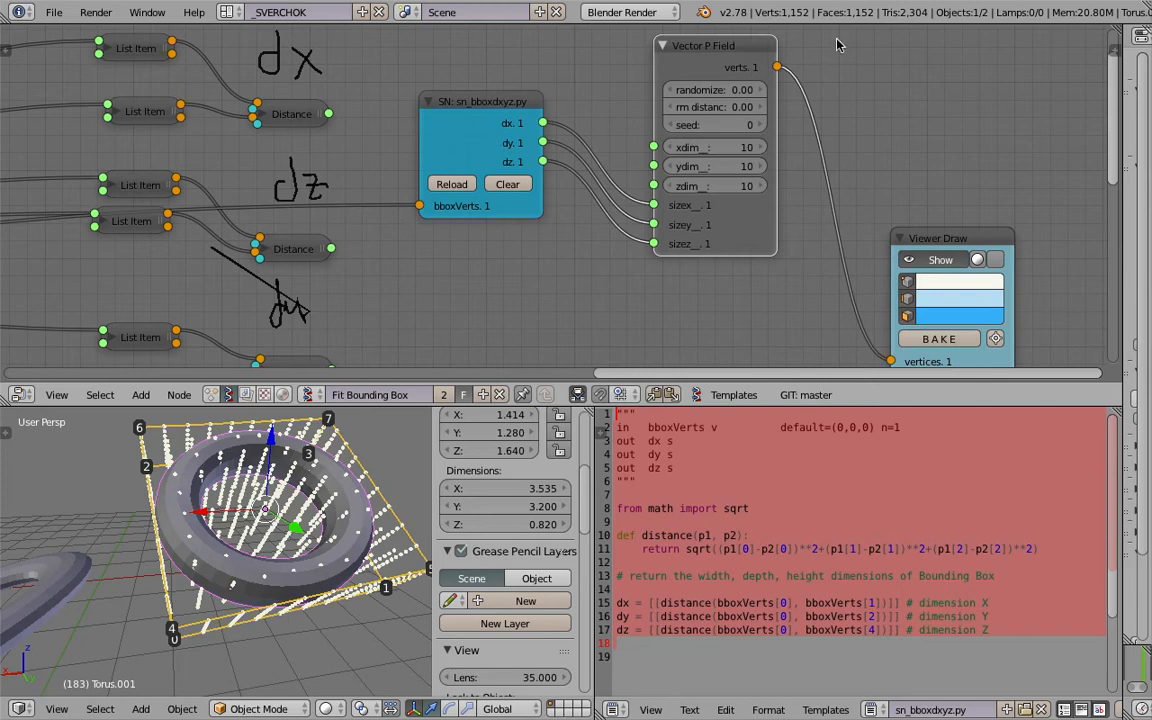
Try a different randomize amount on the Vector P Field node and restore it to 0.00.
{"action": "middle_click_drag", "start_coordinate": [235, 610], "coordinate": [303, 550]}
{"action": "scroll", "coordinate": [469, 274], "scroll_direction": "down", "scroll_amount": 1}
{"action": "scroll", "coordinate": [470, 268], "scroll_direction": "down", "scroll_amount": 1}
{"action": "scroll", "coordinate": [474, 257], "scroll_direction": "down", "scroll_amount": 3}
{"action": "middle_click_drag", "start_coordinate": [466, 264], "coordinate": [566, 238]}
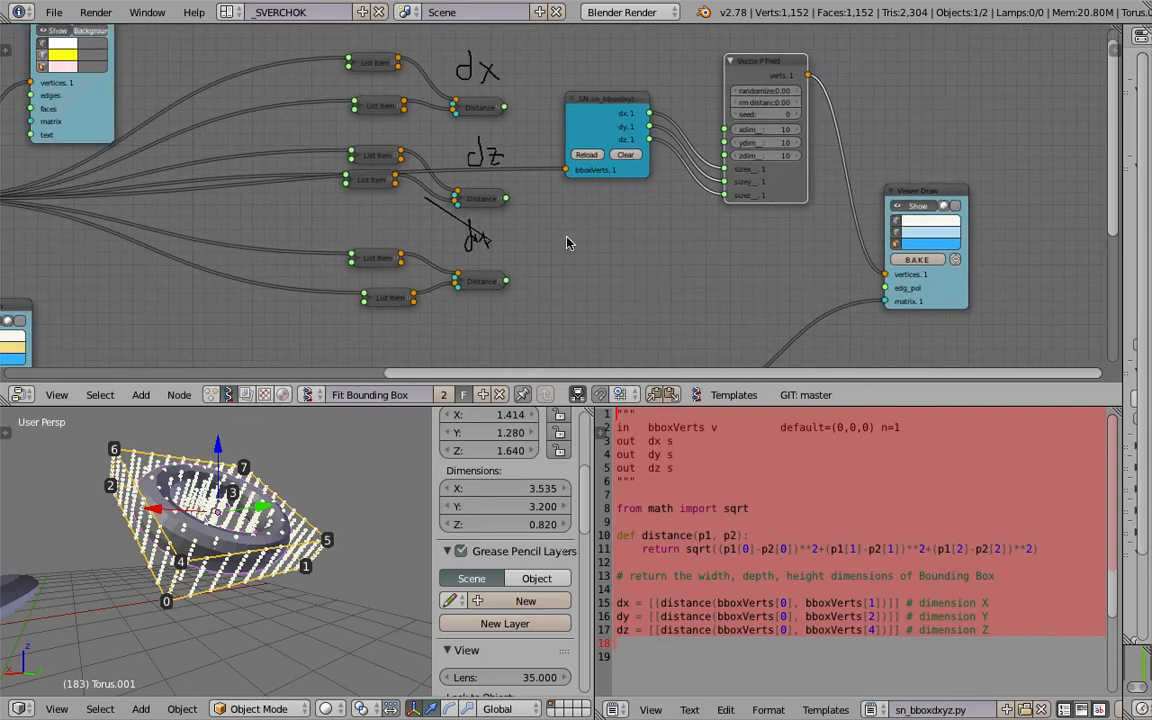
{"action": "middle_click_drag", "start_coordinate": [333, 240], "coordinate": [425, 203]}
{"action": "scroll", "coordinate": [425, 208], "scroll_direction": "up", "scroll_amount": 4}
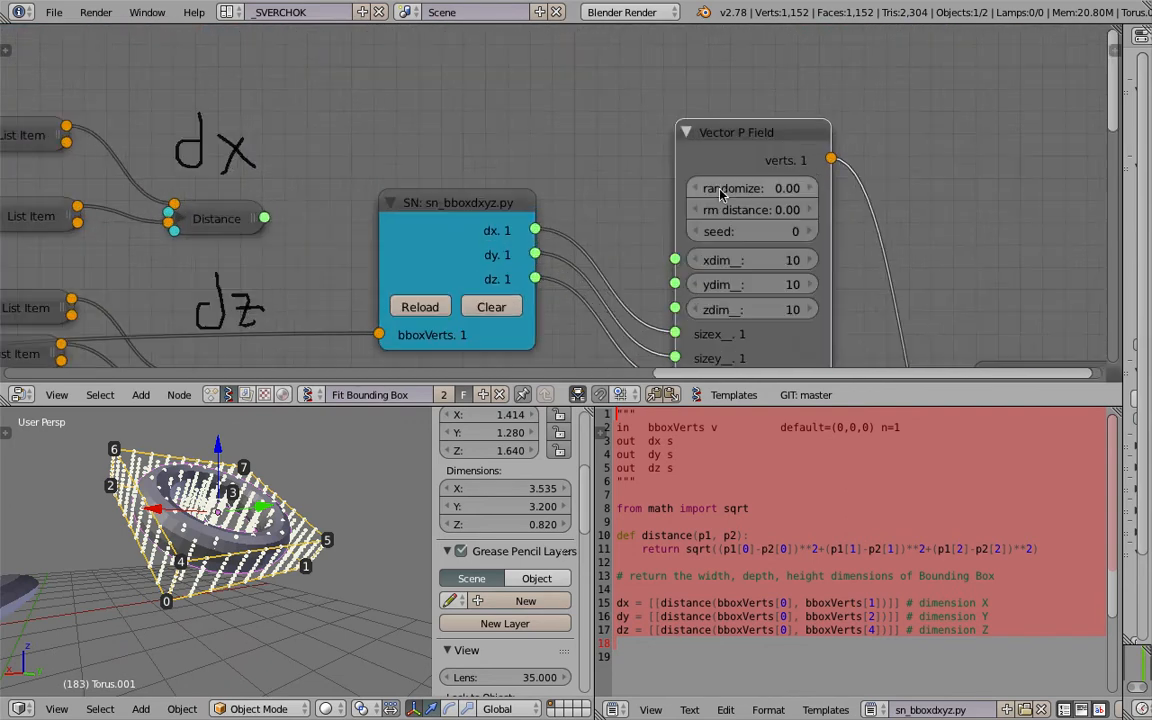
{"action": "mouse_move", "coordinate": [752, 188]}
{"action": "left_mouse_down"}
{"action": "mouse_move", "coordinate": [802, 188]}
{"action": "mouse_move", "coordinate": [752, 188]}
{"action": "left_mouse_up"}
{"action": "scroll", "coordinate": [795, 226], "scroll_direction": "down", "scroll_amount": 2}
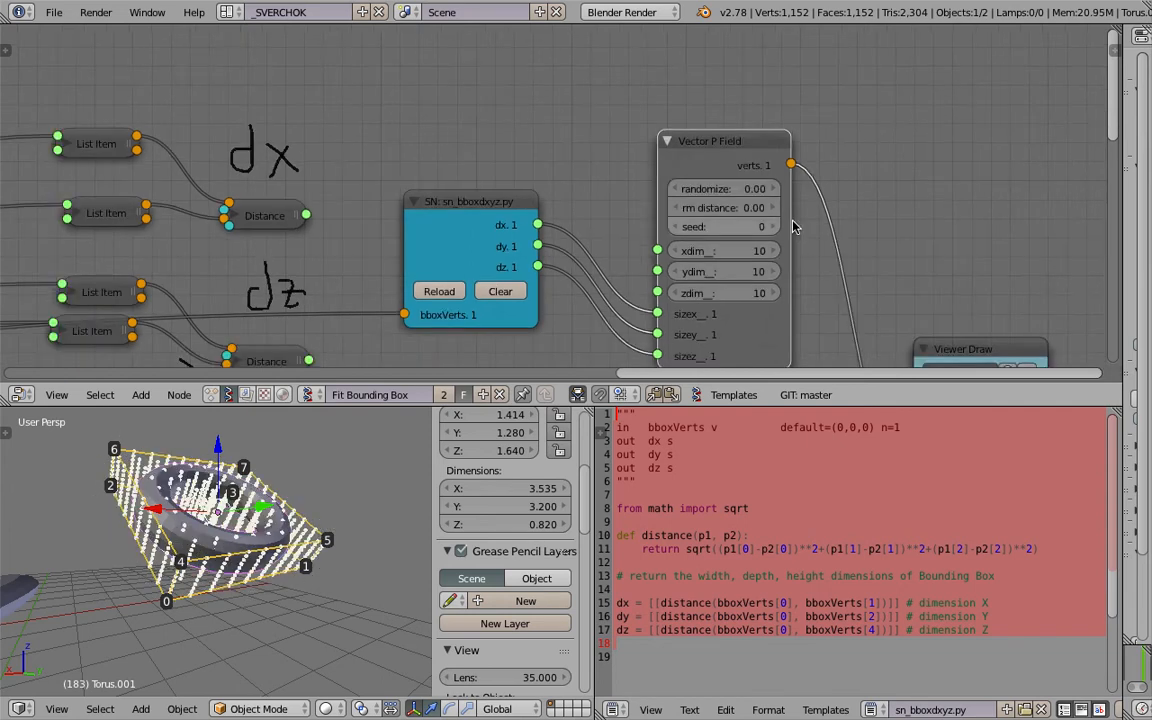
Move the Viewer Draw node farther from the Vector P Field node to make room between them.
{"action": "middle_click_drag", "start_coordinate": [886, 283], "coordinate": [684, 203]}
{"action": "mouse_move", "coordinate": [743, 257]}
{"action": "left_mouse_down"}
{"action": "mouse_move", "coordinate": [777, 256]}
{"action": "mouse_move", "coordinate": [823, 228]}
{"action": "left_mouse_up"}
{"action": "middle_click_drag", "start_coordinate": [823, 228], "coordinate": [810, 114]}
{"action": "mouse_move", "coordinate": [200, 510]}
{"action": "middle_mouse_down"}
{"action": "mouse_move", "coordinate": [185, 570]}
{"action": "mouse_move", "coordinate": [170, 548]}
{"action": "middle_mouse_up"}
{"action": "left_click_drag", "start_coordinate": [831, 112], "coordinate": [893, 134]}
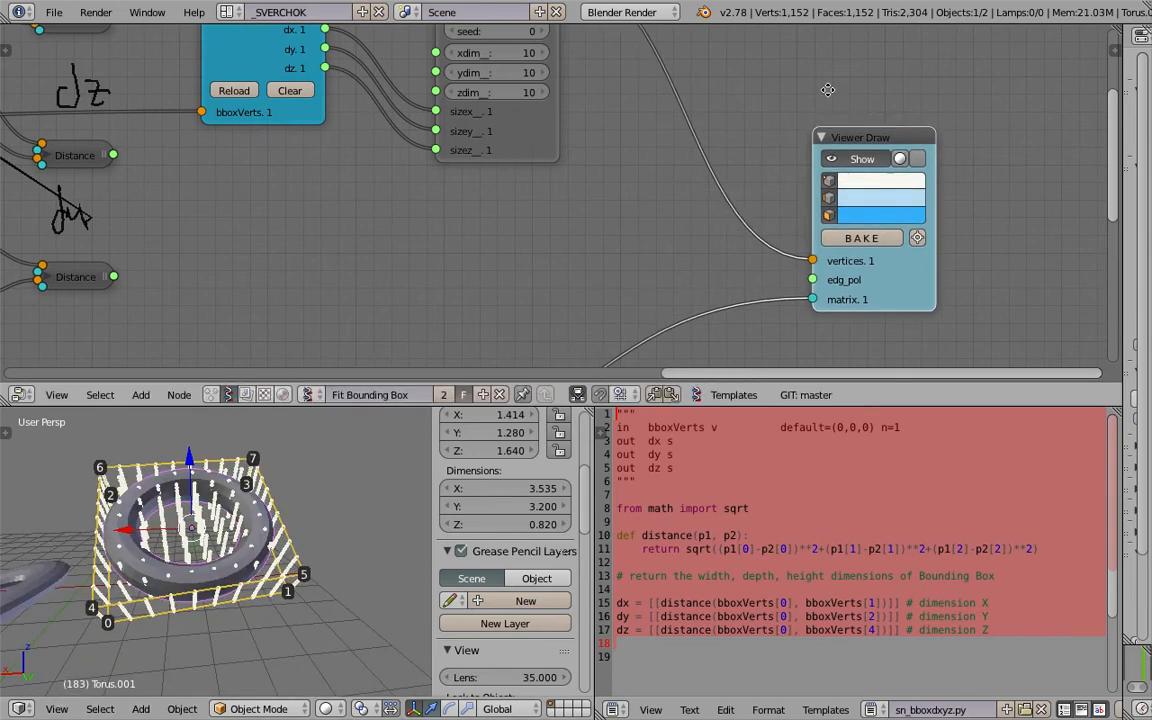
Add a Points Inside Mesh node and place it just above the Viewer Draw node.
{"action": "middle_click_drag", "start_coordinate": [828, 90], "coordinate": [782, 198]}
{"action": "key", "text": "shift+a"}
{"action": "left_click", "coordinate": [763, 88]}
{"action": "type", "text": "point"}
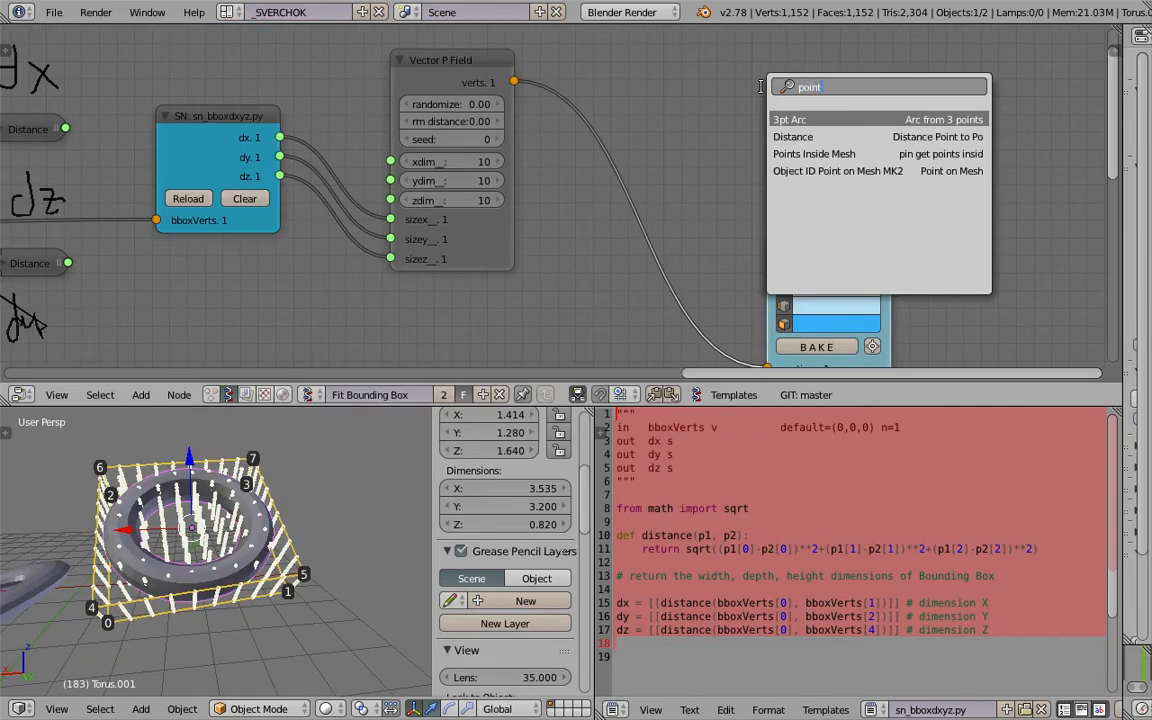
{"action": "key", "text": "Return"}
{"action": "left_click", "coordinate": [765, 90]}
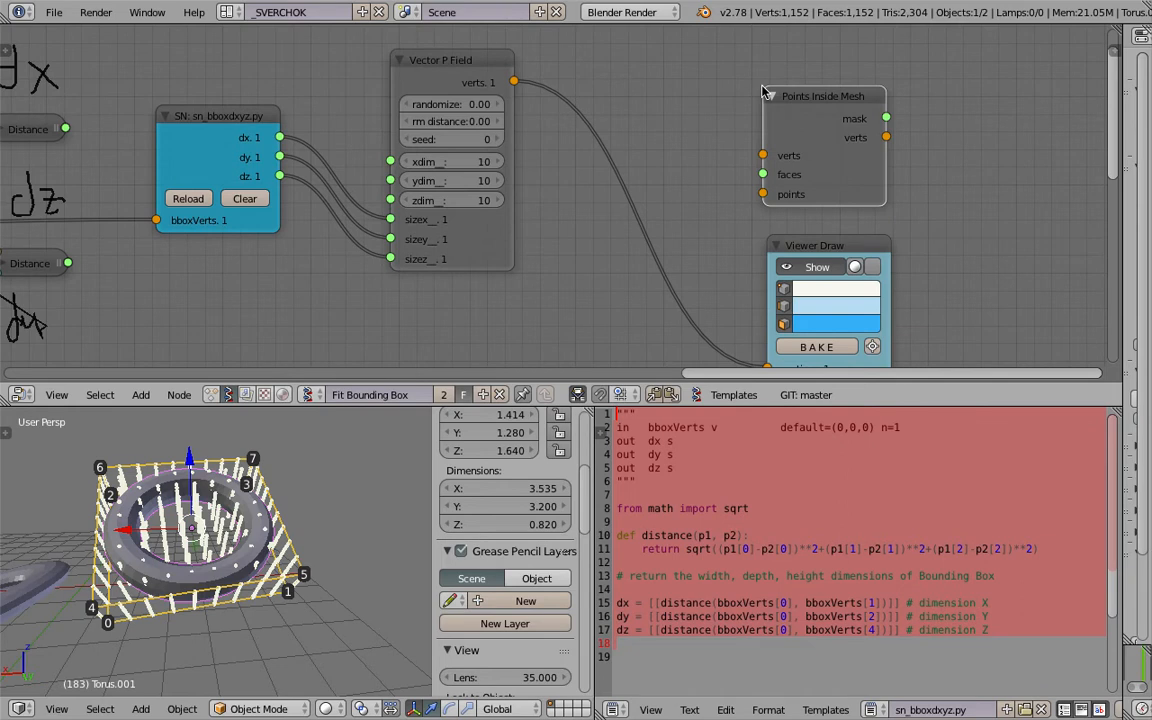
Connect the verts output of the Vector P Field node to the points input of the Points Inside Mesh node.
{"action": "scroll", "coordinate": [710, 115], "scroll_direction": "down", "scroll_amount": 3}
{"action": "scroll", "coordinate": [708, 115], "scroll_direction": "up", "scroll_amount": 4}
{"action": "scroll", "coordinate": [708, 115], "scroll_direction": "up", "scroll_amount": 1}
{"action": "left_click_drag", "start_coordinate": [540, 58], "coordinate": [877, 191]}
{"action": "mouse_move", "coordinate": [215, 447]}
{"action": "middle_mouse_down"}
{"action": "mouse_move", "coordinate": [253, 525]}
{"action": "mouse_move", "coordinate": [252, 478]}
{"action": "mouse_move", "coordinate": [232, 447]}
{"action": "middle_mouse_up"}
{"action": "scroll", "coordinate": [410, 285], "scroll_direction": "down", "scroll_amount": 9}
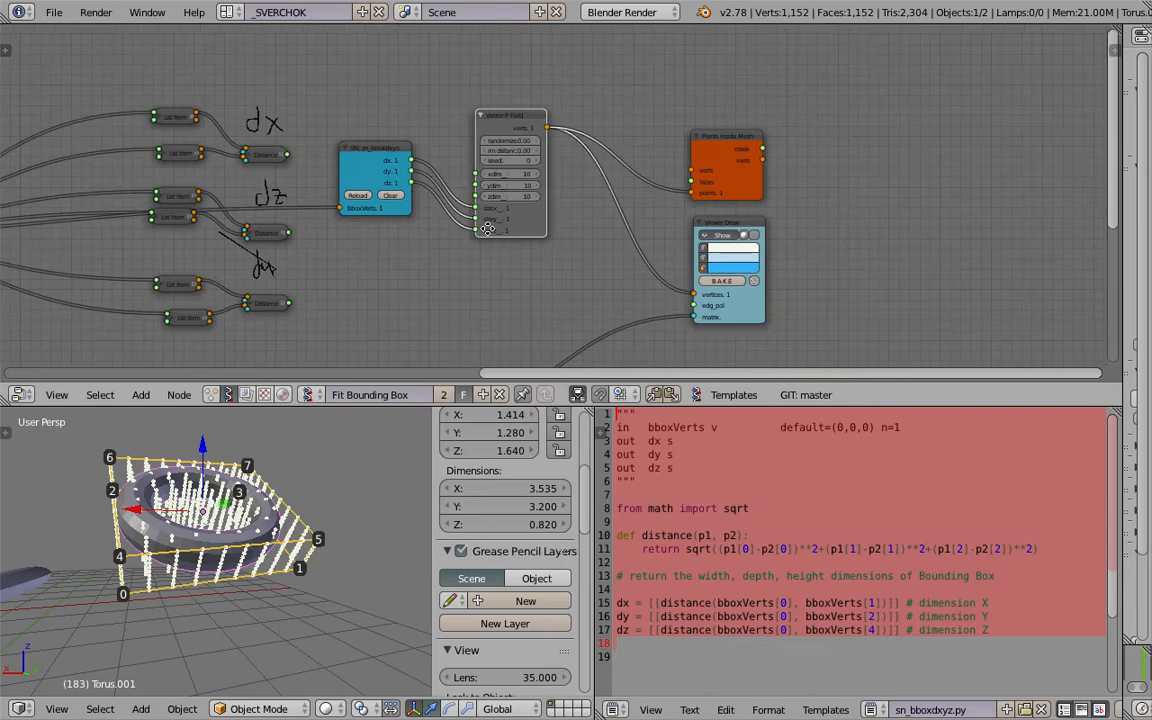
Connect the Vertices output of the objects input node at the start of the tree to the verts input of Points Inside Mesh.
{"action": "middle_click_drag", "start_coordinate": [414, 279], "coordinate": [641, 138]}
{"action": "scroll", "coordinate": [641, 138], "scroll_direction": "down", "scroll_amount": 2}
{"action": "middle_click_drag", "start_coordinate": [315, 209], "coordinate": [474, 213]}
{"action": "scroll", "coordinate": [440, 222], "scroll_direction": "down", "scroll_amount": 3}
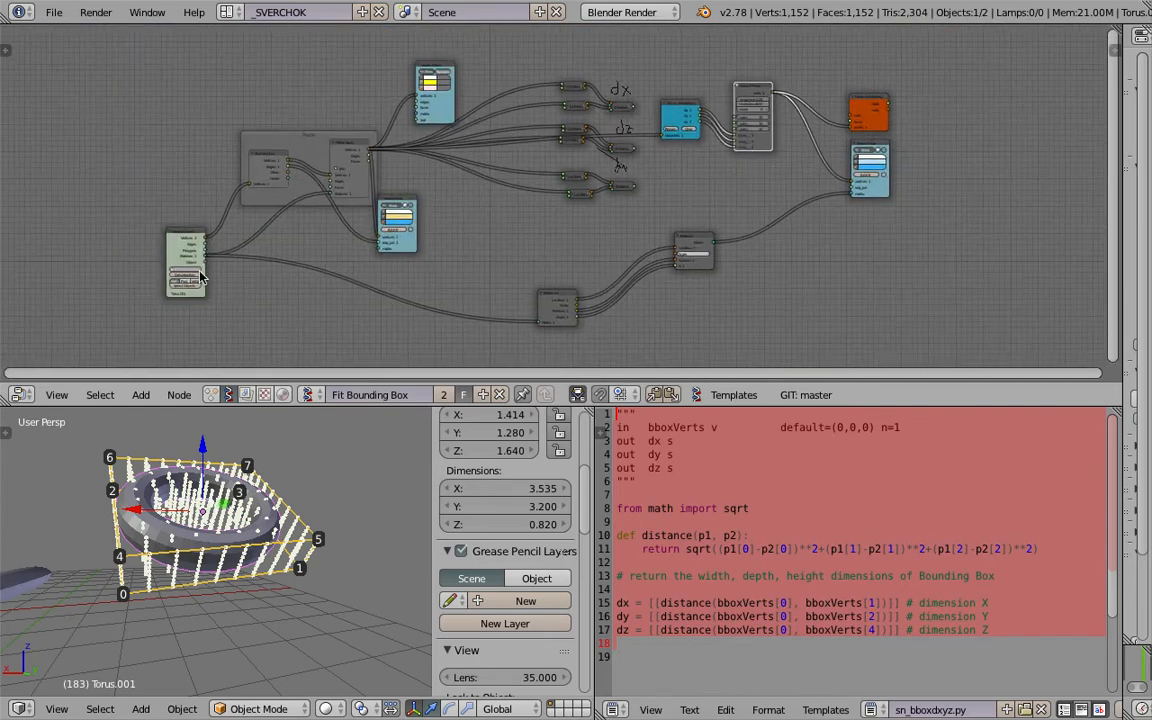
{"action": "left_click_drag", "start_coordinate": [193, 244], "coordinate": [852, 118]}
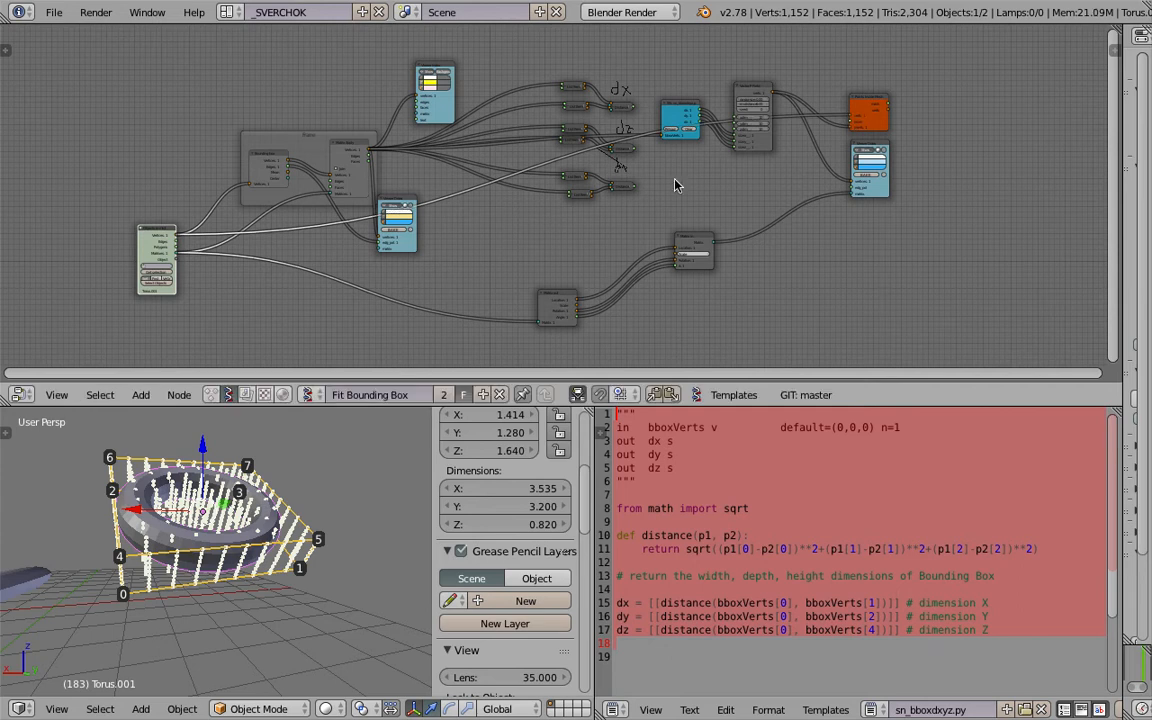
{"action": "scroll", "coordinate": [347, 242], "scroll_direction": "up", "scroll_amount": 1}
{"action": "scroll", "coordinate": [320, 247], "scroll_direction": "up", "scroll_amount": 1}
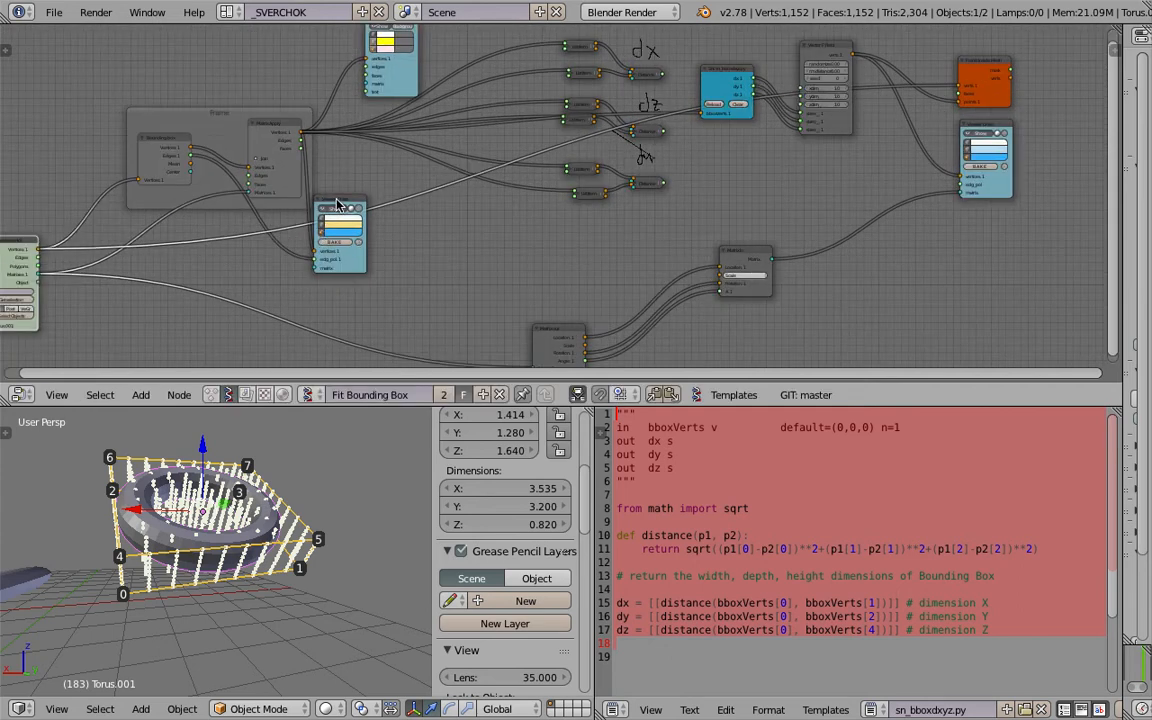
Shift the bounding-box Viewer Draw node slightly away from its frame and move Points Inside Mesh farther out beyond the point-grid Viewer Draw.
{"action": "left_click_drag", "start_coordinate": [337, 200], "coordinate": [368, 195]}
{"action": "middle_click_drag", "start_coordinate": [910, 149], "coordinate": [918, 157]}
{"action": "middle_click_drag", "start_coordinate": [766, 180], "coordinate": [822, 160]}
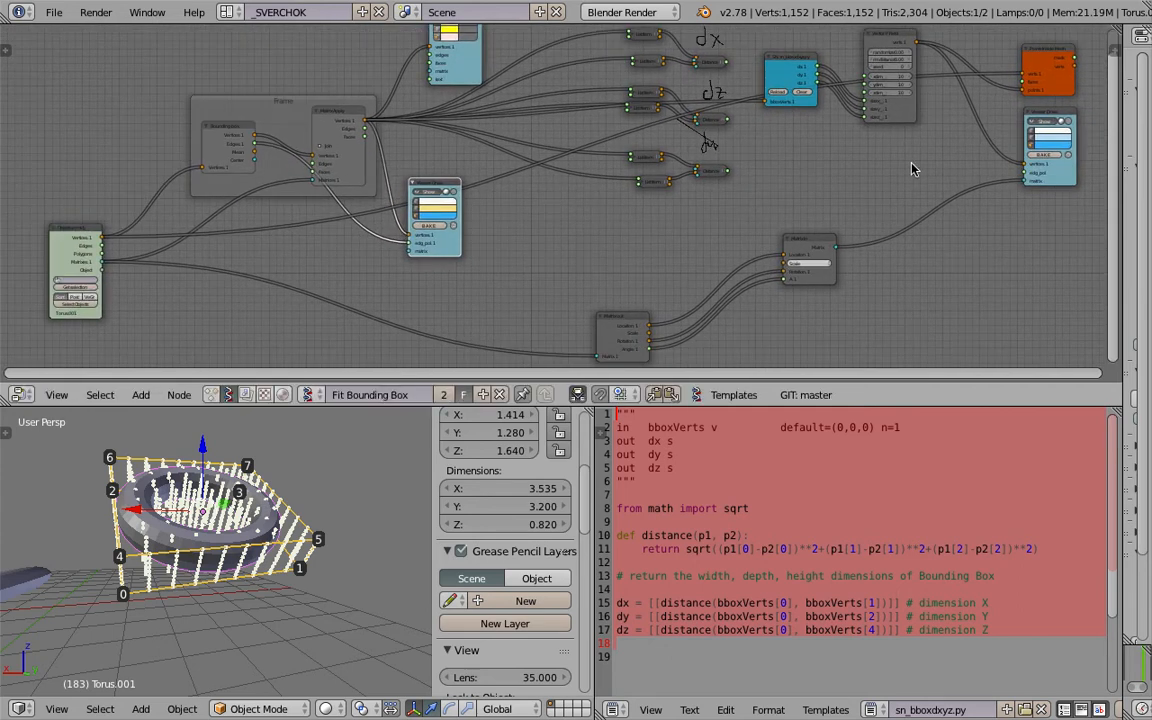
{"action": "middle_click_drag", "start_coordinate": [912, 169], "coordinate": [670, 235]}
{"action": "scroll", "coordinate": [780, 195], "scroll_direction": "up", "scroll_amount": 1}
{"action": "left_click_drag", "start_coordinate": [847, 104], "coordinate": [957, 94]}
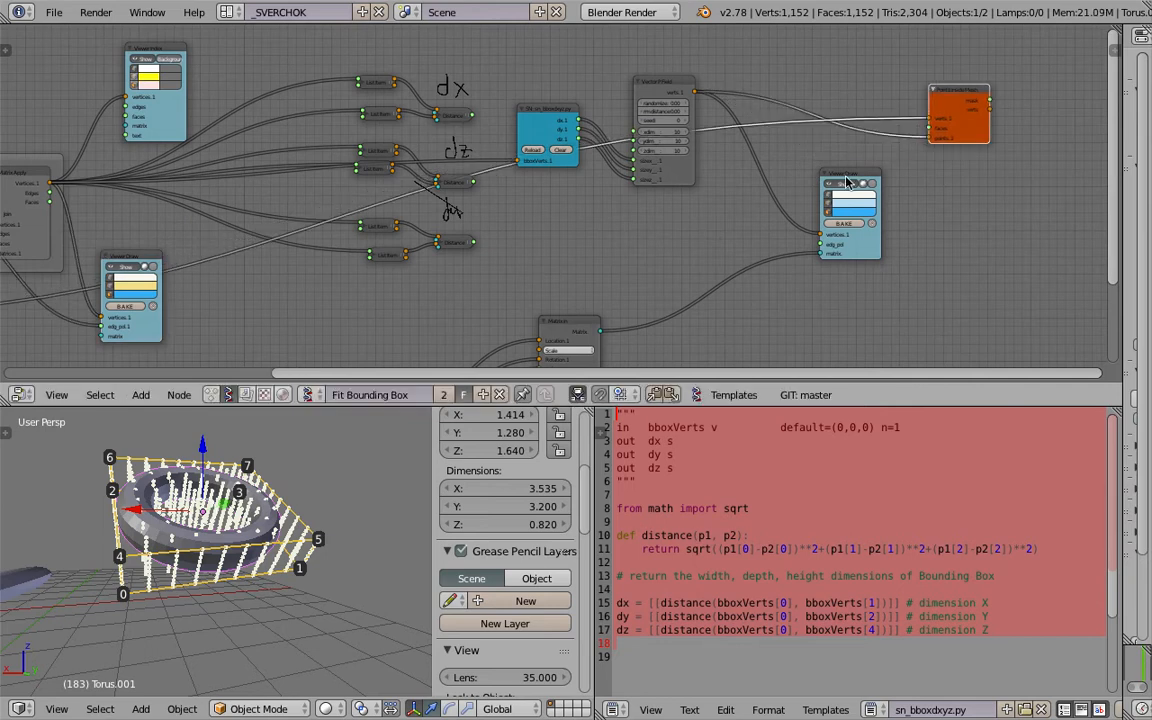
{"action": "left_click", "coordinate": [847, 183]}
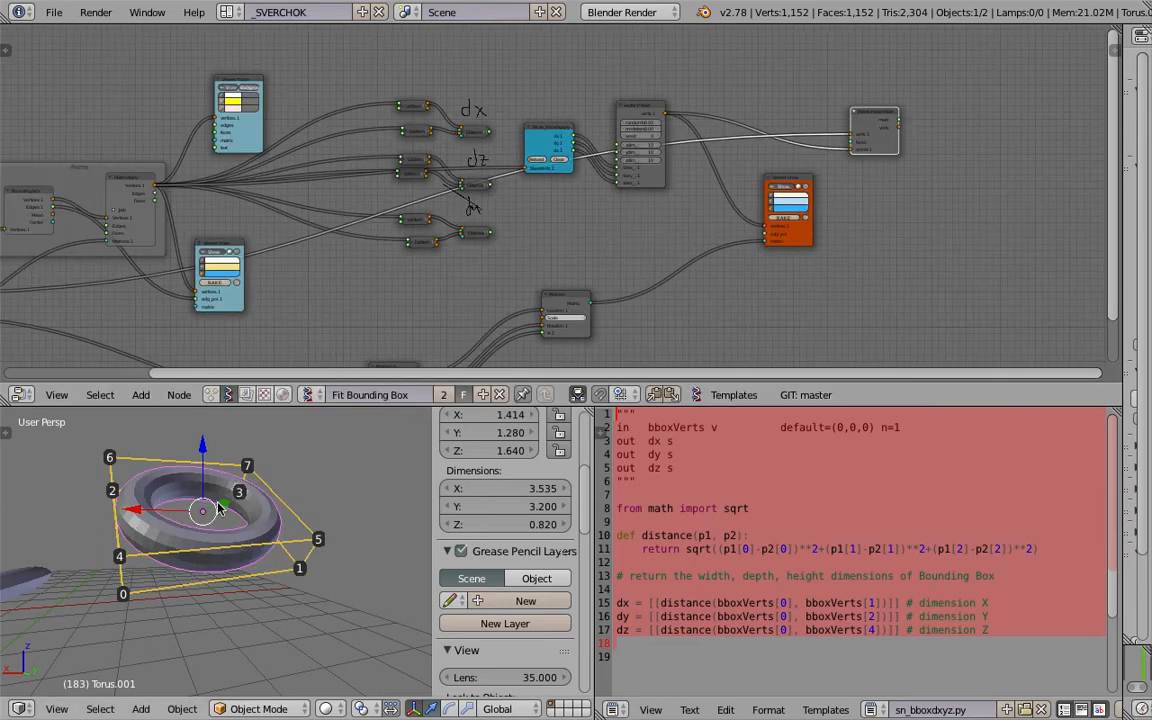
Cut all links entering the Points Inside Mesh node and reposition the point-grid Viewer Draw node.
{"action": "middle_click_drag", "start_coordinate": [812, 132], "coordinate": [748, 179]}
{"action": "scroll", "coordinate": [748, 179], "scroll_direction": "up", "scroll_amount": 5}
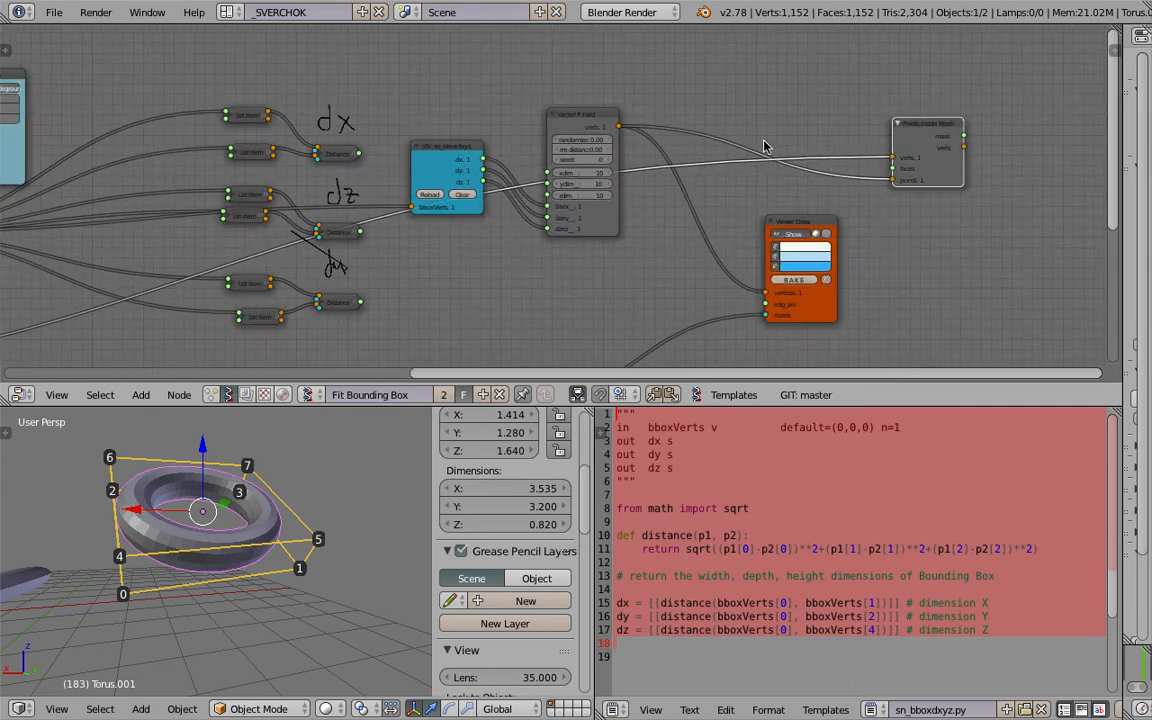
{"action": "left_click_drag", "start_coordinate": [840, 141], "coordinate": [838, 190], "text": "ctrl"}
{"action": "left_click_drag", "start_coordinate": [790, 223], "coordinate": [803, 178]}
Add a Matrix Apply (verts) node between the Vector P Field and Viewer Draw nodes.
{"action": "scroll", "coordinate": [733, 129], "scroll_direction": "up", "scroll_amount": 2}
{"action": "key", "text": "shift+a"}
{"action": "left_click", "coordinate": [733, 122]}
{"action": "type", "text": "appl"}
{"action": "key", "text": "Return"}
{"action": "left_click", "coordinate": [740, 128]}
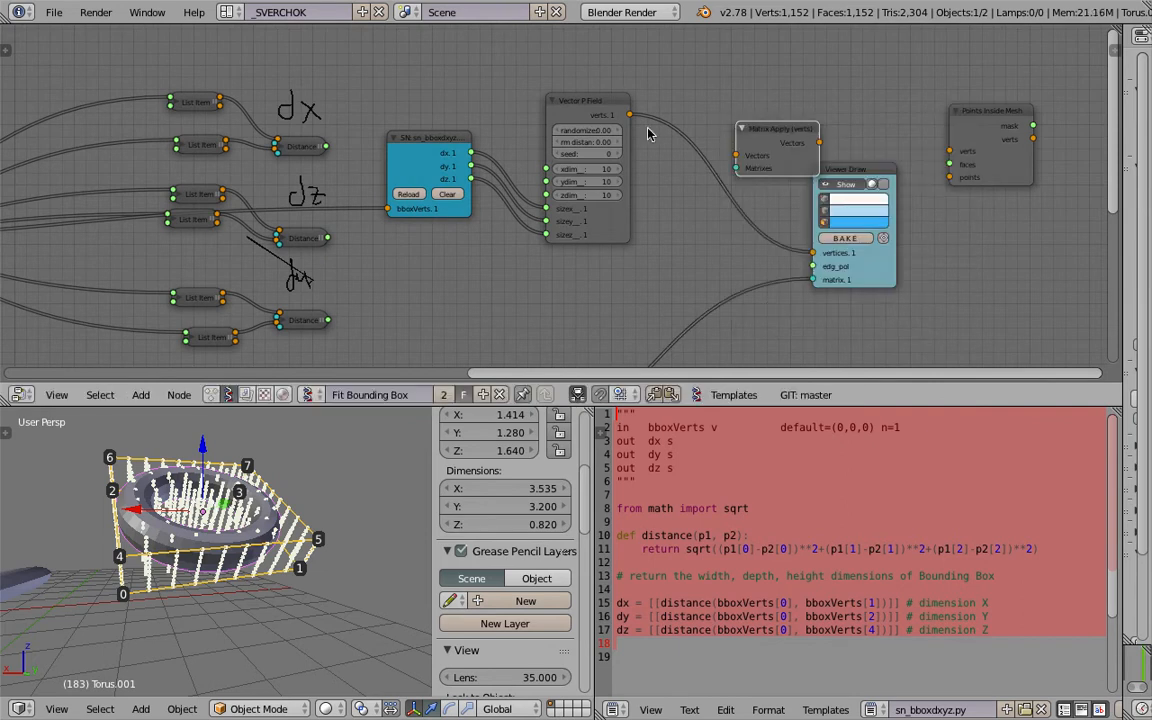
Link Vector P Field verts to the Matrix Apply Vectors input, reroute the Viewer Draw's matrix link to Matrixes, and move the node clear.
{"action": "left_click_drag", "start_coordinate": [629, 116], "coordinate": [736, 156]}
{"action": "left_click_drag", "start_coordinate": [812, 279], "coordinate": [736, 168]}
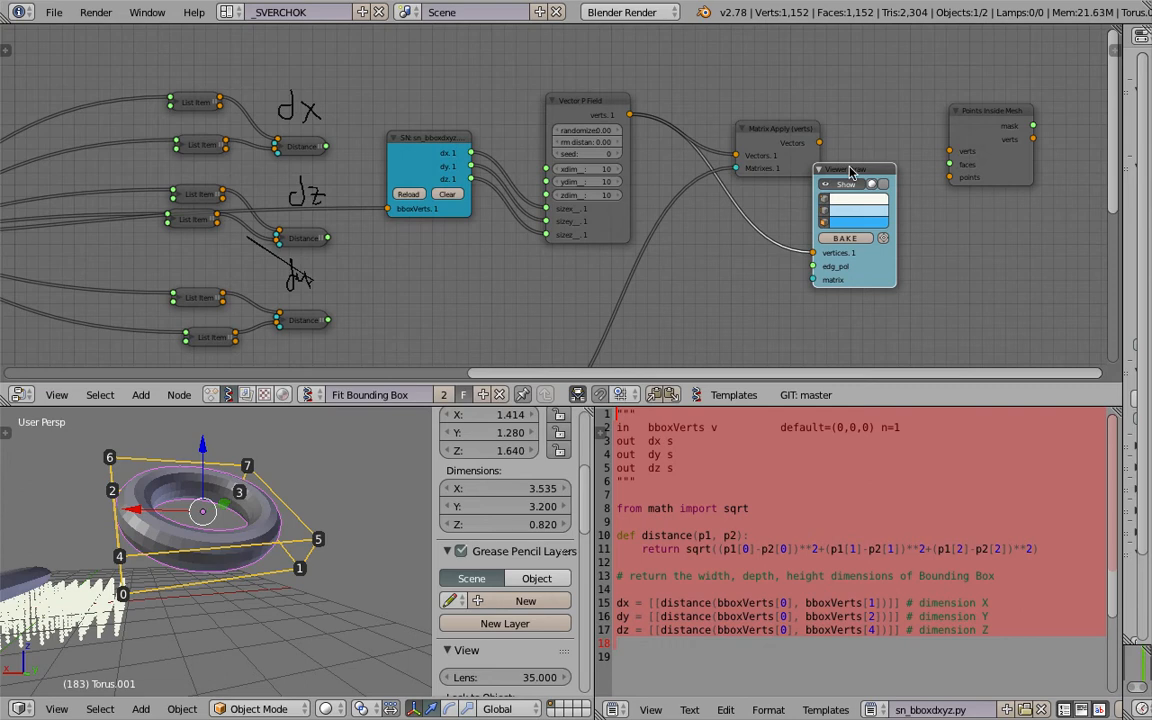
{"action": "left_click_drag", "start_coordinate": [786, 128], "coordinate": [766, 114]}
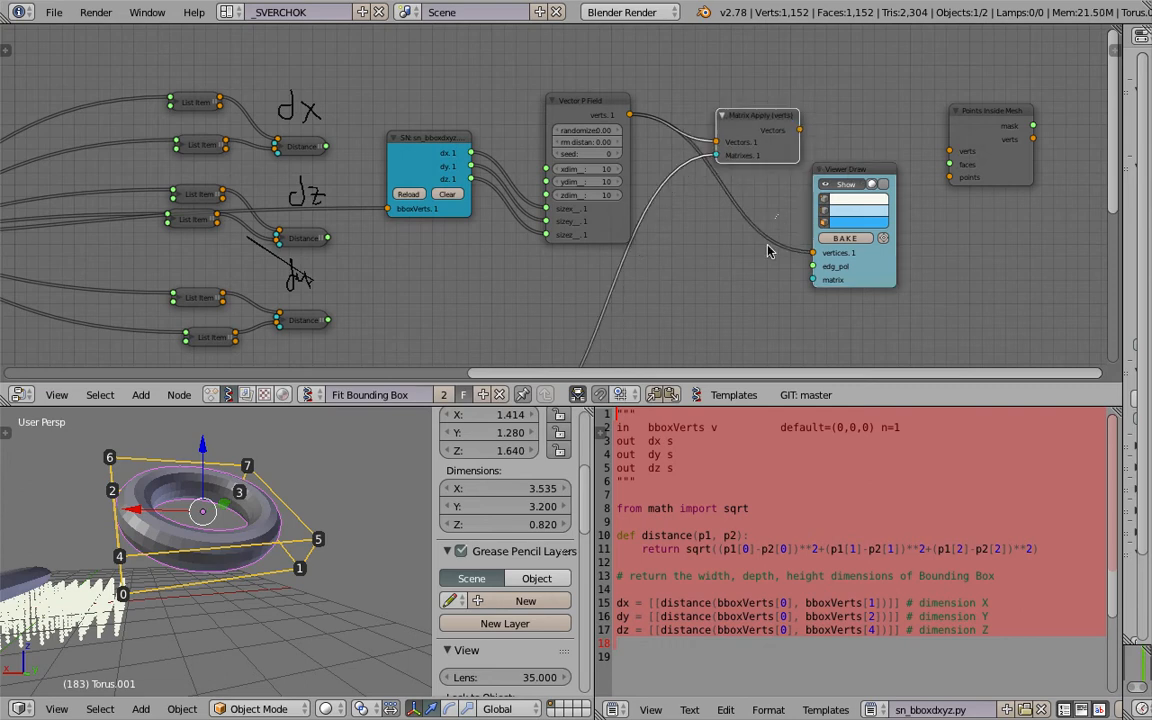
Replace the direct Vector P Field link to Viewer Draw with one from the Matrix Apply (verts) Vectors output to vertices.
{"action": "left_click_drag", "start_coordinate": [767, 246], "coordinate": [763, 257], "text": "ctrl"}
{"action": "left_click_drag", "start_coordinate": [775, 123], "coordinate": [754, 151]}
{"action": "left_click_drag", "start_coordinate": [778, 156], "coordinate": [781, 155]}
{"action": "left_click_drag", "start_coordinate": [818, 256], "coordinate": [814, 253]}
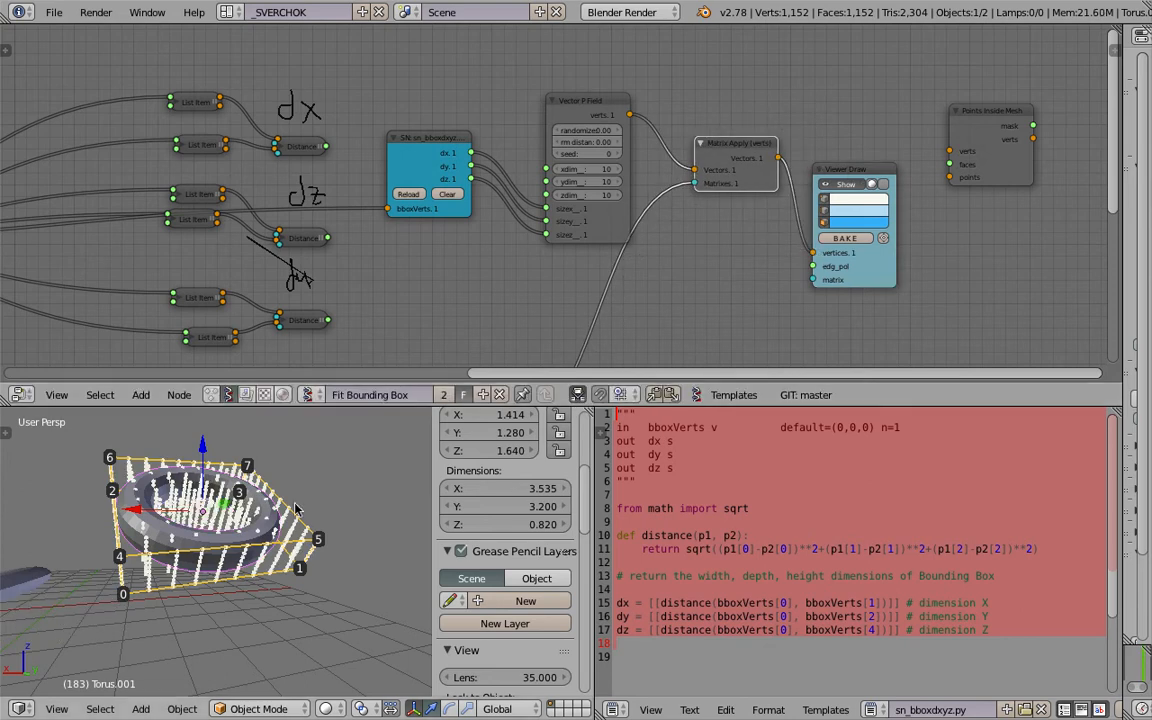
Lower the Viewer Draw node and connect the Matrix Apply (verts) Vectors output to the points input of Points Inside Mesh.
{"action": "left_click_drag", "start_coordinate": [831, 170], "coordinate": [834, 211]}
{"action": "mouse_move", "coordinate": [780, 157]}
{"action": "left_mouse_down"}
{"action": "mouse_move", "coordinate": [827, 88]}
{"action": "mouse_move", "coordinate": [855, 147]}
{"action": "mouse_move", "coordinate": [953, 179]}
{"action": "left_mouse_up"}
{"action": "key", "text": "Home"}
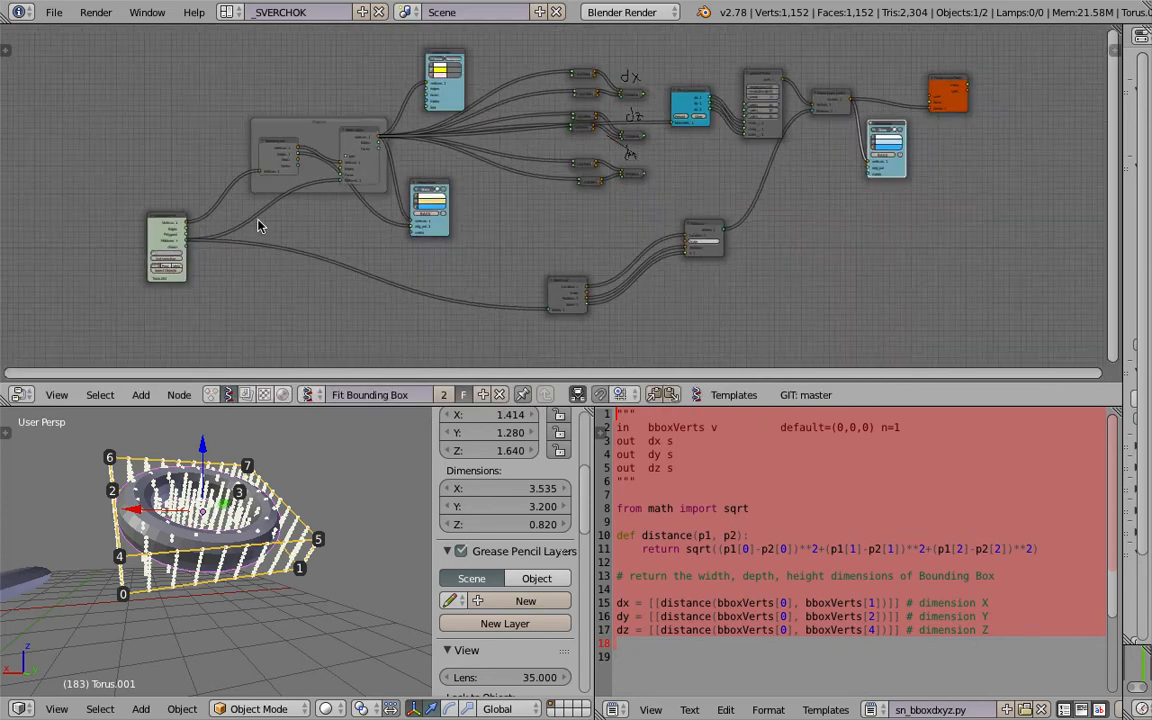
Bring the objects input node beside Points Inside Mesh and connect its Vertices and Polygons outputs to the verts and faces inputs.
{"action": "left_click_drag", "start_coordinate": [168, 217], "coordinate": [855, 41]}
{"action": "middle_click_drag", "start_coordinate": [920, 45], "coordinate": [610, 88]}
{"action": "scroll", "coordinate": [546, 275], "scroll_direction": "up", "scroll_amount": 9}
{"action": "scroll", "coordinate": [600, 88], "scroll_direction": "up", "scroll_amount": 6}
{"action": "scroll", "coordinate": [467, 60], "scroll_direction": "down", "scroll_amount": 1}
{"action": "middle_click_drag", "start_coordinate": [467, 77], "coordinate": [469, 100]}
{"action": "left_click_drag", "start_coordinate": [469, 79], "coordinate": [636, 227]}
{"action": "left_click_drag", "start_coordinate": [470, 116], "coordinate": [636, 244]}
{"action": "scroll", "coordinate": [620, 236], "scroll_direction": "down", "scroll_amount": 8}
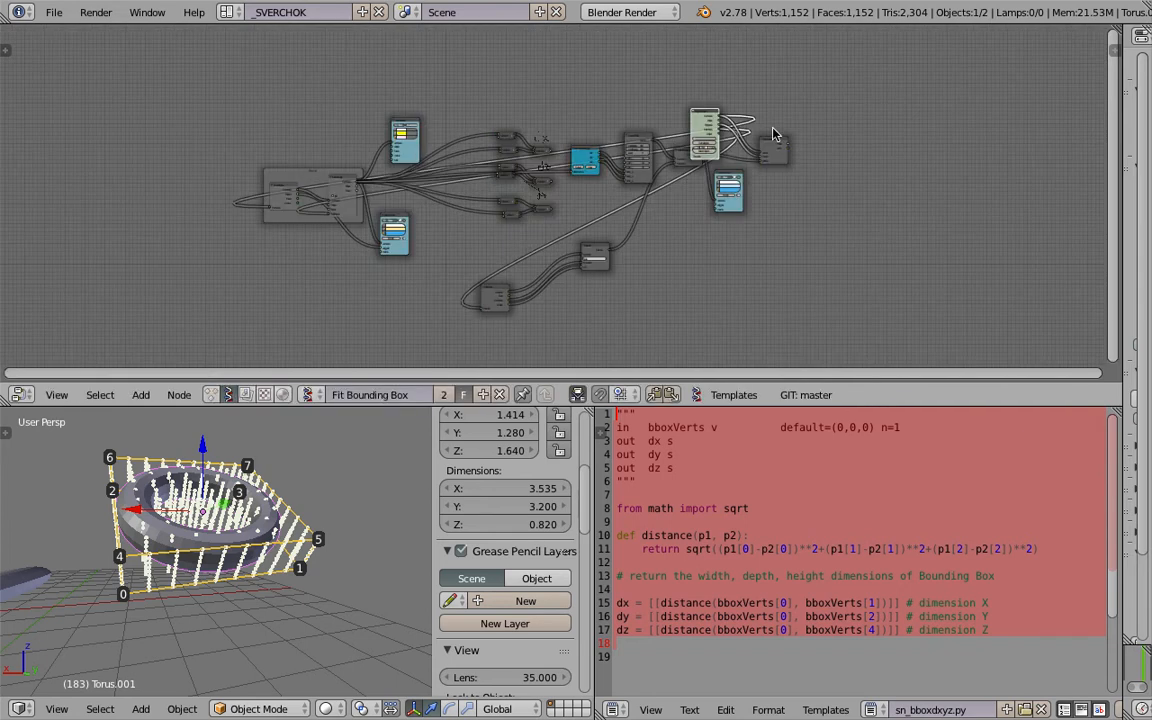
Move the objects input node back to the start of the node tree, before the bounding box frame.
{"action": "left_click_drag", "start_coordinate": [702, 114], "coordinate": [199, 204]}
{"action": "scroll", "coordinate": [536, 152], "scroll_direction": "up", "scroll_amount": 3}
{"action": "middle_click_drag", "start_coordinate": [536, 152], "coordinate": [198, 148]}
Save the Blender file.
{"action": "left_click", "coordinate": [54, 13]}
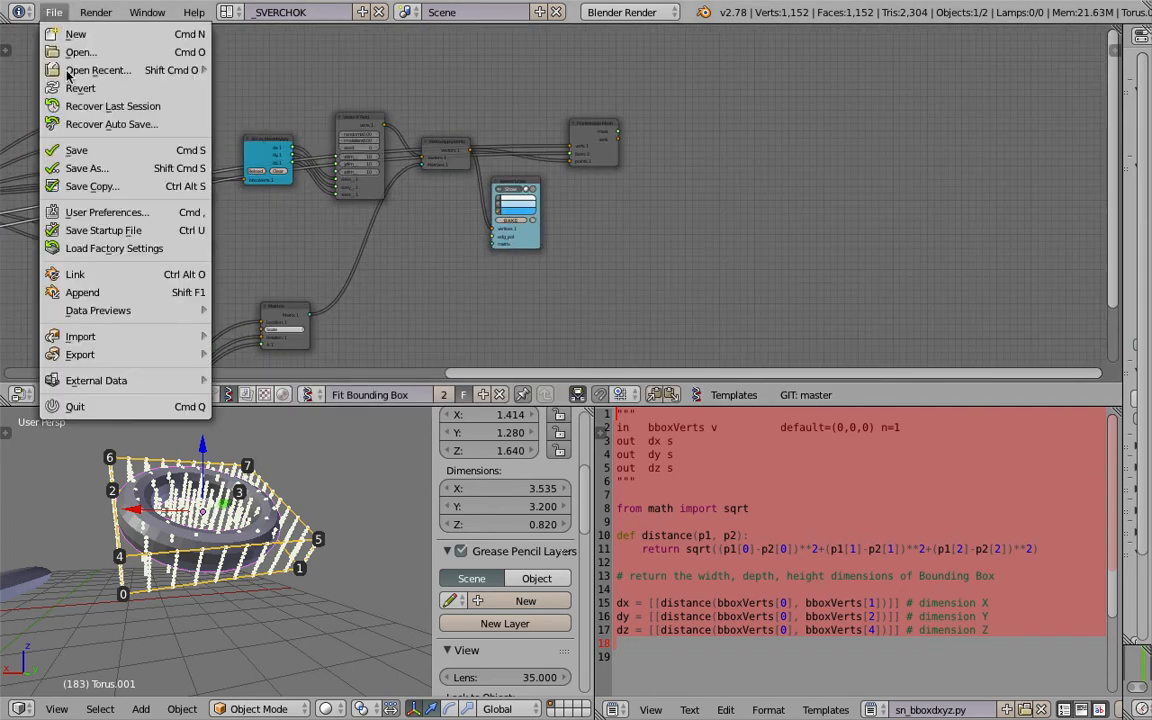
{"action": "left_click", "coordinate": [88, 156]}
{"action": "left_click", "coordinate": [1020, 80]}
{"action": "left_click", "coordinate": [1020, 80]}
{"action": "left_click", "coordinate": [1020, 80]}
{"action": "left_click", "coordinate": [1057, 64]}
Turn off display of the point-grid Viewer Draw node and place a duplicate of it beside Points Inside Mesh.
{"action": "middle_click_drag", "start_coordinate": [650, 175], "coordinate": [599, 239]}
{"action": "scroll", "coordinate": [595, 241], "scroll_direction": "up", "scroll_amount": 6}
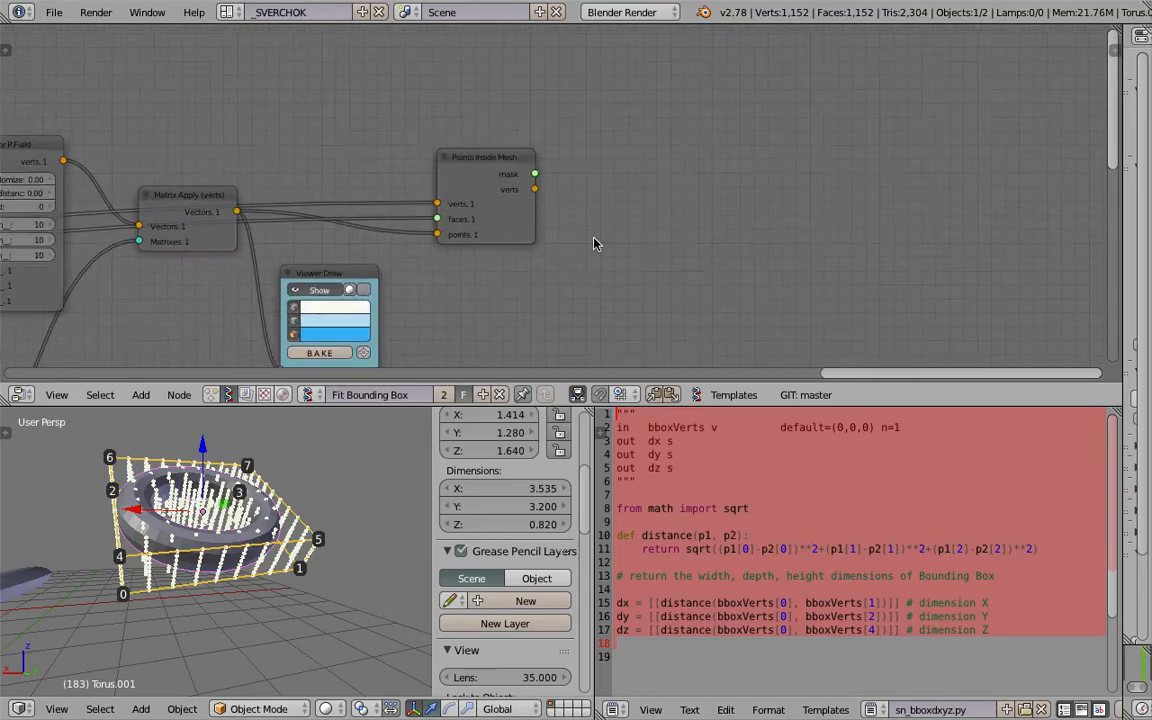
{"action": "left_click_drag", "start_coordinate": [525, 178], "coordinate": [526, 166]}
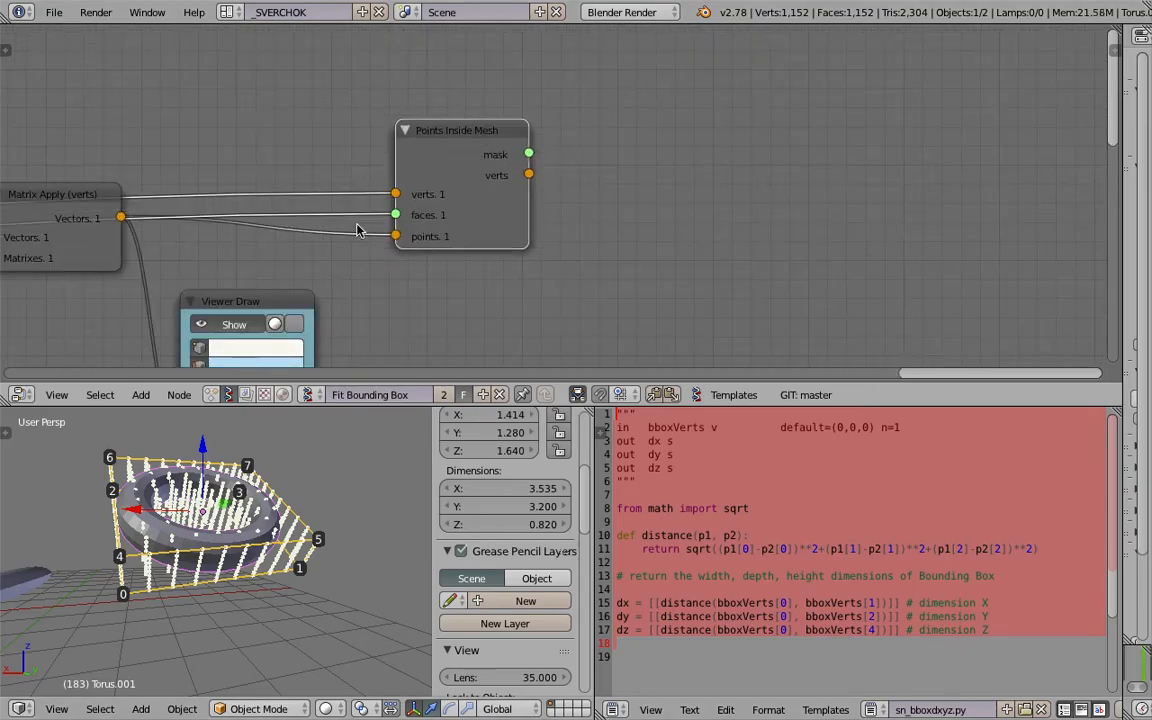
{"action": "left_click", "coordinate": [235, 322]}
{"action": "key", "text": "shift+d"}
{"action": "left_click", "coordinate": [646, 151]}
Connect the verts output of Points Inside Mesh to the duplicated Viewer Draw's vertices input and turn its display on.
{"action": "mouse_move", "coordinate": [529, 154]}
{"action": "left_mouse_down"}
{"action": "mouse_move", "coordinate": [587, 284]}
{"action": "mouse_move", "coordinate": [541, 207]}
{"action": "mouse_move", "coordinate": [588, 284]}
{"action": "left_mouse_up"}
{"action": "left_click_drag", "start_coordinate": [668, 302], "coordinate": [698, 287]}
{"action": "left_click", "coordinate": [647, 160]}
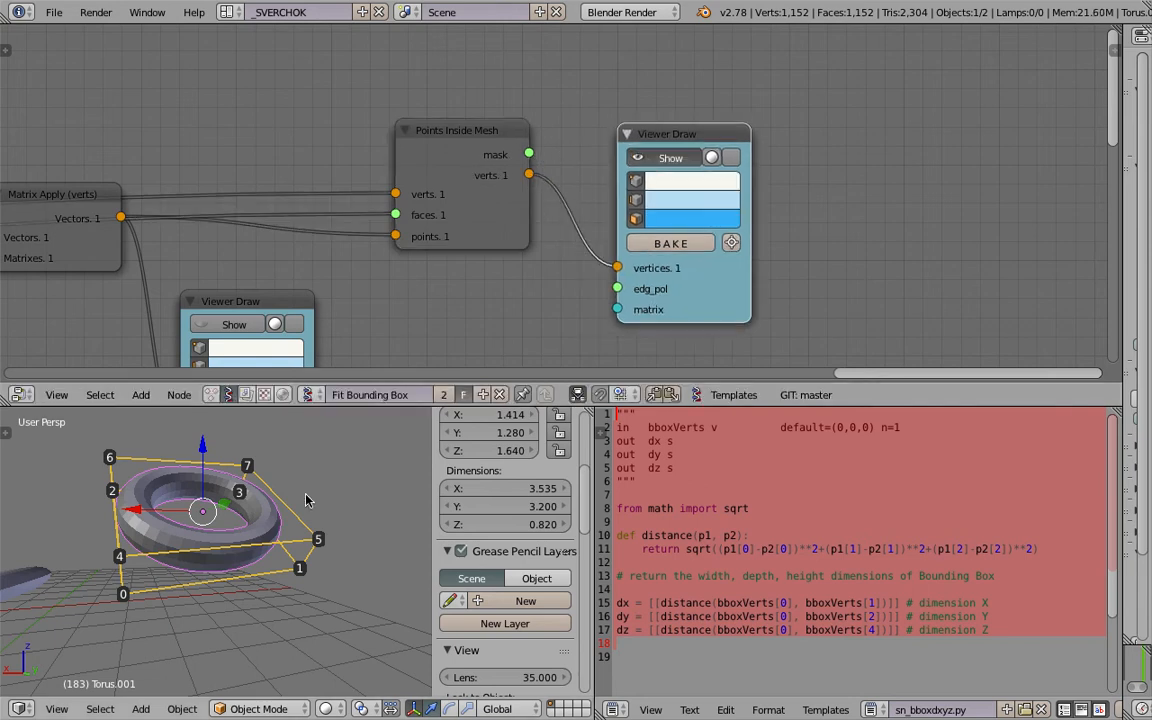
Switch the 3D viewport to wireframe shading, try moving the selected torus, and undo the move.
{"action": "middle_click_drag", "start_coordinate": [265, 590], "coordinate": [280, 560]}
{"action": "scroll", "coordinate": [850, 560], "scroll_direction": "down", "scroll_amount": 1}
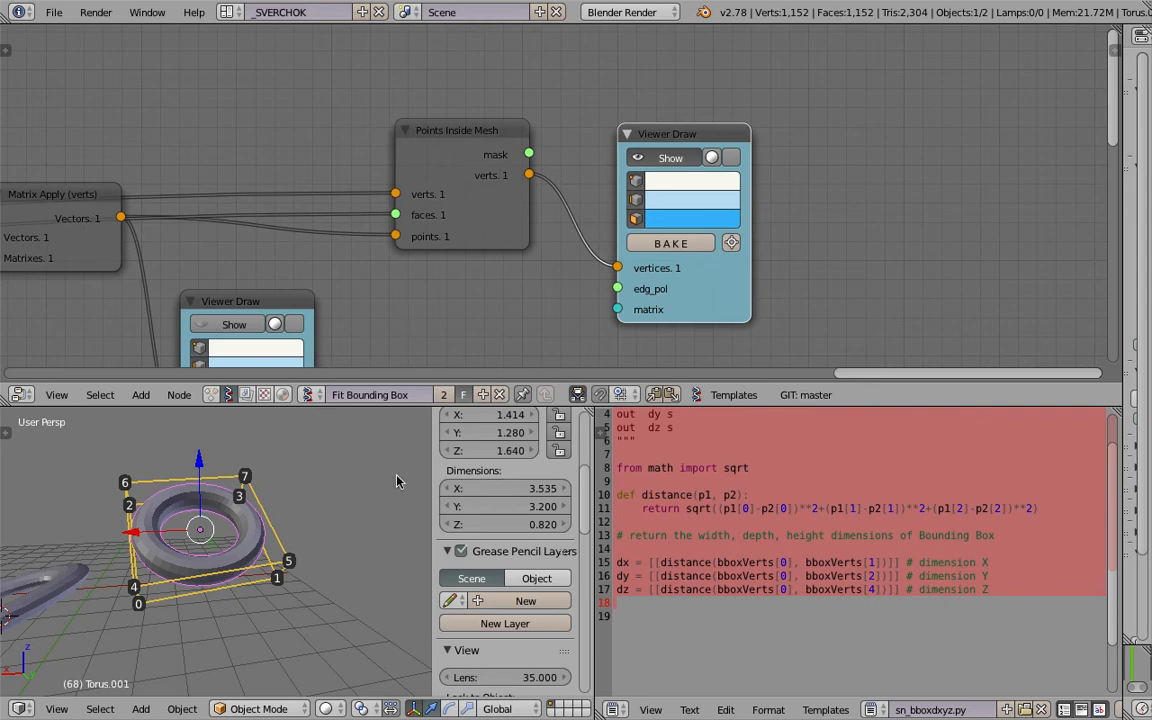
{"action": "scroll", "coordinate": [396, 482], "scroll_direction": "down", "scroll_amount": 4}
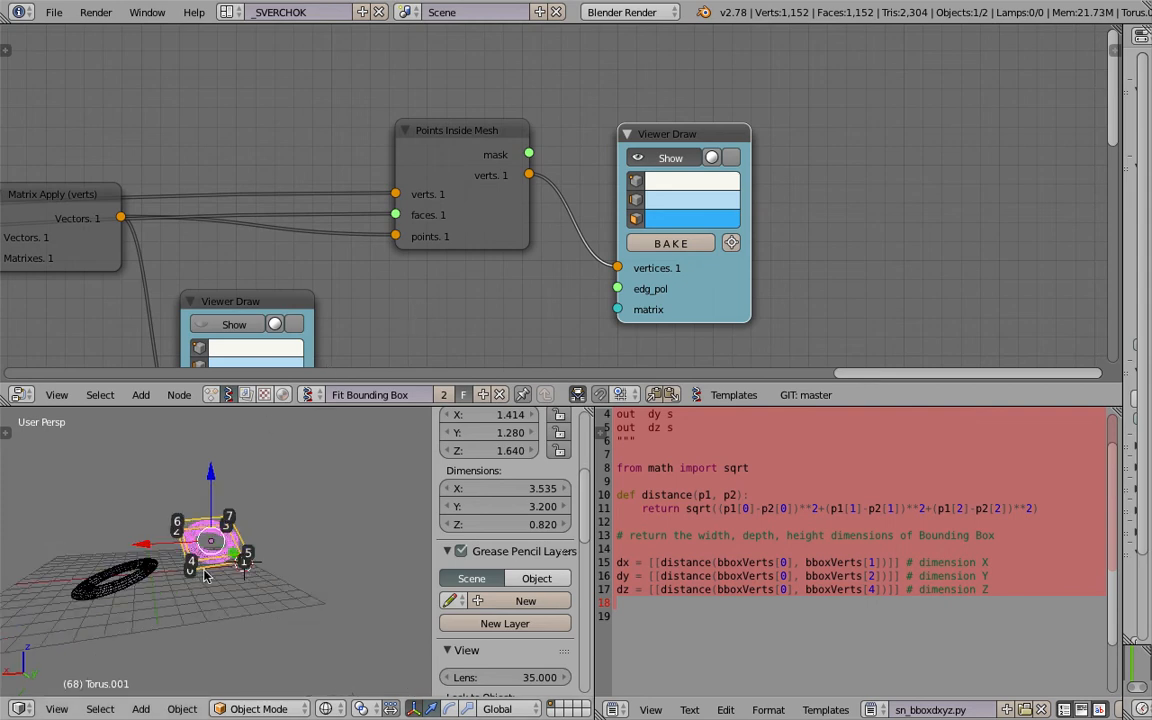
{"action": "key", "text": "ctrl+z"}
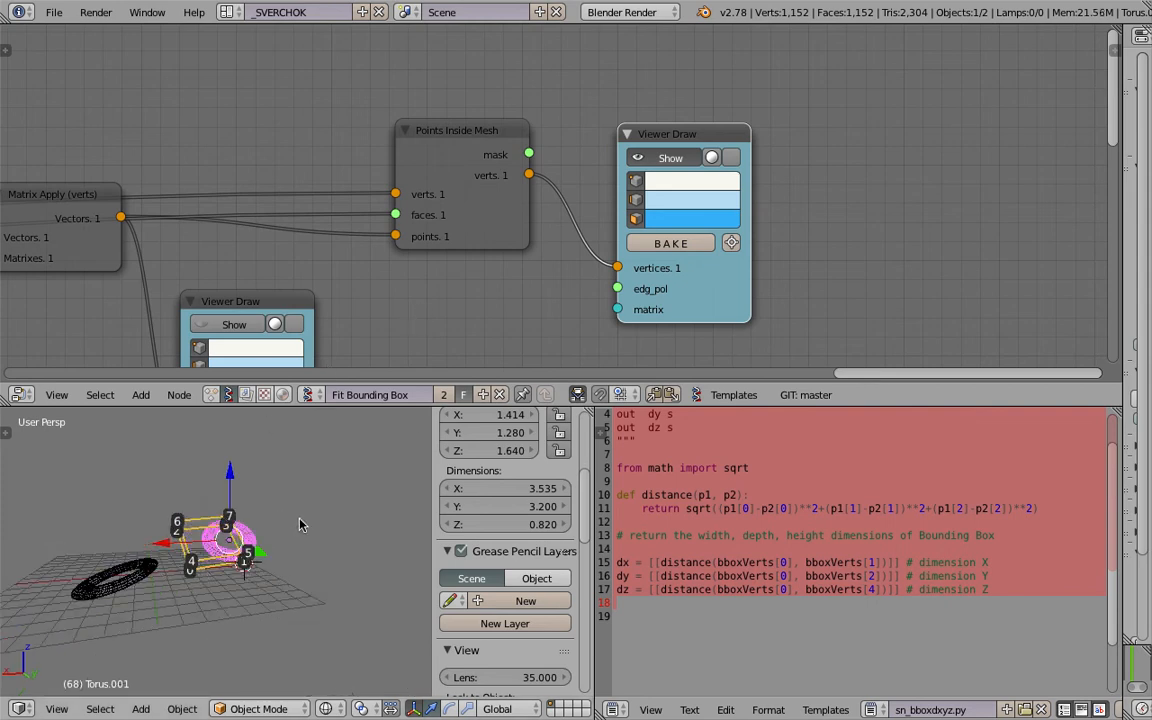
{"action": "scroll", "coordinate": [282, 521], "scroll_direction": "up", "scroll_amount": 1}
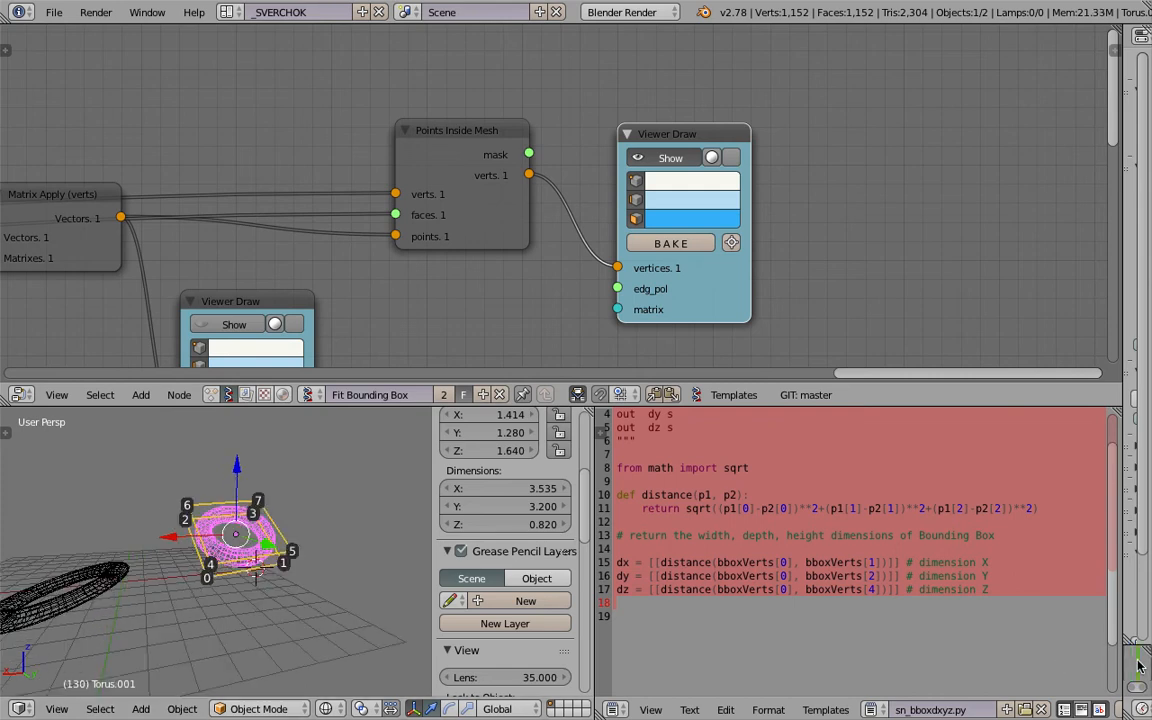
Try to change the xdim, ydim and zdim values of the Vector P Field node together.
{"action": "middle_click_drag", "start_coordinate": [602, 256], "coordinate": [573, 236]}
{"action": "left_click_drag", "start_coordinate": [660, 289], "coordinate": [722, 257]}
{"action": "scroll", "coordinate": [600, 213], "scroll_direction": "up", "scroll_amount": 2}
{"action": "middle_click_drag", "start_coordinate": [499, 202], "coordinate": [543, 217]}
{"action": "left_click_drag", "start_coordinate": [697, 236], "coordinate": [693, 243]}
{"action": "scroll", "coordinate": [475, 273], "scroll_direction": "down", "scroll_amount": 1}
{"action": "middle_click_drag", "start_coordinate": [470, 275], "coordinate": [784, 253]}
{"action": "middle_click_drag", "start_coordinate": [230, 237], "coordinate": [421, 229]}
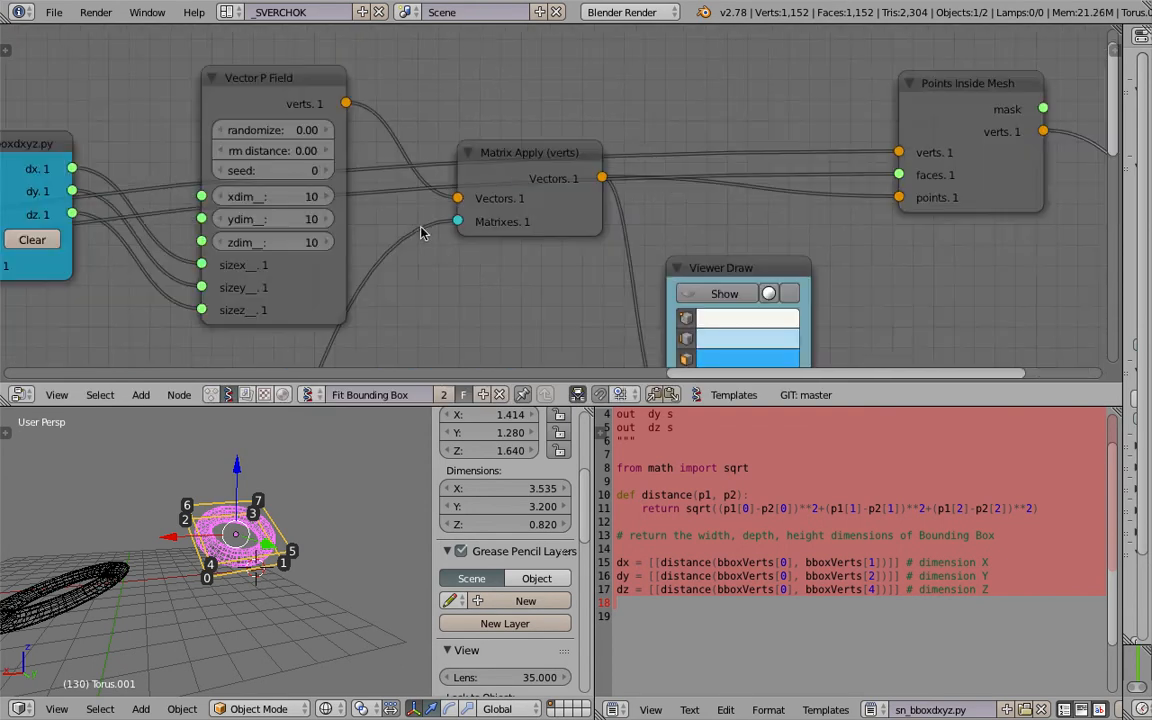
{"action": "left_click_drag", "start_coordinate": [291, 198], "coordinate": [305, 242]}
{"action": "type", "text": "4"}
{"action": "key", "text": "Return"}
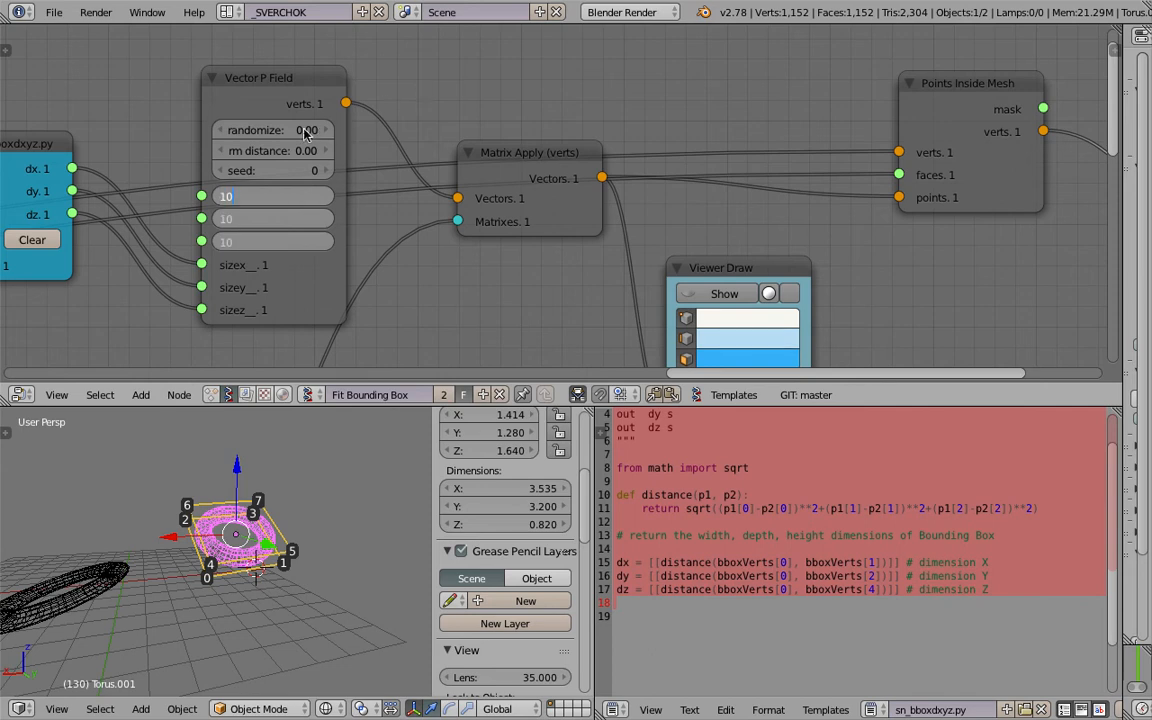
{"action": "key", "text": "Return"}
Set the Vector P Field's randomize to 0.06 and seed to 18, and reposition the Matrix Apply (verts) and Points Inside Mesh nodes.
{"action": "left_click_drag", "start_coordinate": [270, 130], "coordinate": [287, 167]}
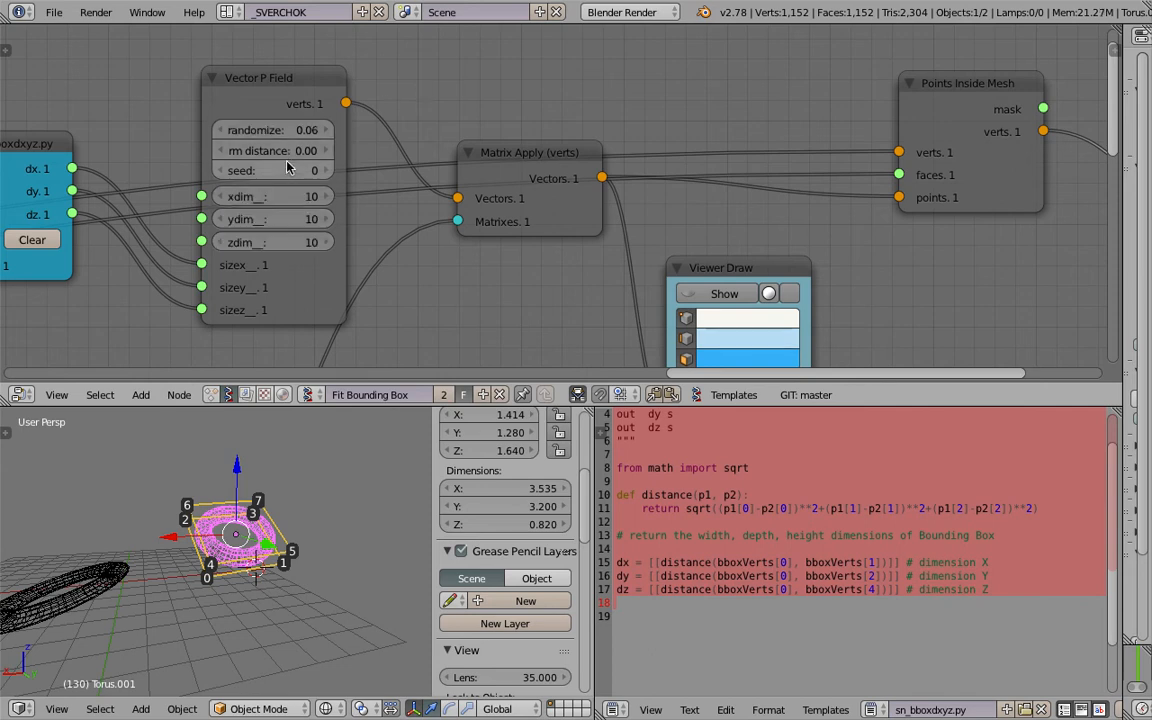
{"action": "left_click_drag", "start_coordinate": [555, 188], "coordinate": [605, 272]}
{"action": "middle_click_drag", "start_coordinate": [699, 231], "coordinate": [629, 243]}
{"action": "scroll", "coordinate": [819, 160], "scroll_direction": "down", "scroll_amount": 4}
{"action": "left_click_drag", "start_coordinate": [819, 160], "coordinate": [831, 138]}
Add a second Matrix Apply (verts) node just below the bounding box frame, next to the objects input node.
{"action": "scroll", "coordinate": [540, 224], "scroll_direction": "down", "scroll_amount": 2}
{"action": "scroll", "coordinate": [540, 224], "scroll_direction": "down", "scroll_amount": 4}
{"action": "middle_click_drag", "start_coordinate": [289, 241], "coordinate": [501, 175]}
{"action": "scroll", "coordinate": [501, 175], "scroll_direction": "down", "scroll_amount": 3}
{"action": "middle_click_drag", "start_coordinate": [286, 207], "coordinate": [441, 179]}
{"action": "middle_click_drag", "start_coordinate": [224, 229], "coordinate": [432, 243]}
{"action": "scroll", "coordinate": [432, 243], "scroll_direction": "up", "scroll_amount": 2}
{"action": "scroll", "coordinate": [432, 243], "scroll_direction": "up", "scroll_amount": 2}
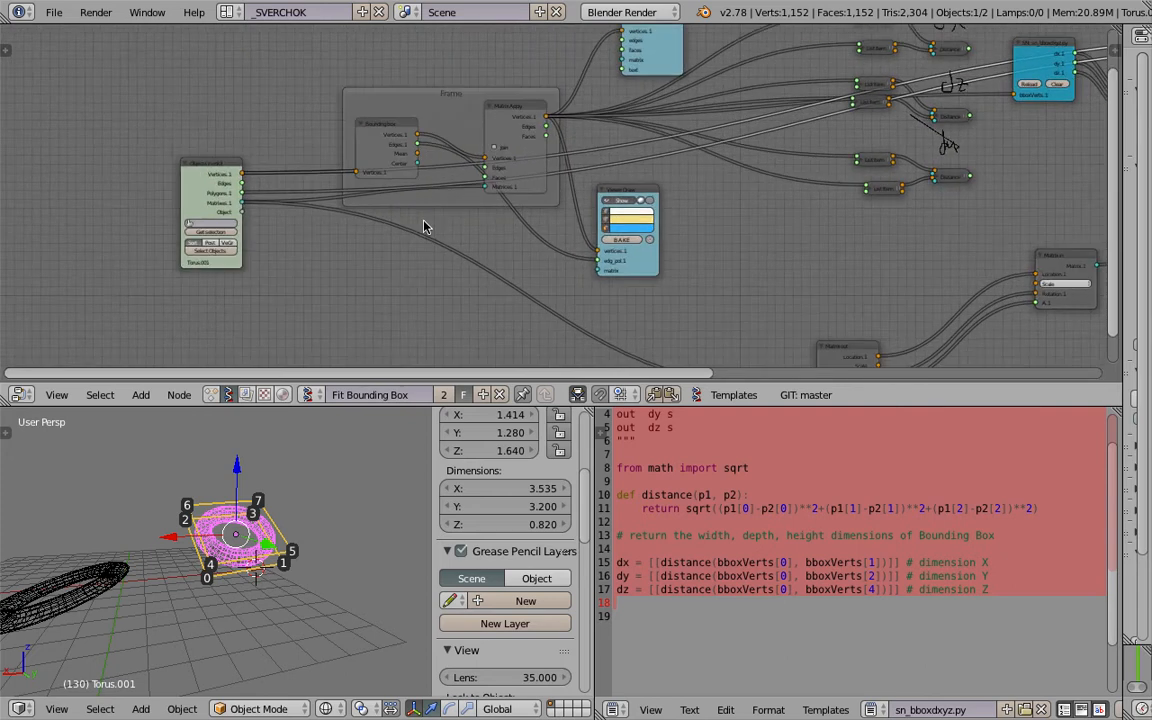
{"action": "key", "text": "shift+a"}
{"action": "left_click", "coordinate": [366, 293]}
{"action": "type", "text": "appl"}
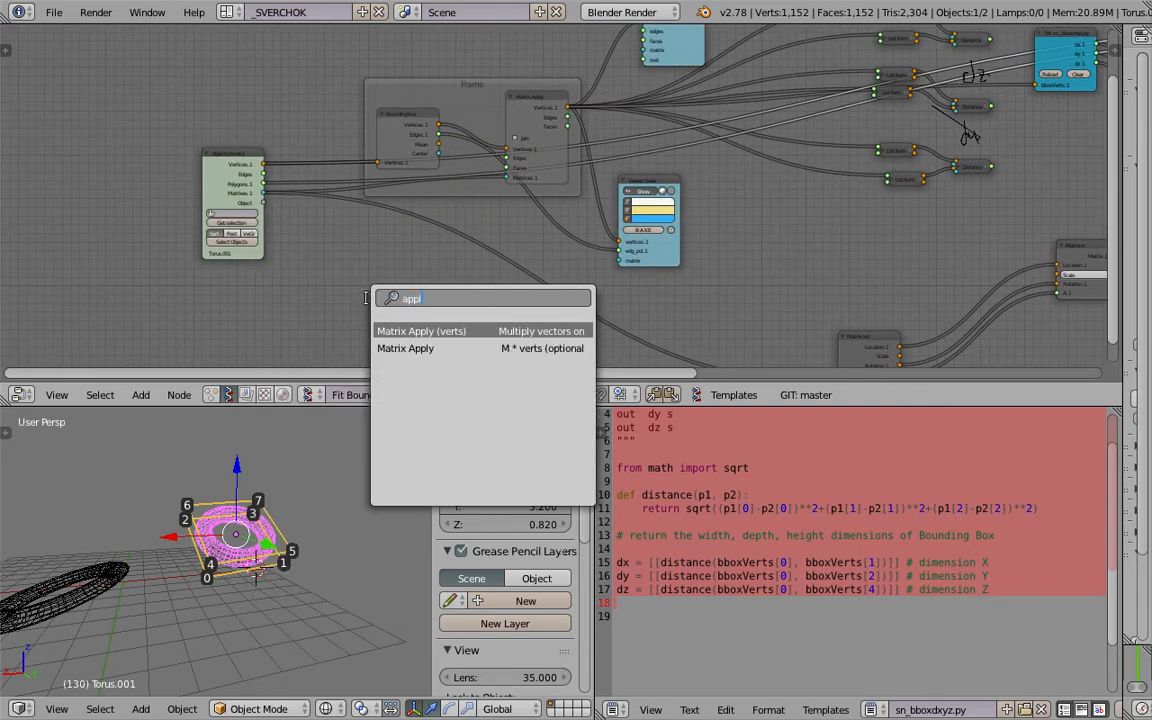
{"action": "key", "text": "Return"}
{"action": "left_click", "coordinate": [303, 242]}
Connect the objects input node's Vertices and Matrixes outputs to the new Matrix Apply node's Vectors and Matrixes inputs.
{"action": "left_click_drag", "start_coordinate": [263, 163], "coordinate": [303, 260]}
{"action": "left_click_drag", "start_coordinate": [264, 193], "coordinate": [265, 197]}
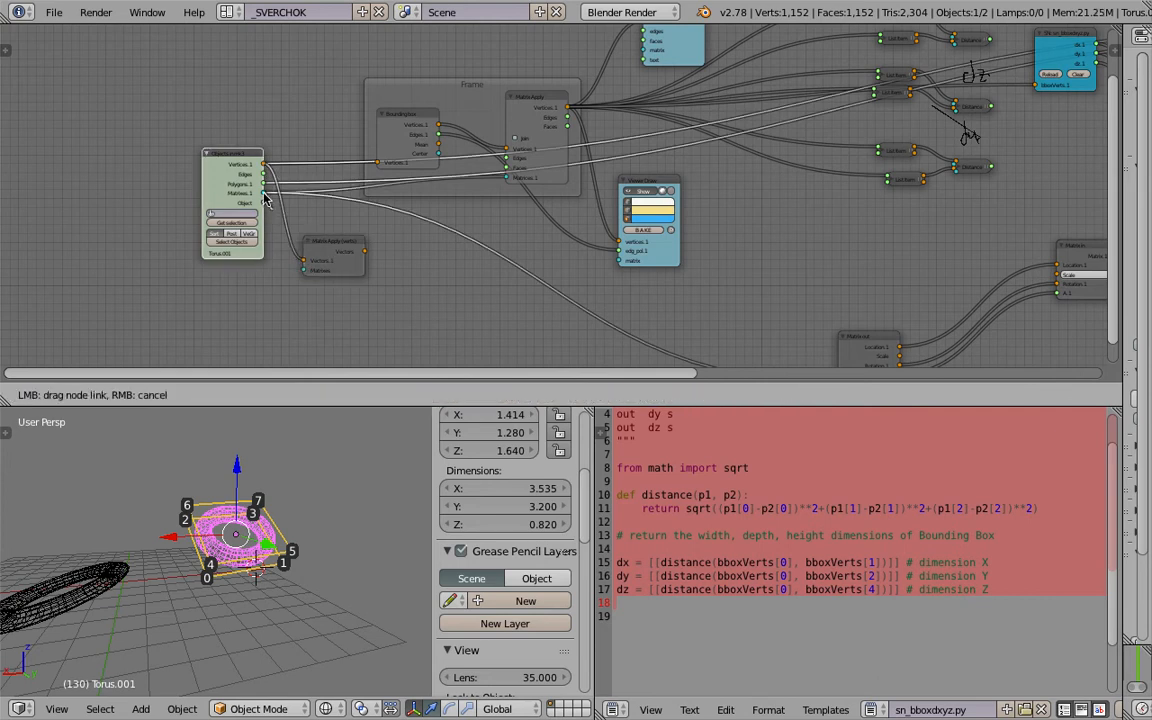
{"action": "left_click_drag", "start_coordinate": [446, 260], "coordinate": [303, 270]}
Move the new Matrix Apply (verts) node across the tree to just above the Points Inside Mesh node.
{"action": "key", "text": "Home"}
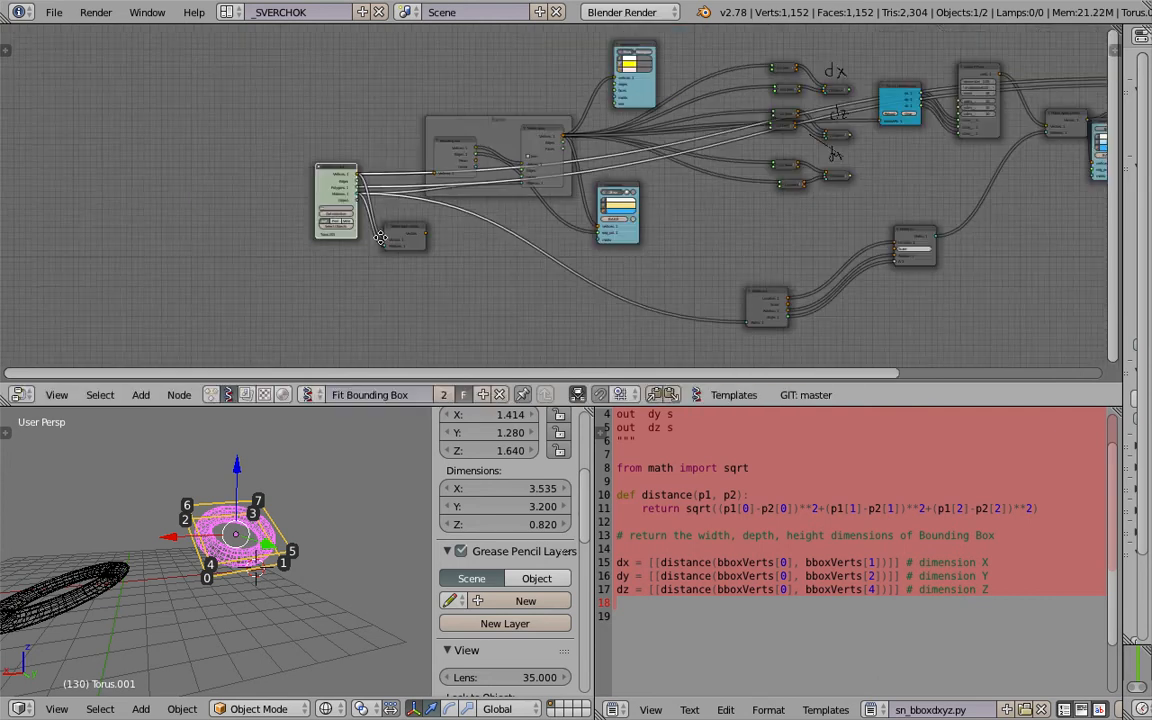
{"action": "key", "text": "g"}
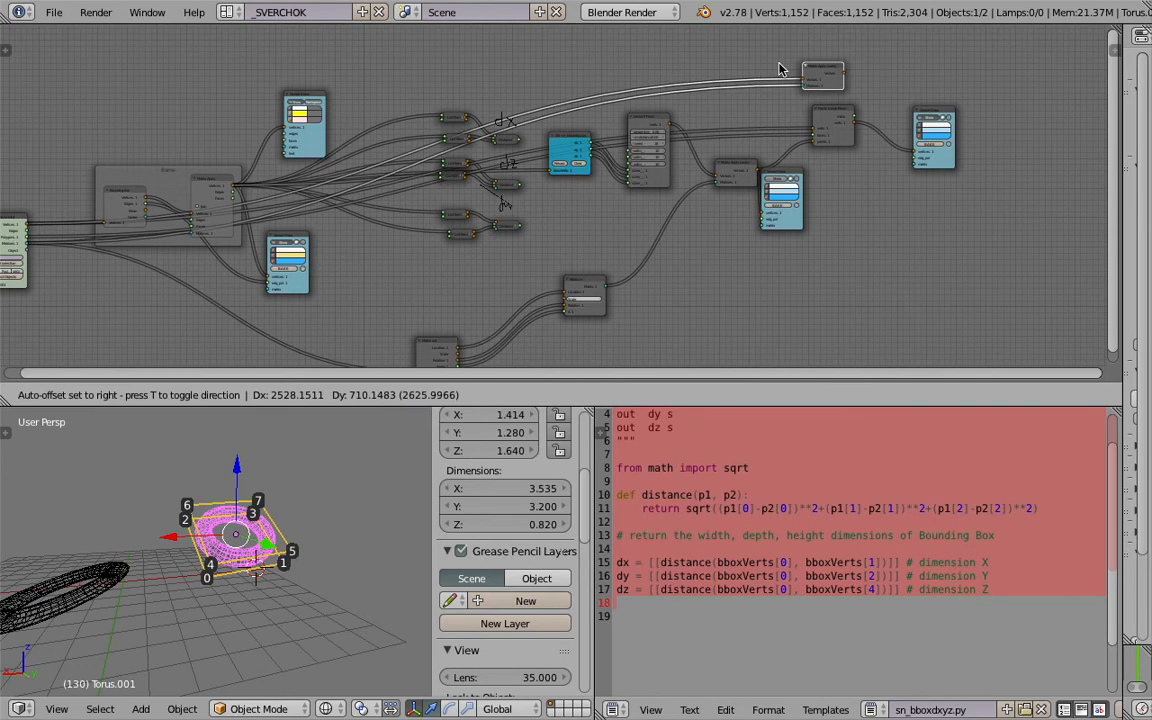
{"action": "left_click", "coordinate": [768, 83]}
Replace the verts input link of Points Inside Mesh with the new Matrix Apply (verts) node's Vectors output and inspect the torus up close.
{"action": "scroll", "coordinate": [750, 90], "scroll_direction": "up", "scroll_amount": 4}
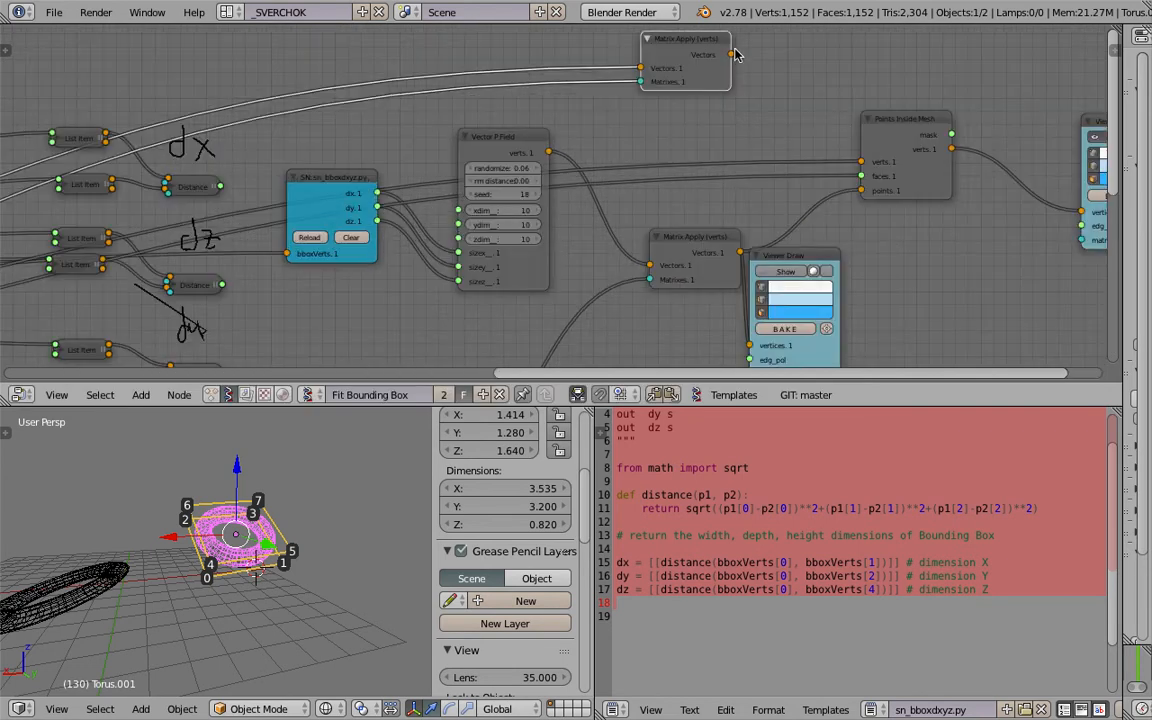
{"action": "left_click_drag", "start_coordinate": [733, 54], "coordinate": [758, 58]}
{"action": "left_click_drag", "start_coordinate": [860, 160], "coordinate": [860, 162]}
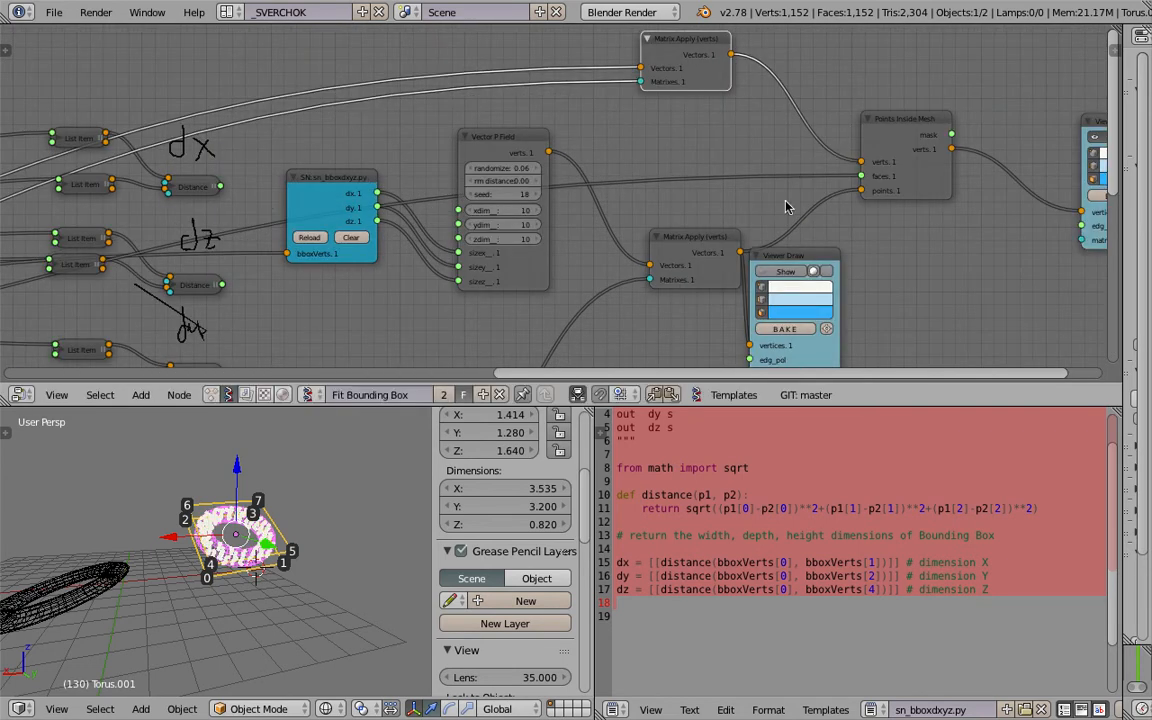
{"action": "scroll", "coordinate": [276, 529], "scroll_direction": "up", "scroll_amount": 7}
{"action": "scroll", "coordinate": [296, 506], "scroll_direction": "down", "scroll_amount": 4}
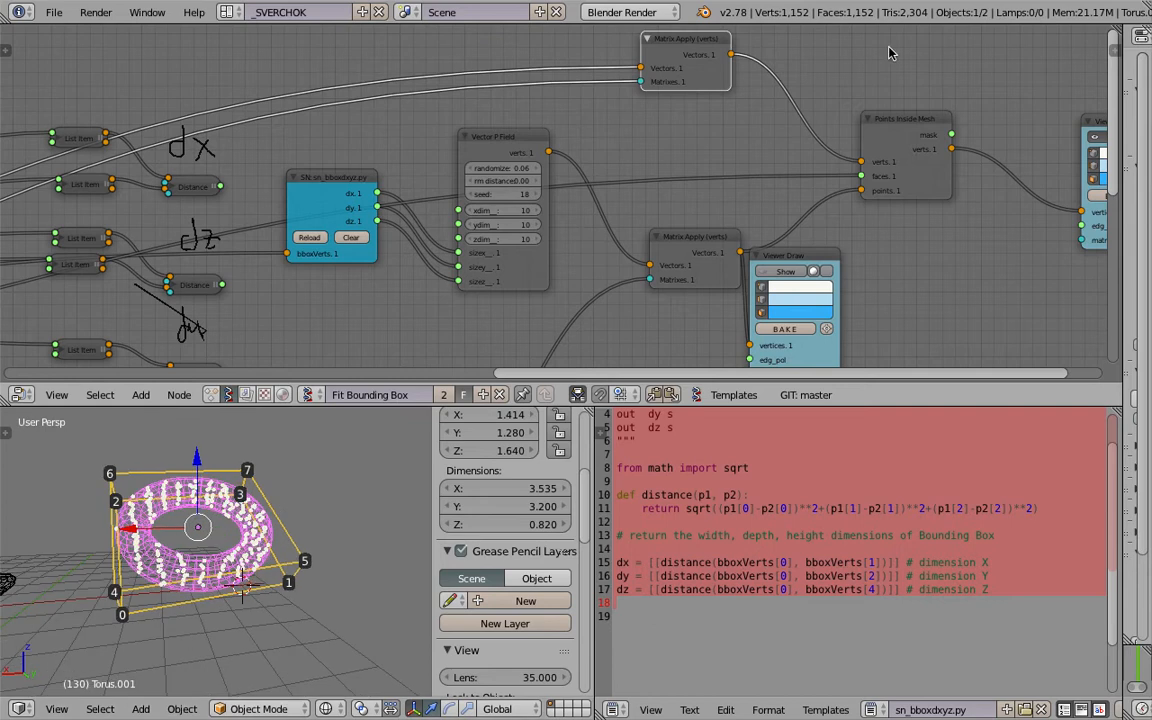
{"action": "scroll", "coordinate": [505, 160], "scroll_direction": "up", "scroll_amount": 10, "text": "ctrl"}
{"action": "scroll", "coordinate": [505, 155], "scroll_direction": "down", "scroll_amount": 8, "text": "ctrl"}
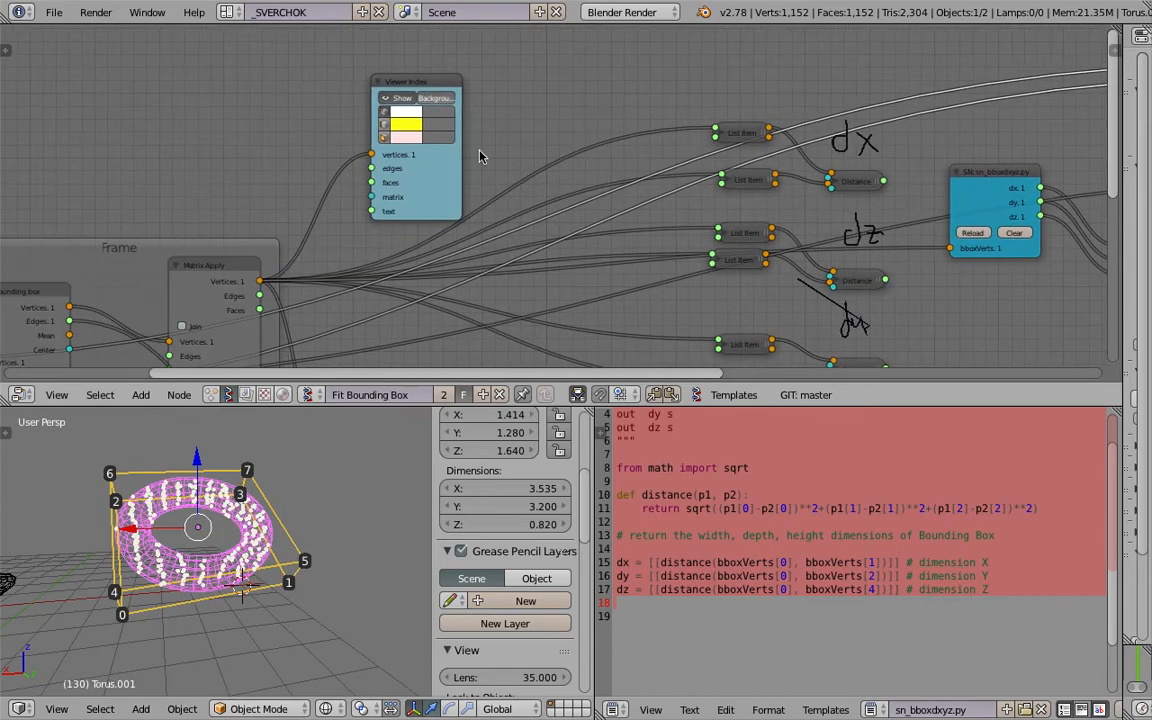
{"action": "scroll", "coordinate": [505, 155], "scroll_direction": "up", "scroll_amount": 2}
{"action": "scroll", "coordinate": [423, 162], "scroll_direction": "down", "scroll_amount": 3, "text": "ctrl"}
{"action": "scroll", "coordinate": [423, 162], "scroll_direction": "up", "scroll_amount": 2}
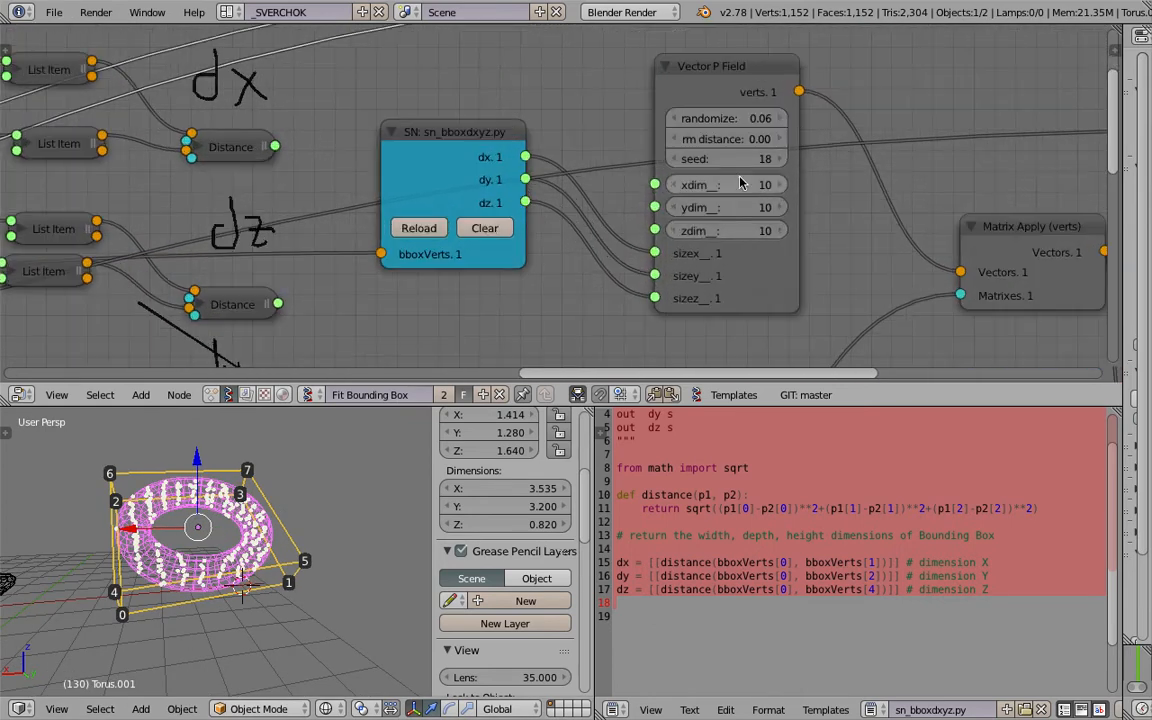
Try a randomize value of 0.42 on the Vector P Field node.
{"action": "mouse_move", "coordinate": [760, 118]}
{"action": "left_mouse_down"}
{"action": "mouse_move", "coordinate": [728, 118]}
{"action": "mouse_move", "coordinate": [799, 118]}
{"action": "mouse_move", "coordinate": [728, 118]}
{"action": "mouse_move", "coordinate": [756, 118]}
{"action": "left_mouse_up"}
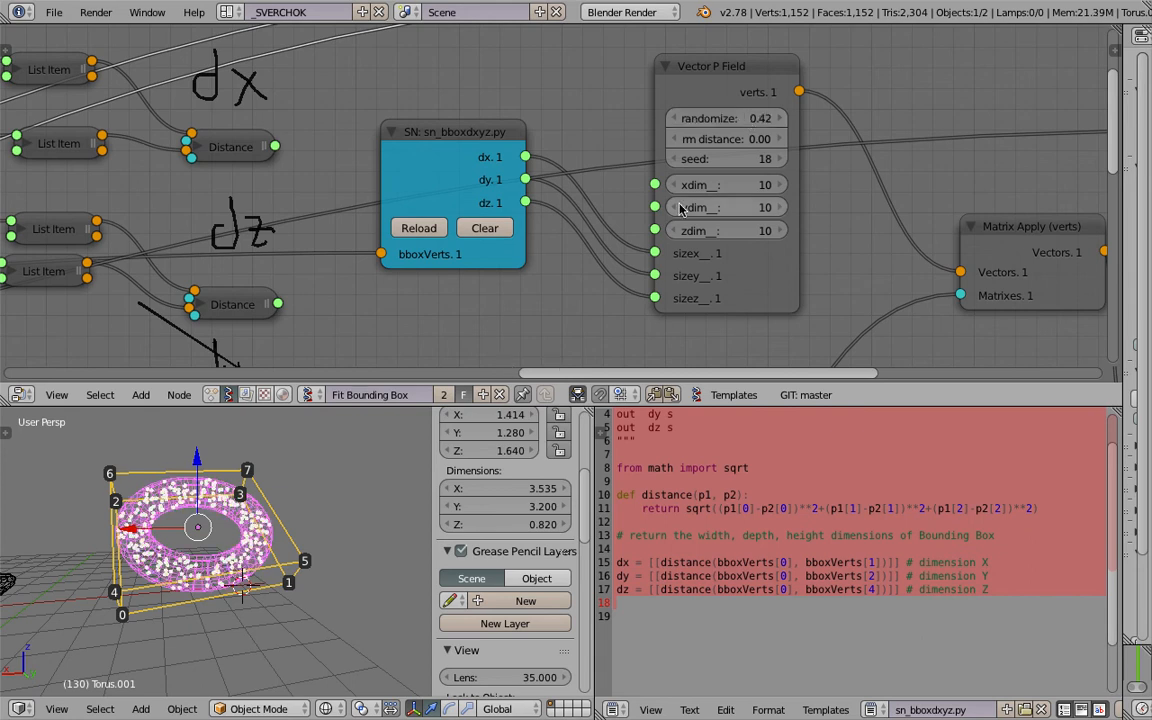
{"action": "mouse_move", "coordinate": [1090, 330]}
{"action": "middle_mouse_down"}
{"action": "mouse_move", "coordinate": [722, 310]}
{"action": "mouse_move", "coordinate": [342, 190]}
{"action": "middle_mouse_up"}
Move the Viewer Draw node away from Points Inside Mesh and add a Box node between the two.
{"action": "left_click_drag", "start_coordinate": [575, 266], "coordinate": [709, 266]}
{"action": "scroll", "coordinate": [614, 247], "scroll_direction": "down", "scroll_amount": 3, "text": "shift"}
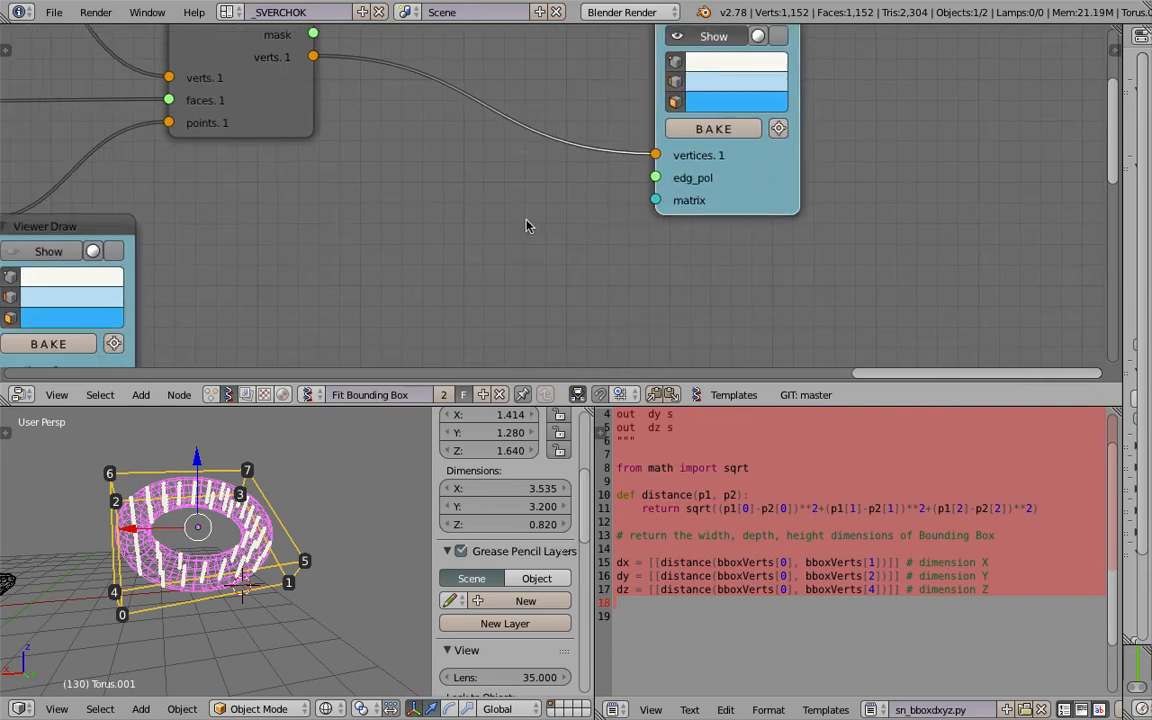
{"action": "key", "text": "alt+space"}
{"action": "type", "text": "matri"}
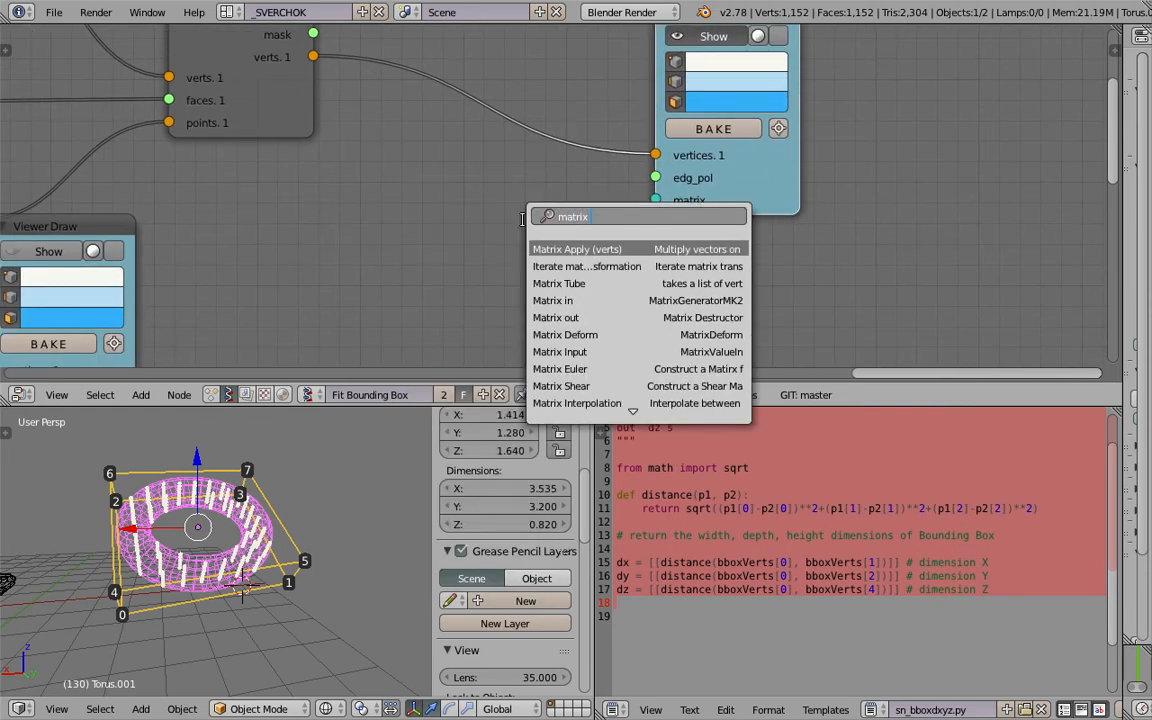
{"action": "type", "text": "x"}
{"action": "key", "text": "ctrl+a"}
{"action": "type", "text": "box"}
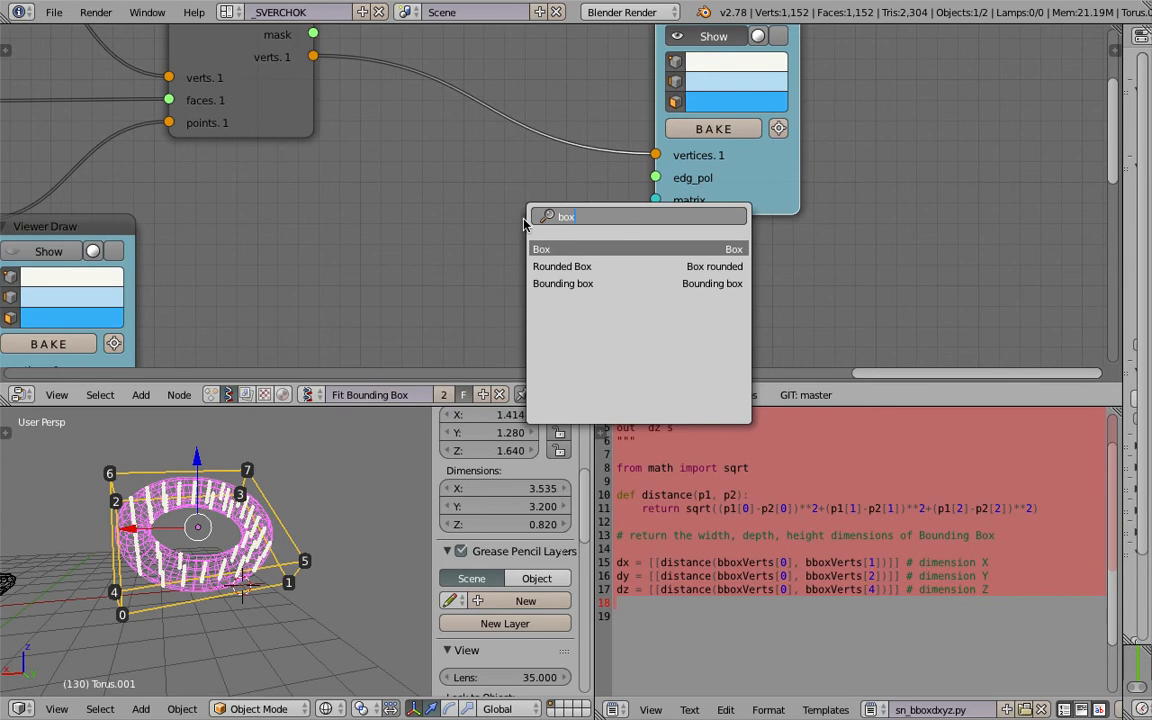
{"action": "key", "text": "Return"}
{"action": "left_click", "coordinate": [430, 172]}
Connect the Box node's Vers and Pols to Viewer Draw's vertices and edg_pol inputs, and Points Inside Mesh's mask to its matrix input.
{"action": "scroll", "coordinate": [543, 192], "scroll_direction": "down", "scroll_amount": 1}
{"action": "mouse_move", "coordinate": [516, 185]}
{"action": "left_mouse_down"}
{"action": "mouse_move", "coordinate": [461, 181]}
{"action": "mouse_move", "coordinate": [520, 191]}
{"action": "left_mouse_up"}
{"action": "left_click_drag", "start_coordinate": [643, 165], "coordinate": [641, 161]}
{"action": "left_click_drag", "start_coordinate": [509, 232], "coordinate": [641, 181]}
{"action": "left_click_drag", "start_coordinate": [348, 57], "coordinate": [641, 199]}
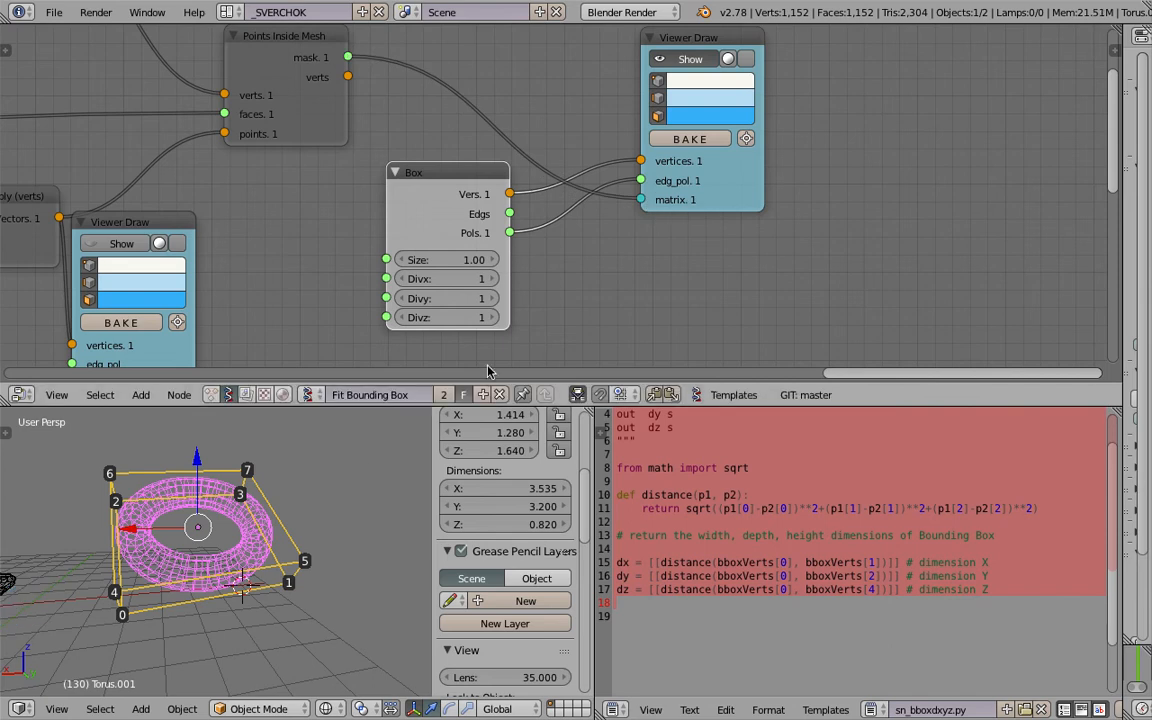
Set the Box node's size to 0.20.
{"action": "middle_click_drag", "start_coordinate": [212, 520], "coordinate": [255, 525]}
{"action": "middle_click_drag", "start_coordinate": [325, 478], "coordinate": [279, 502]}
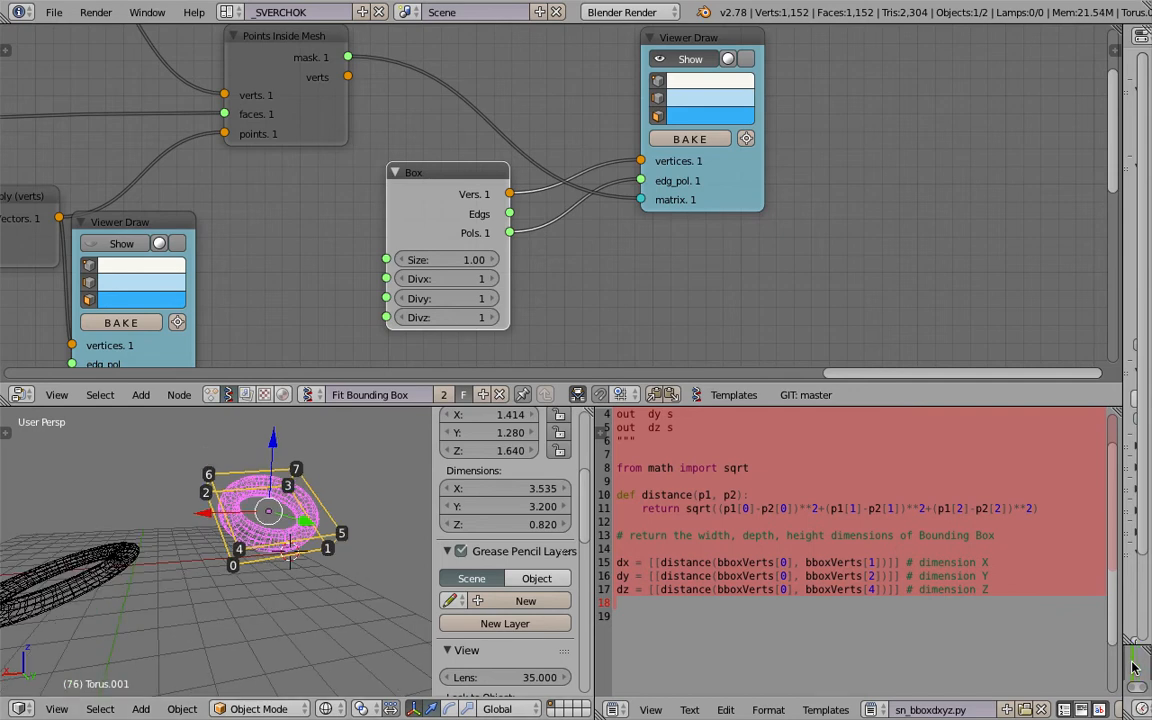
{"action": "middle_click_drag", "start_coordinate": [644, 109], "coordinate": [706, 174]}
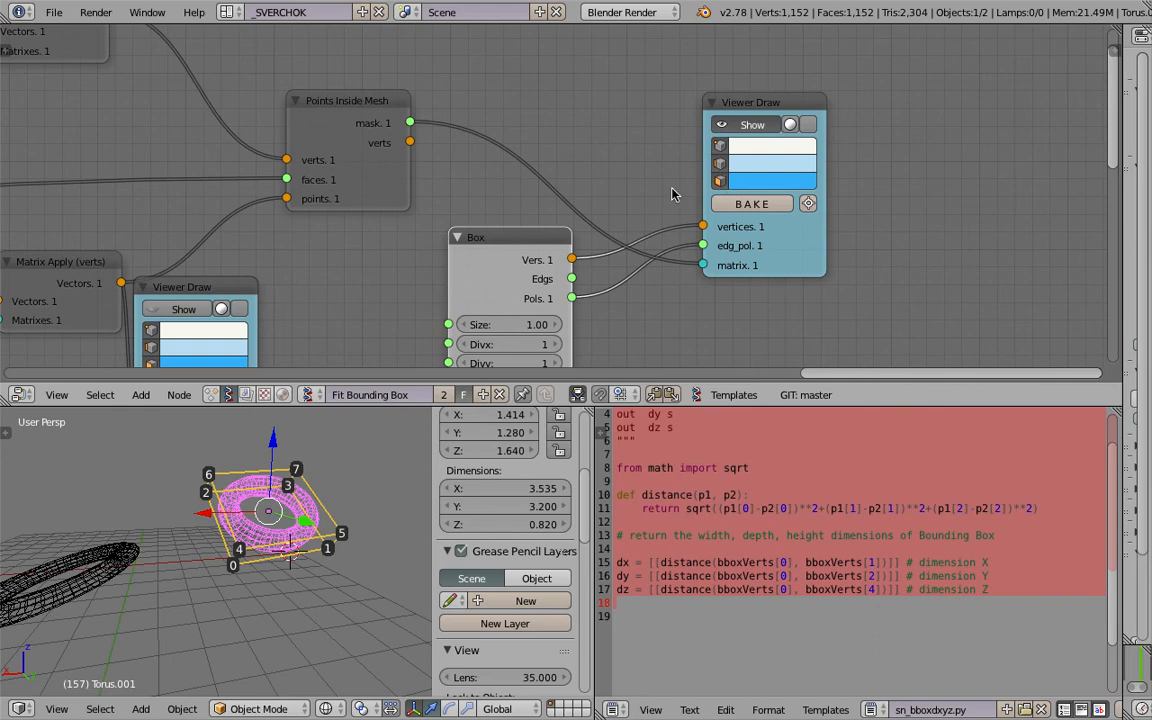
{"action": "scroll", "coordinate": [600, 185], "scroll_direction": "down", "scroll_amount": 3}
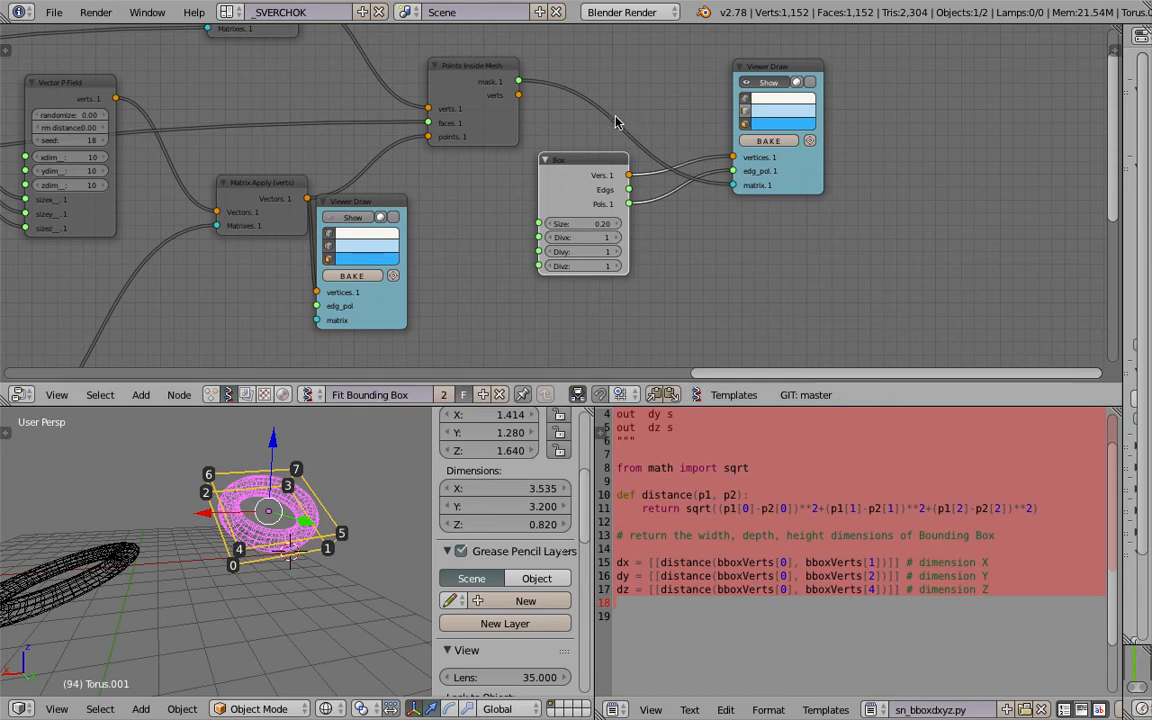
Replace the Viewer Draw node's matrix link with the verts output of Points Inside Mesh.
{"action": "left_click_drag", "start_coordinate": [522, 94], "coordinate": [662, 150]}
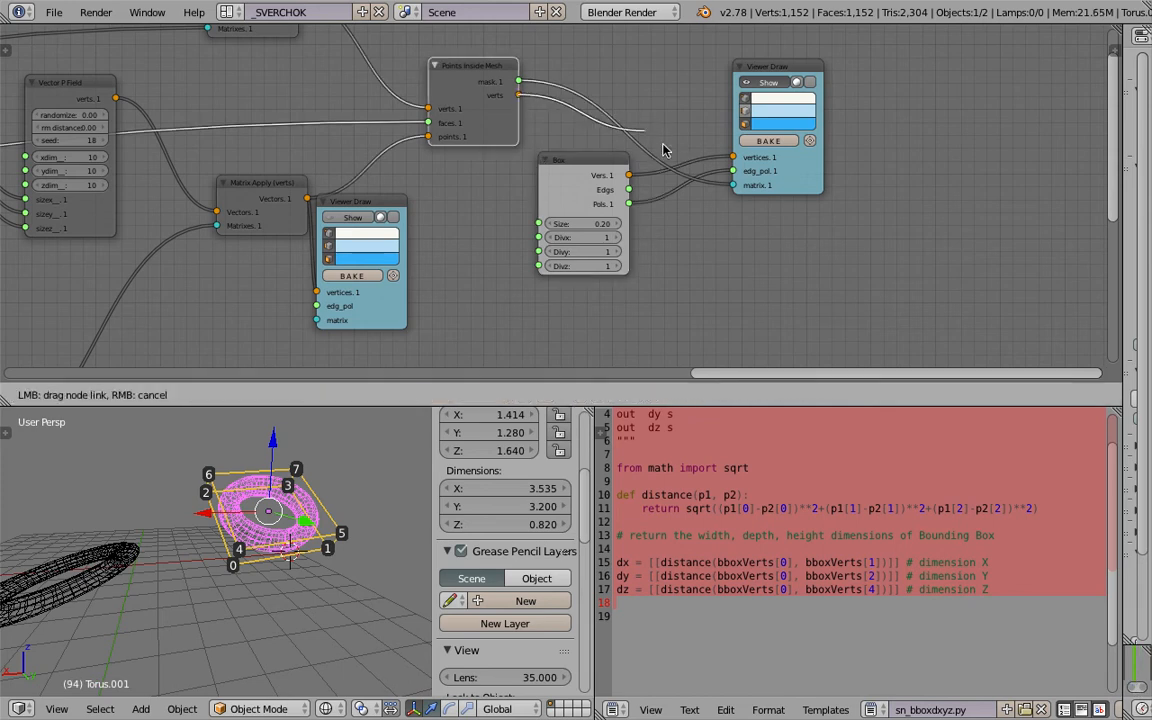
{"action": "left_click_drag", "start_coordinate": [727, 190], "coordinate": [732, 186]}
{"action": "scroll", "coordinate": [298, 507], "scroll_direction": "up", "scroll_amount": 5}
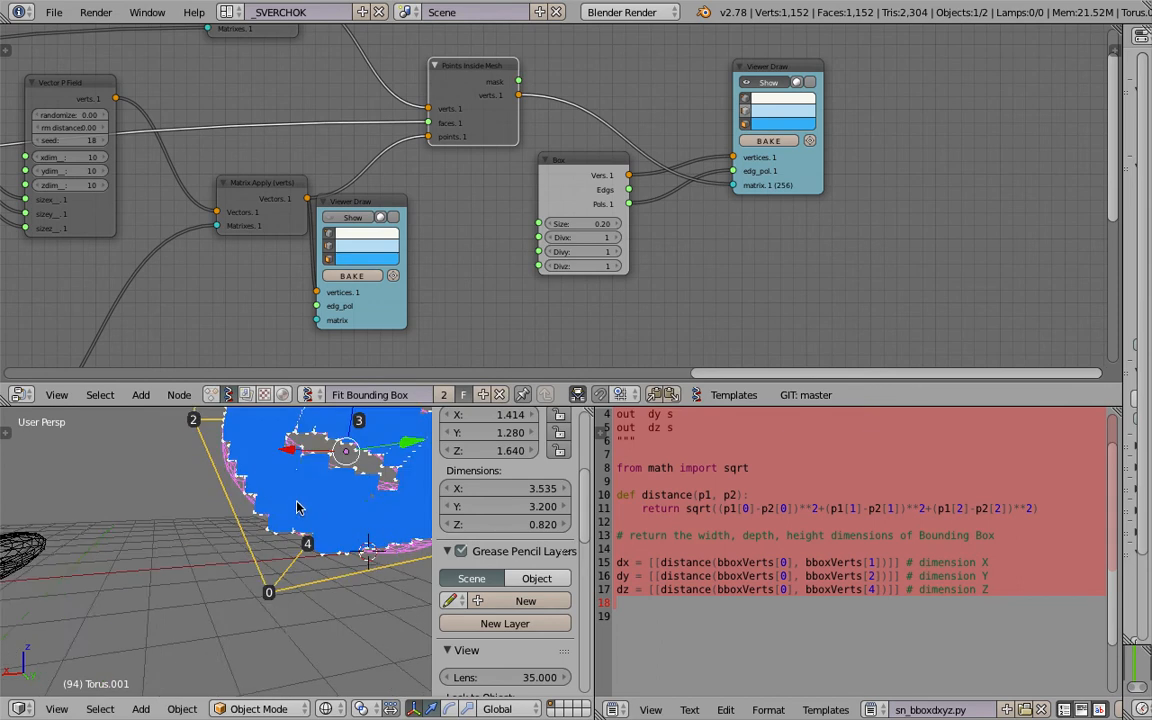
{"action": "middle_click_drag", "start_coordinate": [298, 507], "coordinate": [216, 543], "text": "shift"}
Turn on shaded faces in the Viewer Draw node fed by the Box and hide its vertices.
{"action": "left_click", "coordinate": [810, 84]}
{"action": "mouse_move", "coordinate": [370, 488]}
{"action": "middle_mouse_down"}
{"action": "mouse_move", "coordinate": [325, 472]}
{"action": "mouse_move", "coordinate": [275, 492]}
{"action": "mouse_move", "coordinate": [327, 530]}
{"action": "mouse_move", "coordinate": [135, 465]}
{"action": "mouse_move", "coordinate": [200, 527]}
{"action": "middle_mouse_up"}
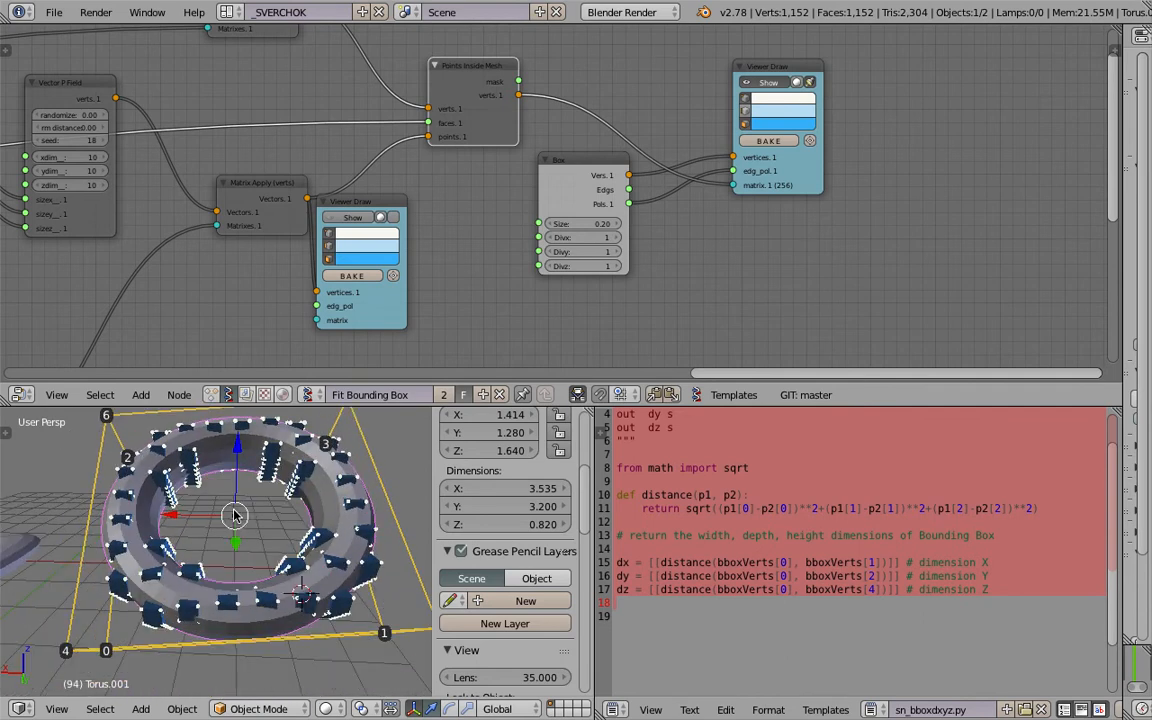
{"action": "middle_click_drag", "start_coordinate": [160, 440], "coordinate": [250, 545]}
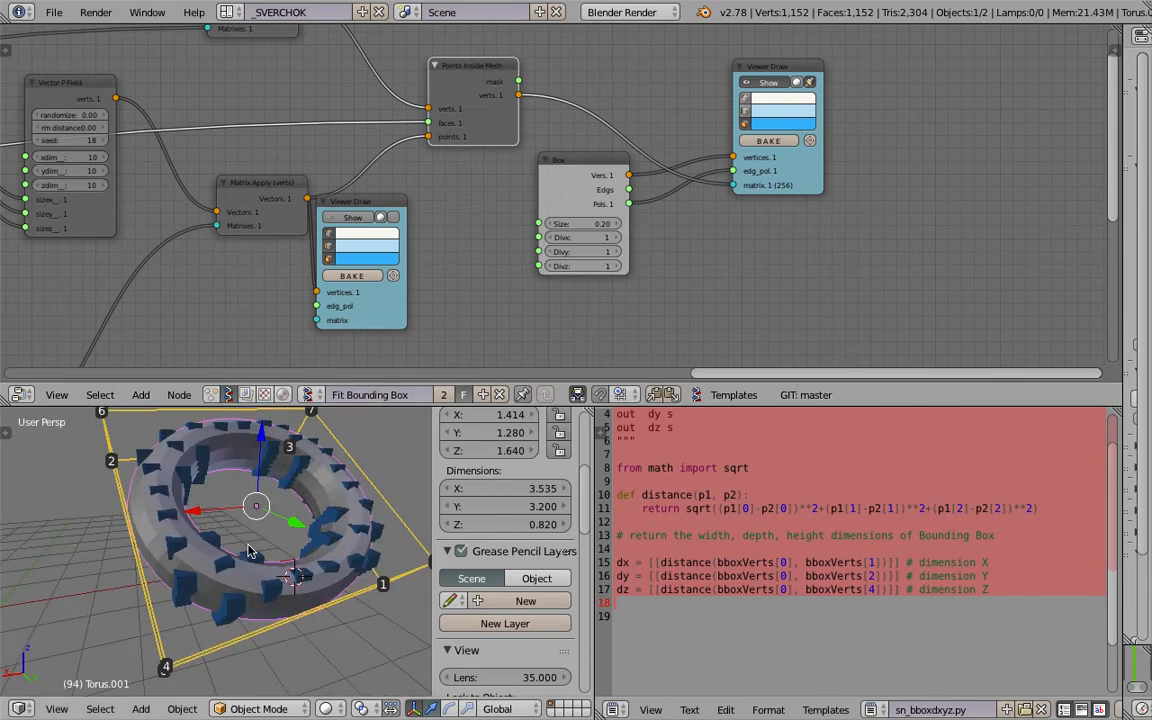
Rotate the selected torus freely inside the 3D scene.
{"action": "key", "text": "r"}
{"action": "key", "text": "r"}
{"action": "left_click", "coordinate": [240, 518]}
{"action": "scroll", "coordinate": [255, 518], "scroll_direction": "down", "scroll_amount": 3}
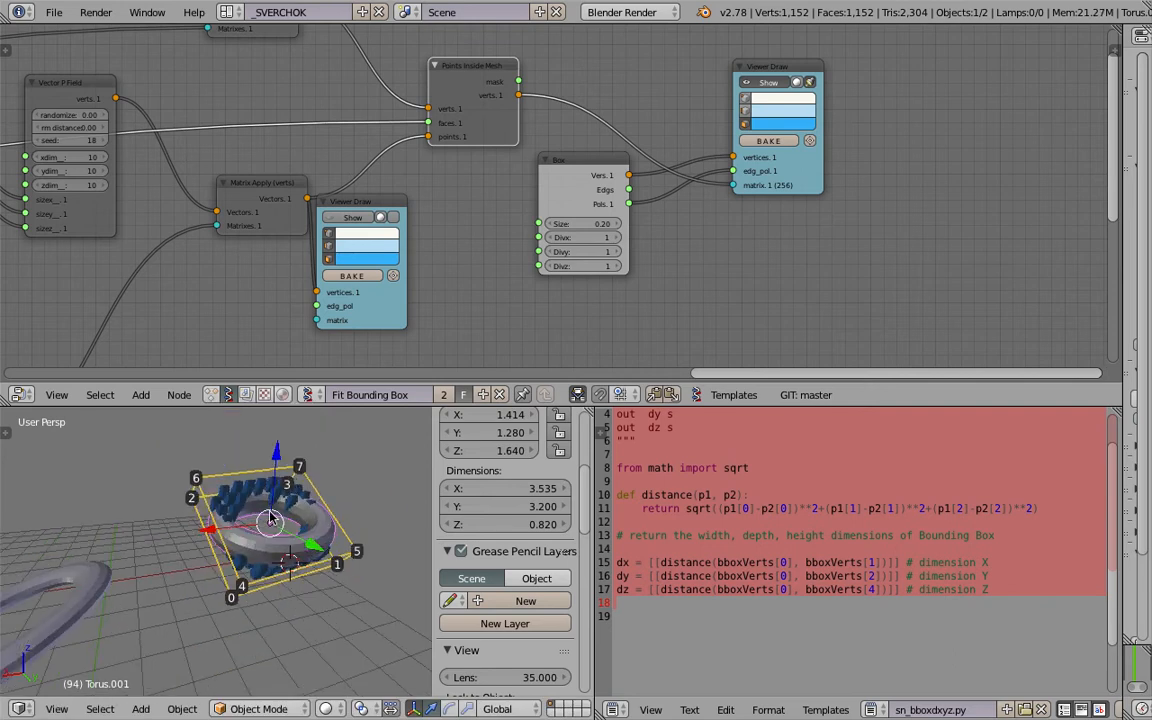
Reset the torus's location and rotation to 0 on all axes.
{"action": "middle_click_drag", "start_coordinate": [270, 518], "coordinate": [213, 517]}
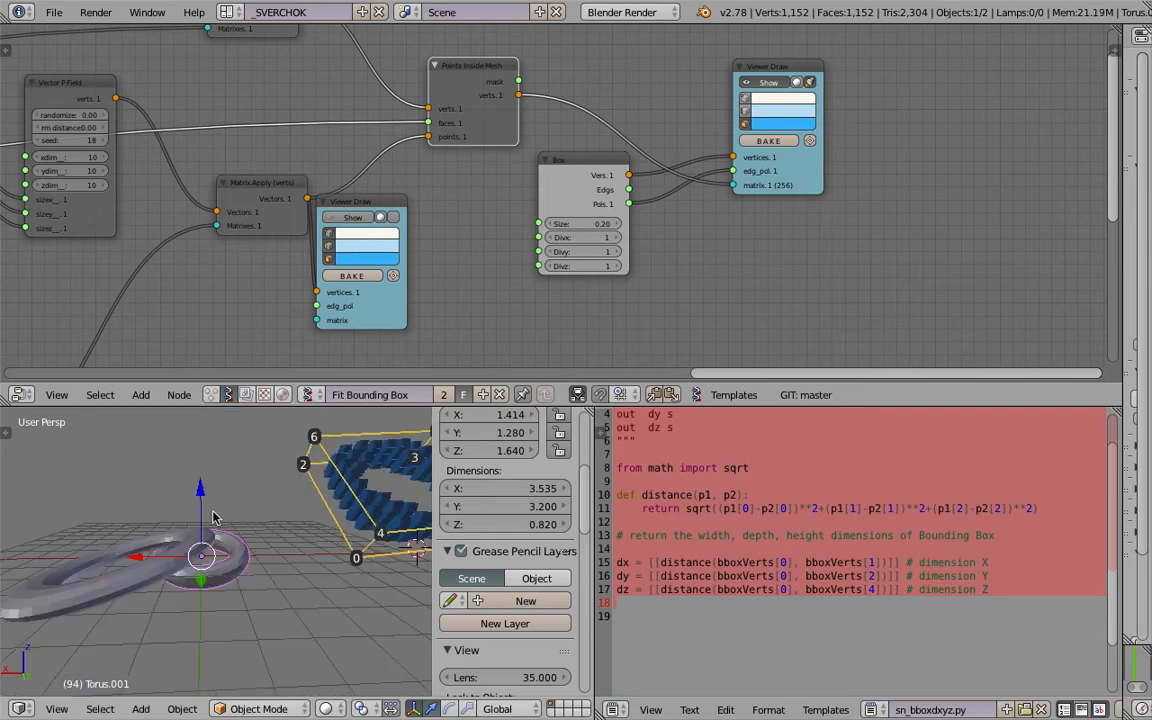
{"action": "scroll", "coordinate": [508, 480], "scroll_direction": "up", "scroll_amount": 3}
{"action": "scroll", "coordinate": [488, 494], "scroll_direction": "up", "scroll_amount": 2}
{"action": "left_click_drag", "start_coordinate": [489, 497], "coordinate": [489, 537]}
{"action": "type", "text": "0"}
{"action": "key", "text": "Return"}
Delete the other torus from the scene.
{"action": "right_click", "coordinate": [120, 583]}
{"action": "key", "text": "x"}
{"action": "left_click", "coordinate": [123, 586]}
{"action": "middle_click_drag", "start_coordinate": [125, 588], "coordinate": [261, 621]}
{"action": "scroll", "coordinate": [193, 617], "scroll_direction": "up", "scroll_amount": 3}
Scale the remaining torus along X to about 2.245 and go to frame 121 to refresh the node tree.
{"action": "right_click", "coordinate": [219, 592]}
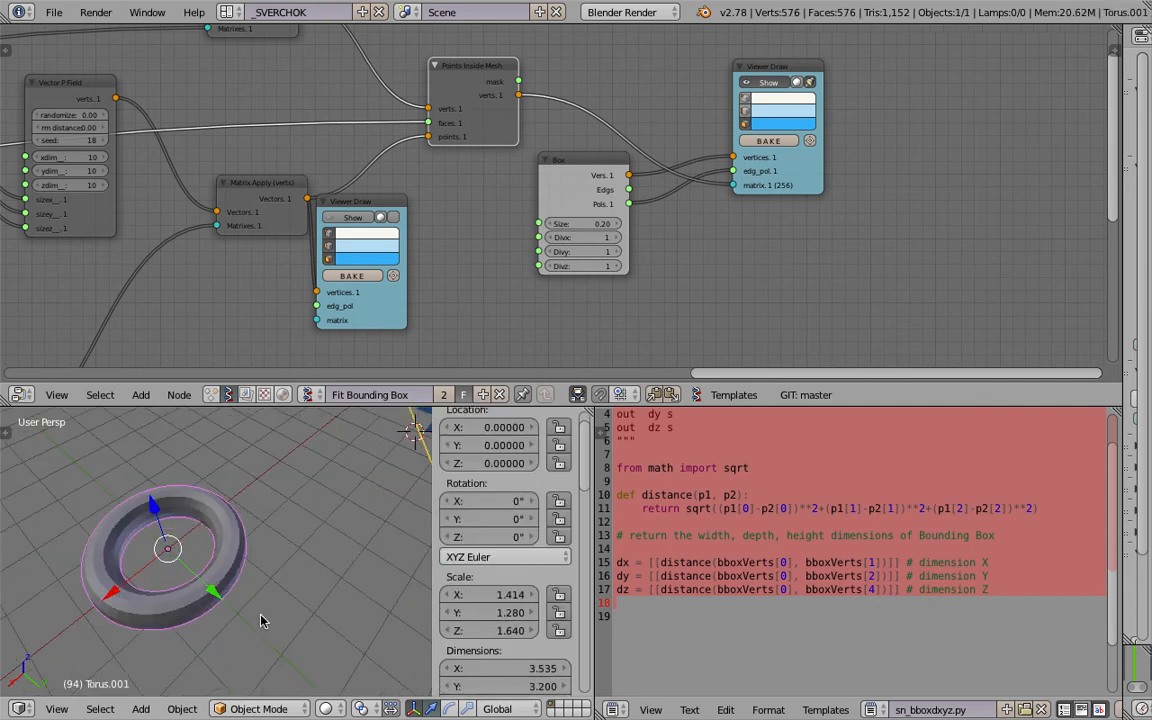
{"action": "key", "text": "s"}
{"action": "key", "text": "x"}
{"action": "left_click", "coordinate": [303, 645]}
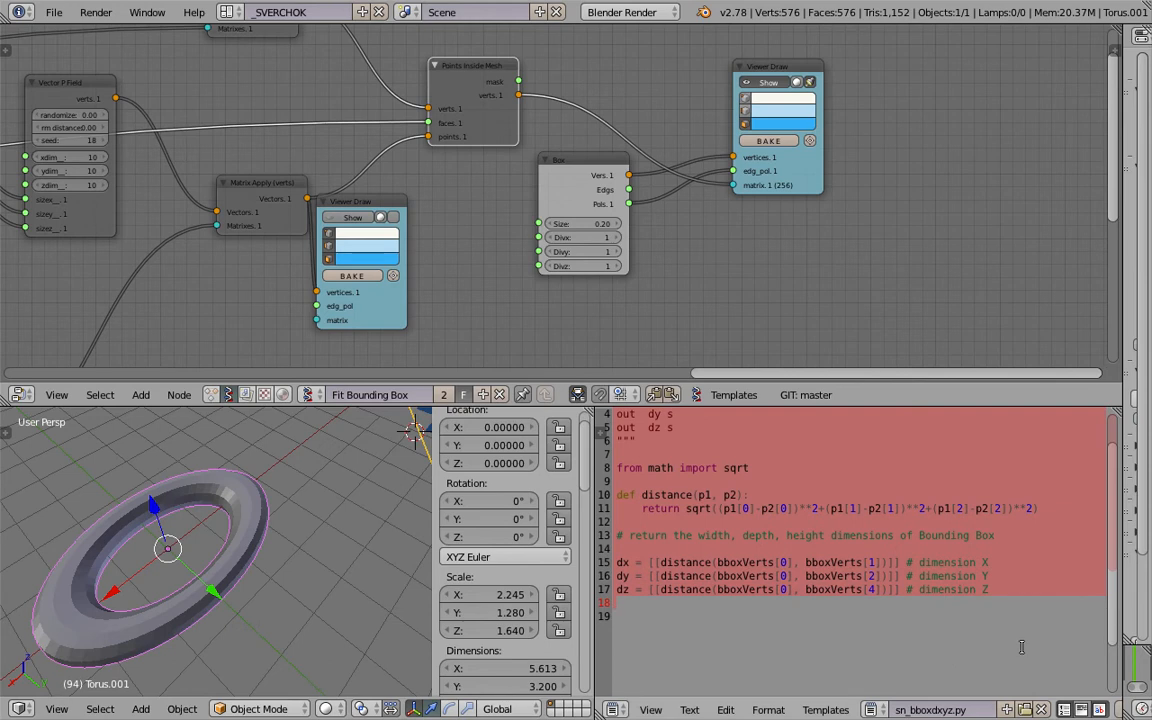
{"action": "left_click", "coordinate": [1138, 661]}
Examine how the boxes fill the stretched torus in wireframe shading.
{"action": "mouse_move", "coordinate": [238, 604]}
{"action": "middle_mouse_down"}
{"action": "mouse_move", "coordinate": [194, 546]}
{"action": "mouse_move", "coordinate": [225, 575]}
{"action": "mouse_move", "coordinate": [236, 502]}
{"action": "middle_mouse_up"}
{"action": "scroll", "coordinate": [194, 546], "scroll_direction": "up", "scroll_amount": 2}
{"action": "key", "text": "z"}
{"action": "key", "text": "z"}
{"action": "key", "text": "z"}
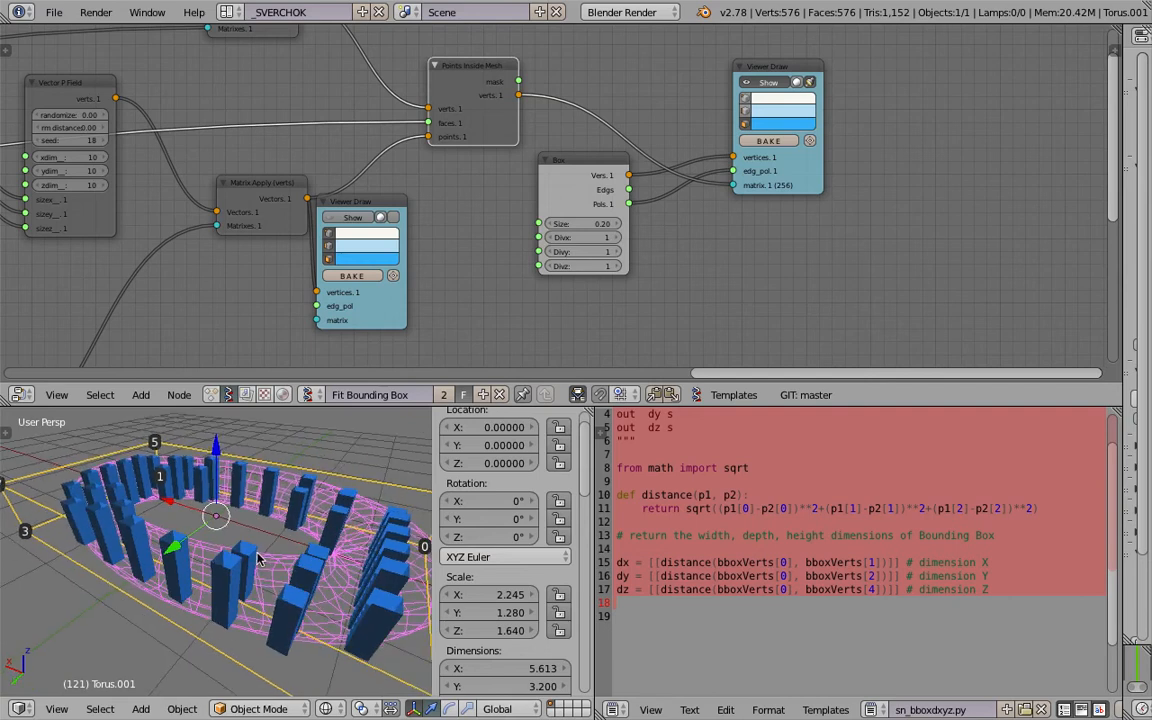
{"action": "scroll", "coordinate": [640, 264], "scroll_direction": "up", "scroll_amount": 3}
{"action": "middle_click_drag", "start_coordinate": [303, 530], "coordinate": [307, 541]}
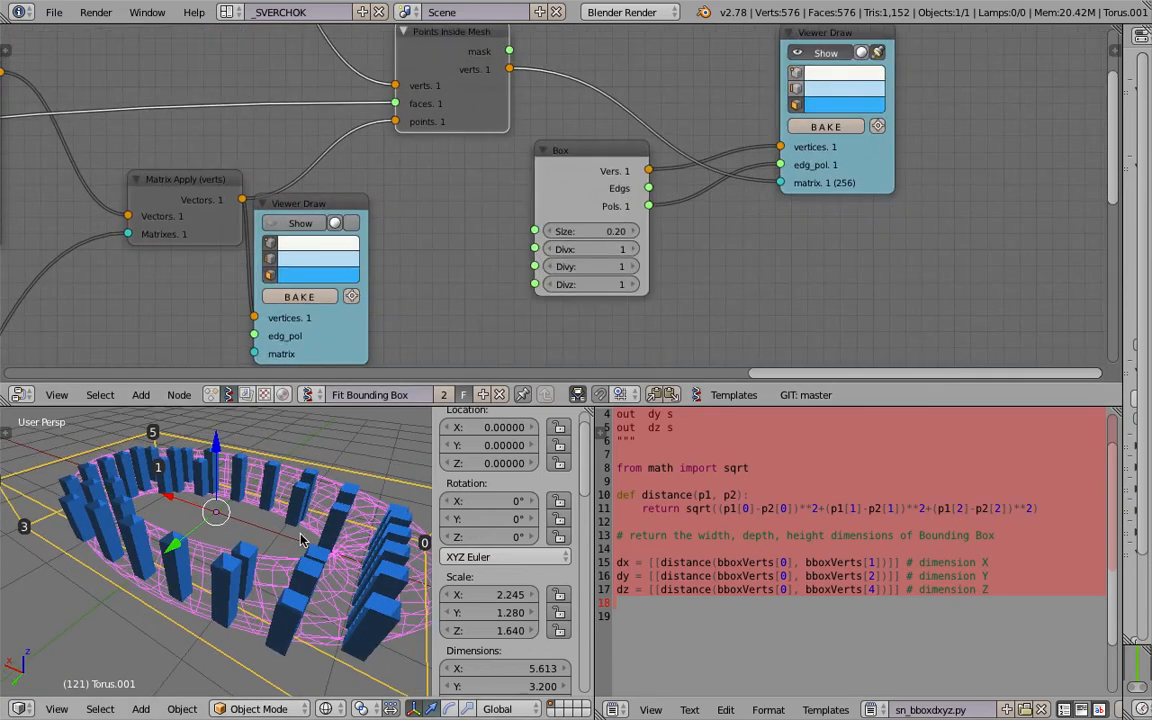
Hide the 3D view's properties sidebar and switch the view to solid shading.
{"action": "left_click_drag", "start_coordinate": [434, 468], "coordinate": [580, 470]}
{"action": "middle_click_drag", "start_coordinate": [338, 508], "coordinate": [341, 545]}
{"action": "scroll", "coordinate": [326, 512], "scroll_direction": "down", "scroll_amount": 2}
{"action": "key", "text": "z"}
{"action": "key", "text": "z"}
{"action": "key", "text": "z"}
{"action": "scroll", "coordinate": [230, 201], "scroll_direction": "down", "scroll_amount": 1}
Set the Vector P Field node's xdim to 19.
{"action": "scroll", "coordinate": [230, 201], "scroll_direction": "down", "scroll_amount": 3}
{"action": "middle_click_drag", "start_coordinate": [90, 162], "coordinate": [460, 236]}
{"action": "scroll", "coordinate": [460, 236], "scroll_direction": "up", "scroll_amount": 3}
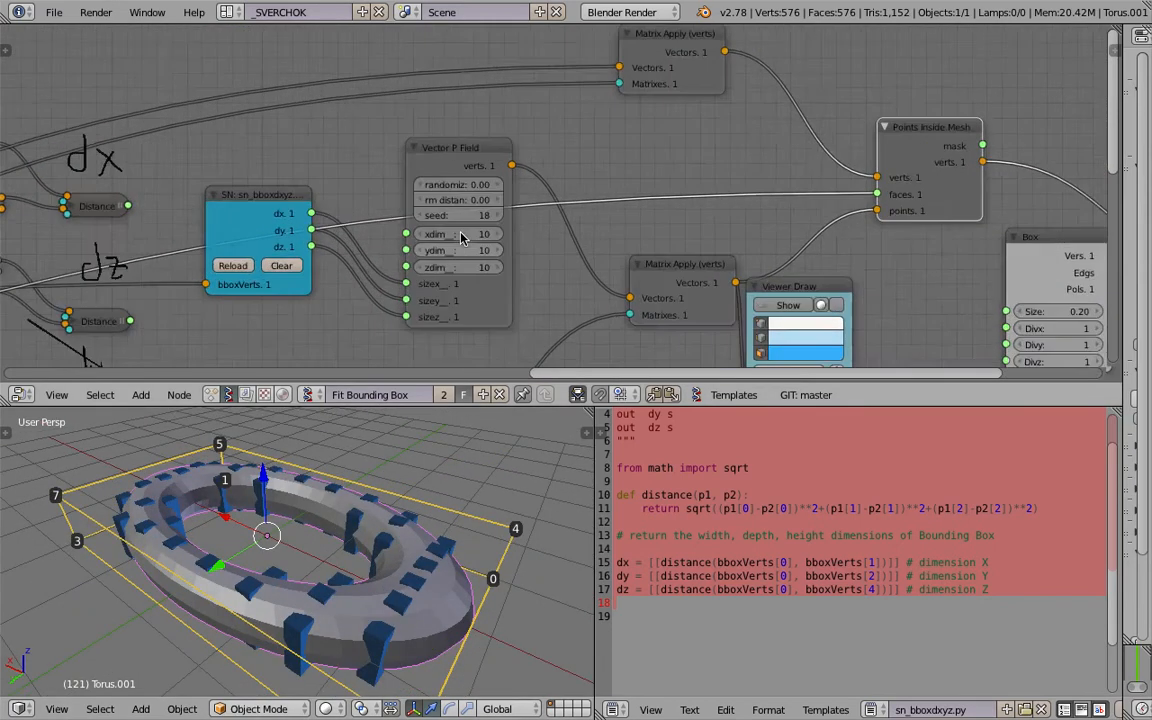
{"action": "scroll", "coordinate": [483, 257], "scroll_direction": "up", "scroll_amount": 3}
{"action": "left_click", "coordinate": [485, 246]}
{"action": "left_click", "coordinate": [485, 246]}
{"action": "left_click", "coordinate": [485, 246]}
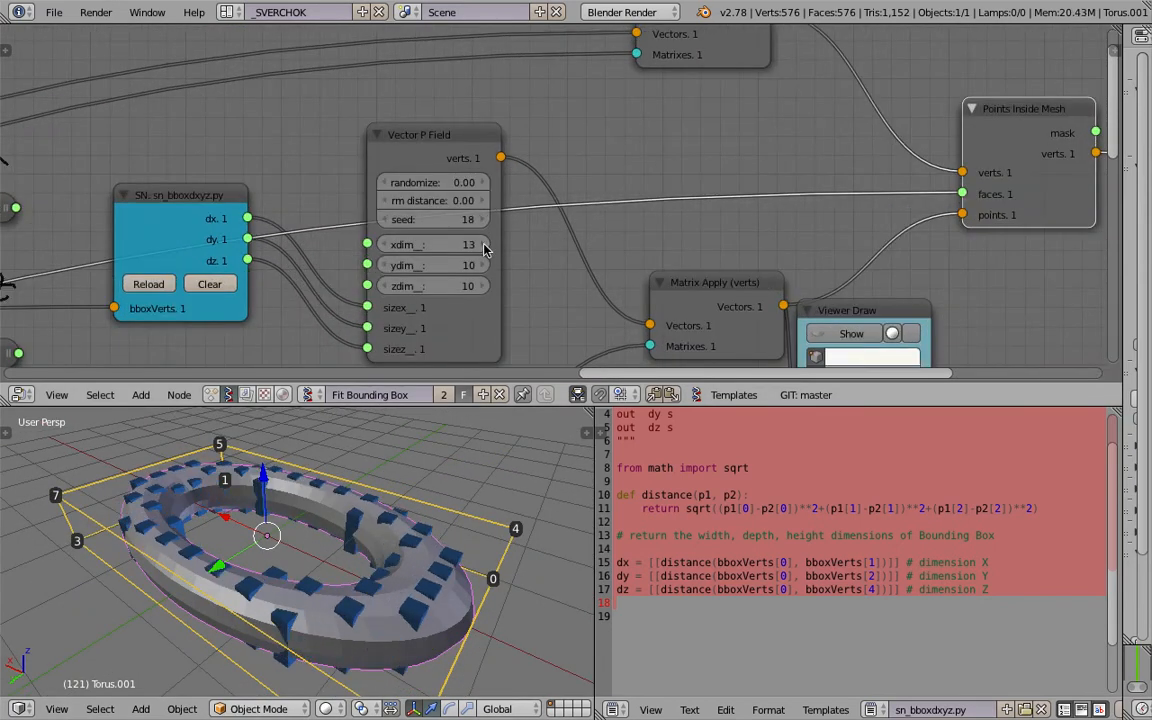
{"action": "left_click", "coordinate": [484, 245]}
{"action": "left_click", "coordinate": [484, 245]}
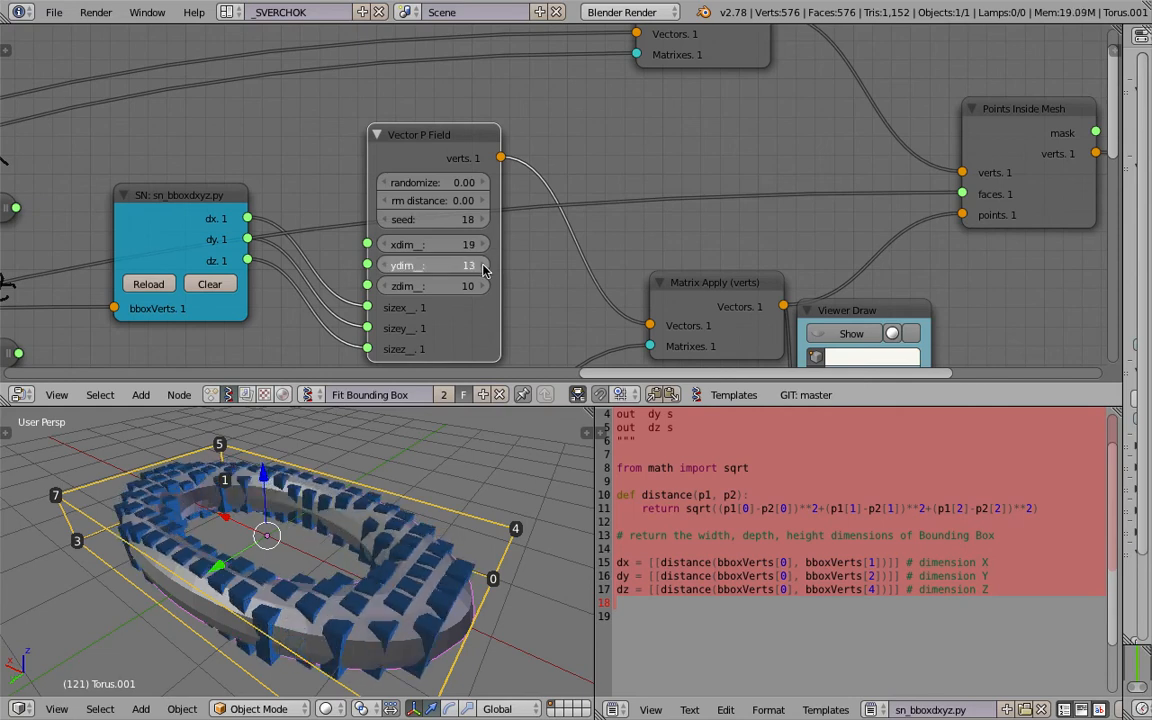
Set the Vector P Field node's ydim to 15 and zdim to 12.
{"action": "left_click", "coordinate": [483, 265]}
{"action": "left_click", "coordinate": [483, 266]}
{"action": "left_click", "coordinate": [484, 288]}
{"action": "left_click", "coordinate": [484, 292]}
{"action": "mouse_move", "coordinate": [340, 552]}
{"action": "middle_mouse_down"}
{"action": "mouse_move", "coordinate": [396, 518]}
{"action": "mouse_move", "coordinate": [353, 532]}
{"action": "middle_mouse_up"}
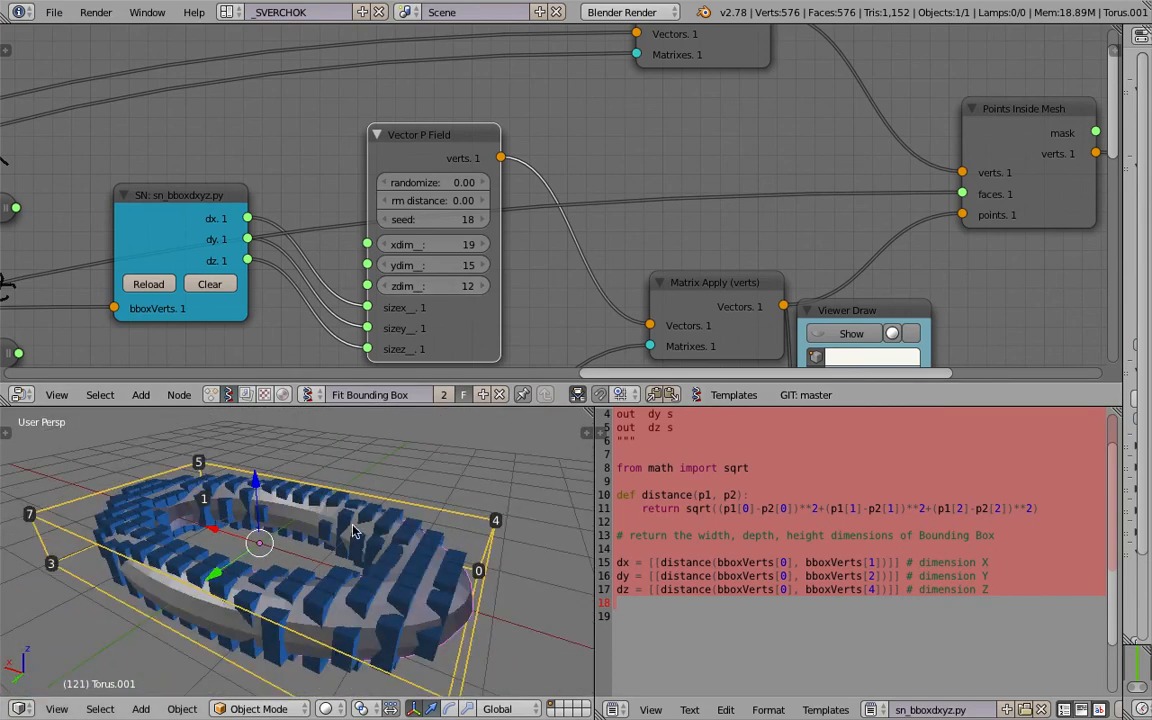
Increase the Vector P Field grid to xdim 22, ydim 16 and zdim 14.
{"action": "left_click", "coordinate": [484, 287]}
{"action": "left_click", "coordinate": [484, 266]}
{"action": "middle_click_drag", "start_coordinate": [345, 550], "coordinate": [330, 525]}
{"action": "left_click", "coordinate": [482, 245]}
{"action": "left_click", "coordinate": [482, 245]}
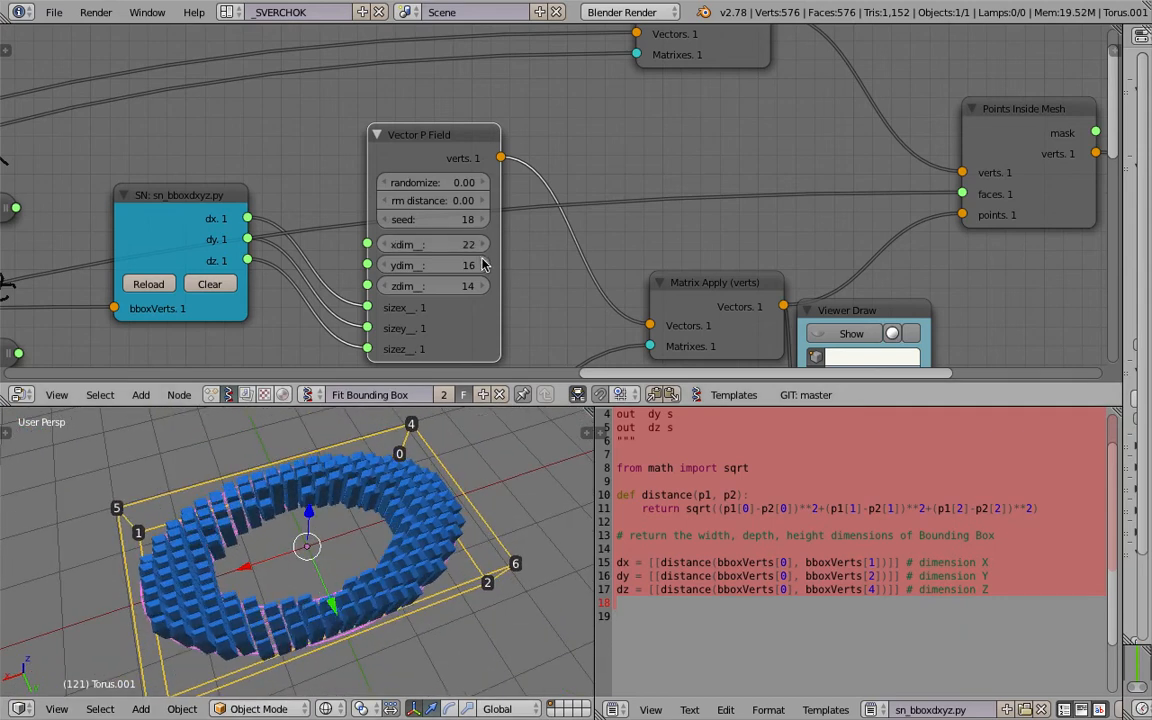
Increase the Vector P Field grid further to xdim 25, ydim 19 and zdim 16.
{"action": "left_click", "coordinate": [482, 264]}
{"action": "left_click", "coordinate": [482, 264]}
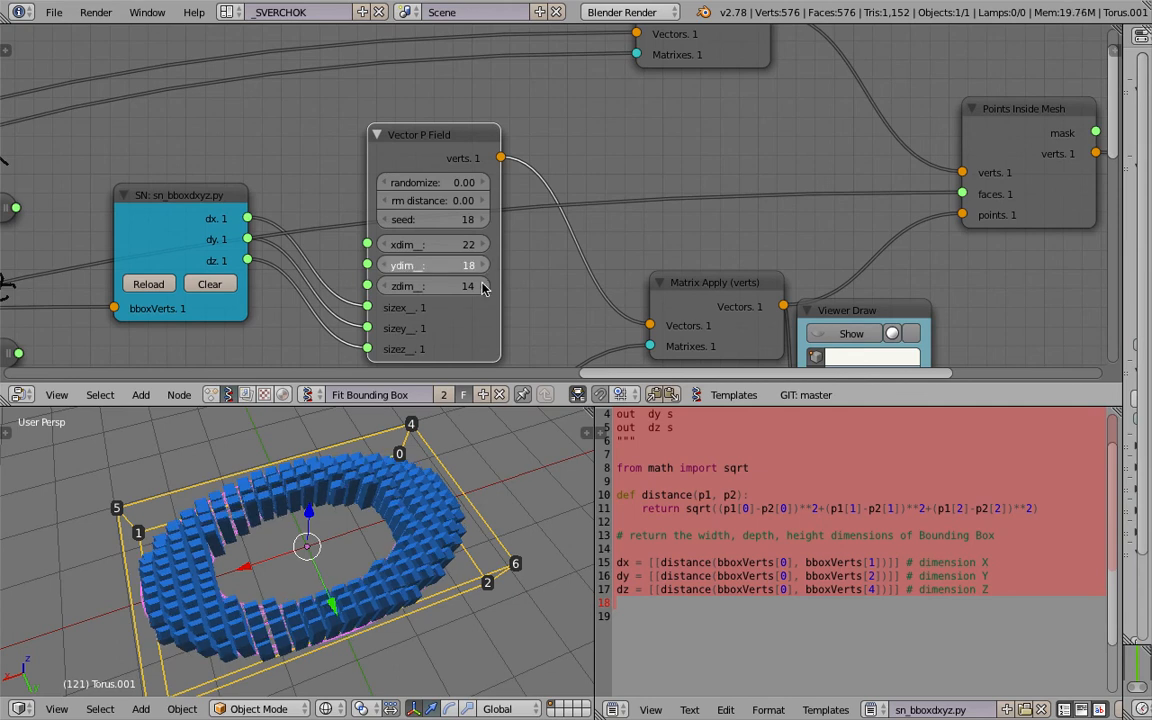
{"action": "left_click", "coordinate": [482, 265]}
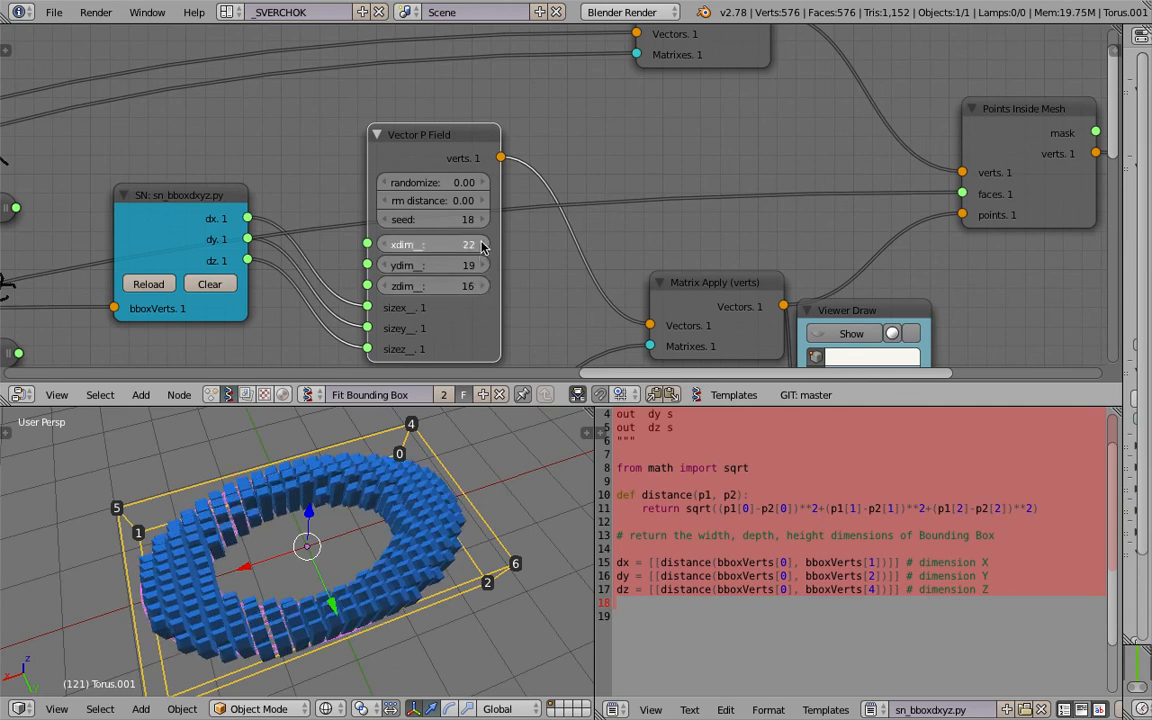
{"action": "left_click", "coordinate": [482, 245]}
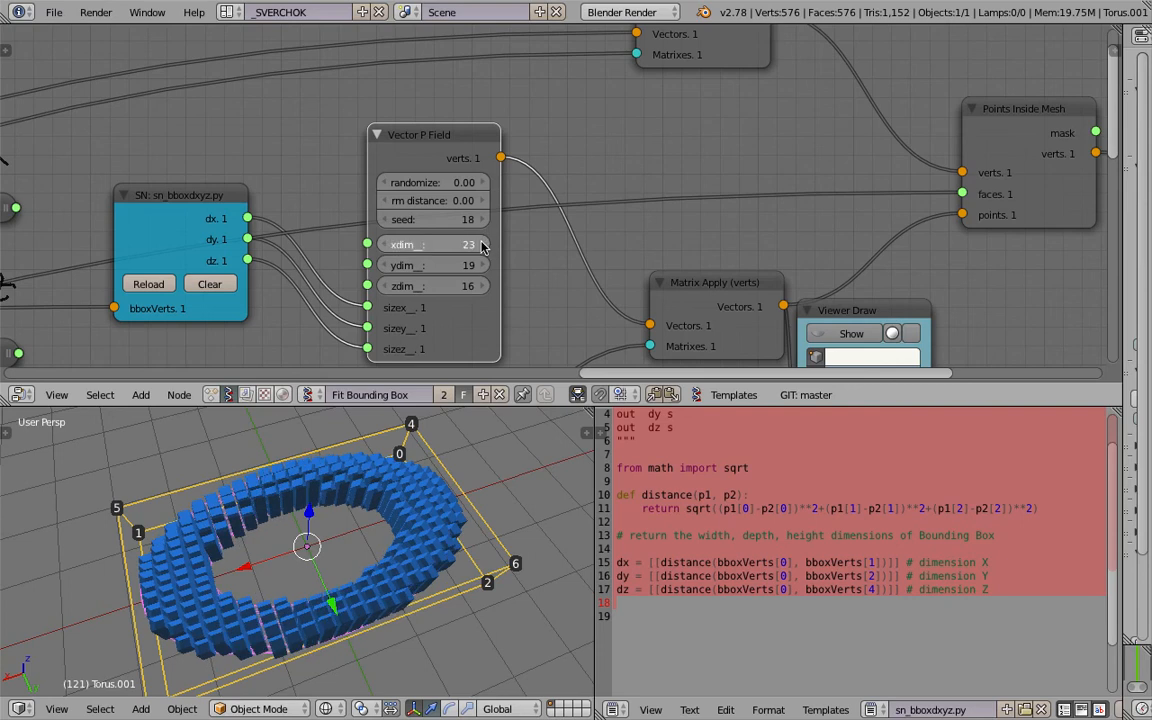
{"action": "left_click", "coordinate": [482, 245]}
{"action": "left_click", "coordinate": [482, 245]}
{"action": "mouse_move", "coordinate": [384, 498]}
{"action": "middle_mouse_down"}
{"action": "mouse_move", "coordinate": [325, 474]}
{"action": "mouse_move", "coordinate": [300, 500]}
{"action": "mouse_move", "coordinate": [397, 558]}
{"action": "mouse_move", "coordinate": [437, 558]}
{"action": "mouse_move", "coordinate": [424, 563]}
{"action": "mouse_move", "coordinate": [404, 532]}
{"action": "middle_mouse_up"}
{"action": "key", "text": "z"}
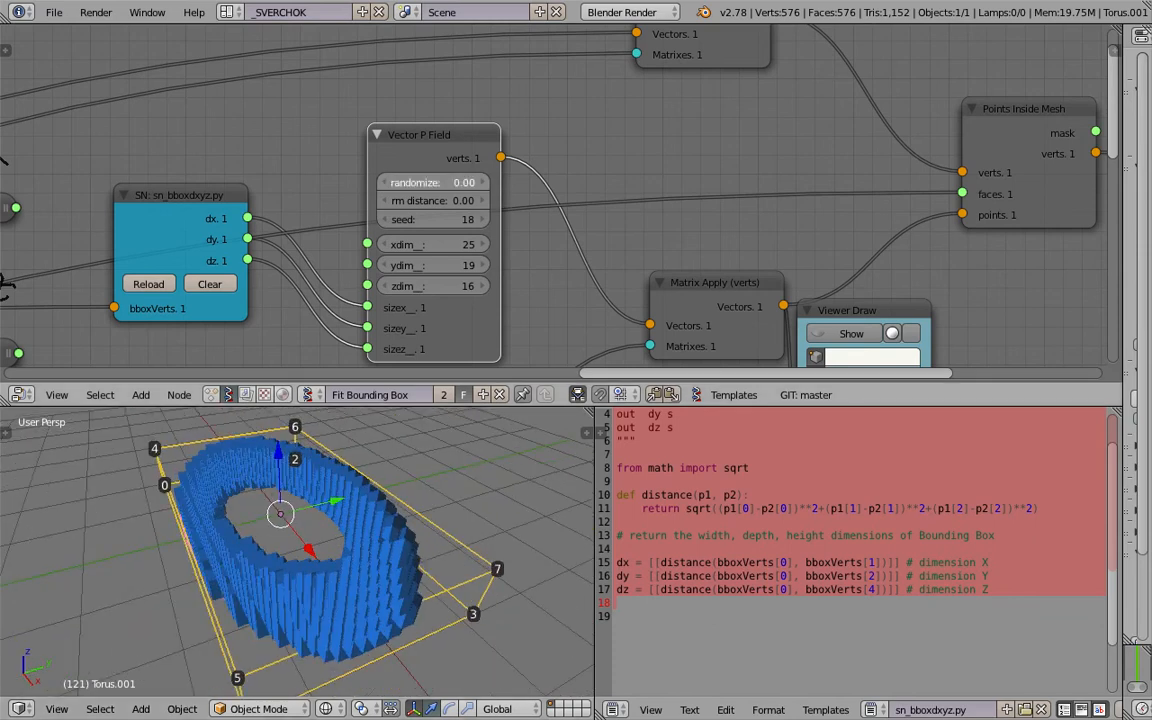
Set the Vector P Field's randomize to 0.57 and show the torus in solid shading.
{"action": "left_click_drag", "start_coordinate": [434, 183], "coordinate": [560, 183]}
{"action": "mouse_move", "coordinate": [300, 535]}
{"action": "middle_mouse_down"}
{"action": "mouse_move", "coordinate": [424, 509]}
{"action": "mouse_move", "coordinate": [394, 547]}
{"action": "mouse_move", "coordinate": [408, 566]}
{"action": "mouse_move", "coordinate": [434, 560]}
{"action": "middle_mouse_up"}
{"action": "key", "text": "z"}
{"action": "key", "text": "z"}
{"action": "key", "text": "z"}
{"action": "scroll", "coordinate": [432, 526], "scroll_direction": "down", "scroll_amount": 3}
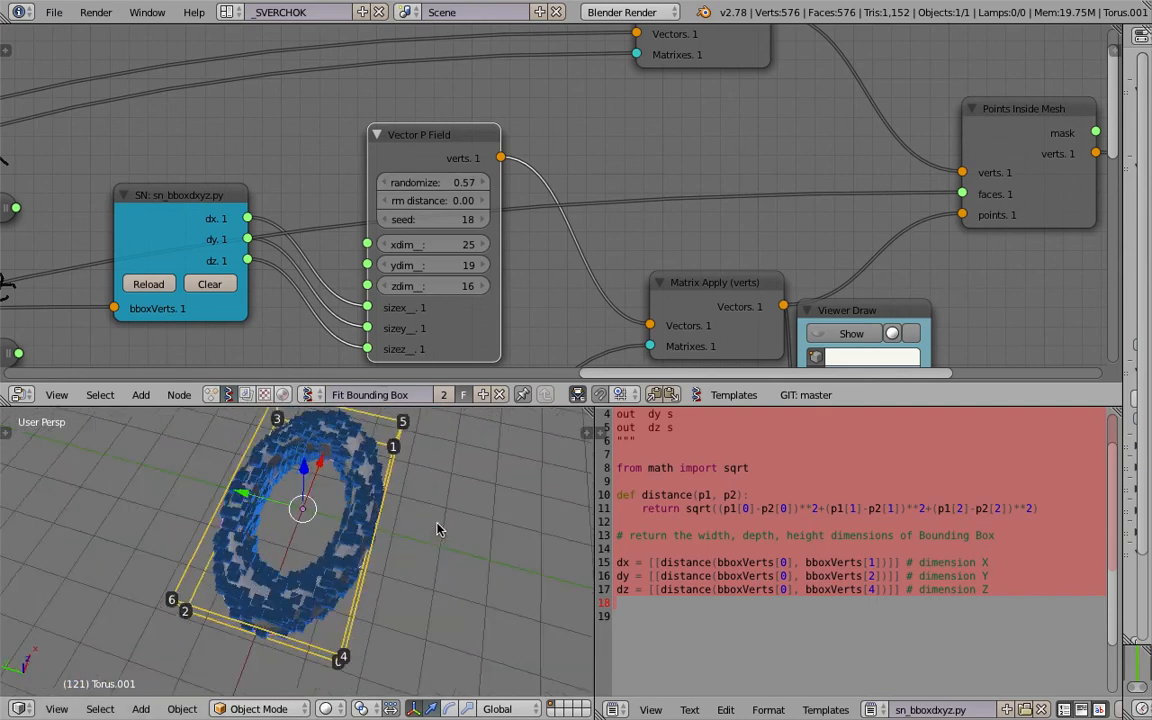
Move the torus along the Y axis so it sits beside the drawn boxes.
{"action": "key", "text": "g"}
{"action": "key", "text": "y"}
{"action": "left_click", "coordinate": [290, 488]}
{"action": "middle_click_drag", "start_coordinate": [300, 489], "coordinate": [400, 480]}
Extend the 3D view across the script editor's area so it fills the full width.
{"action": "scroll", "coordinate": [600, 210], "scroll_direction": "down", "scroll_amount": 4}
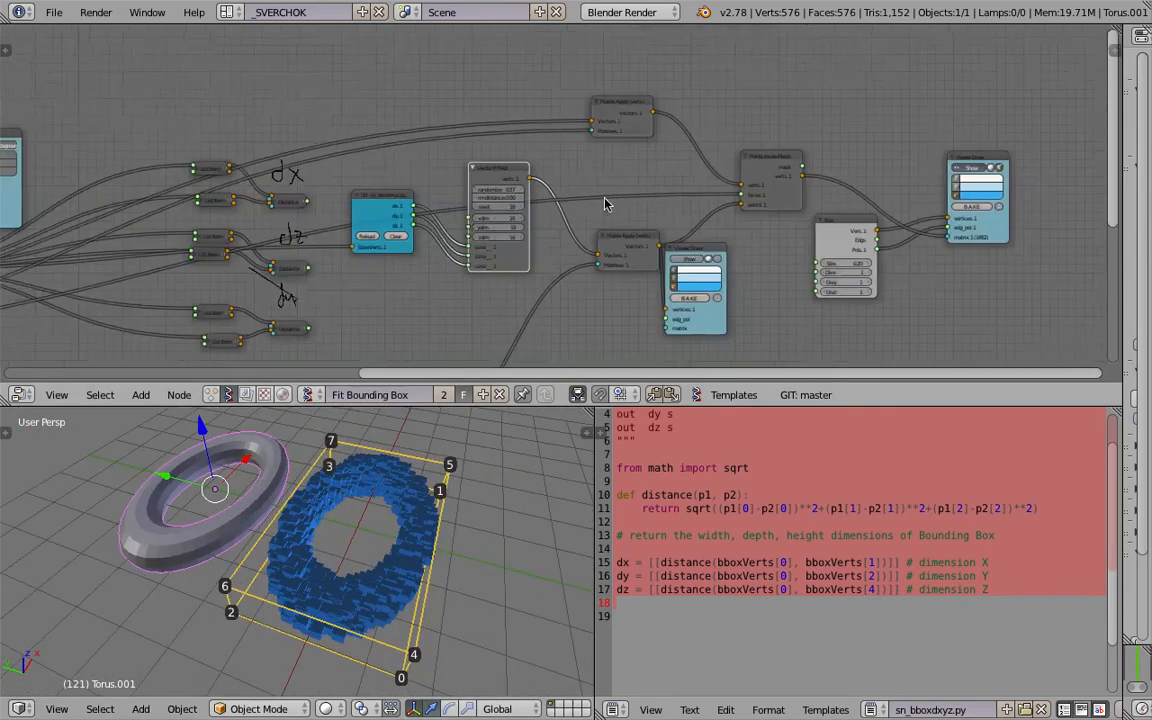
{"action": "middle_click_drag", "start_coordinate": [498, 284], "coordinate": [570, 268]}
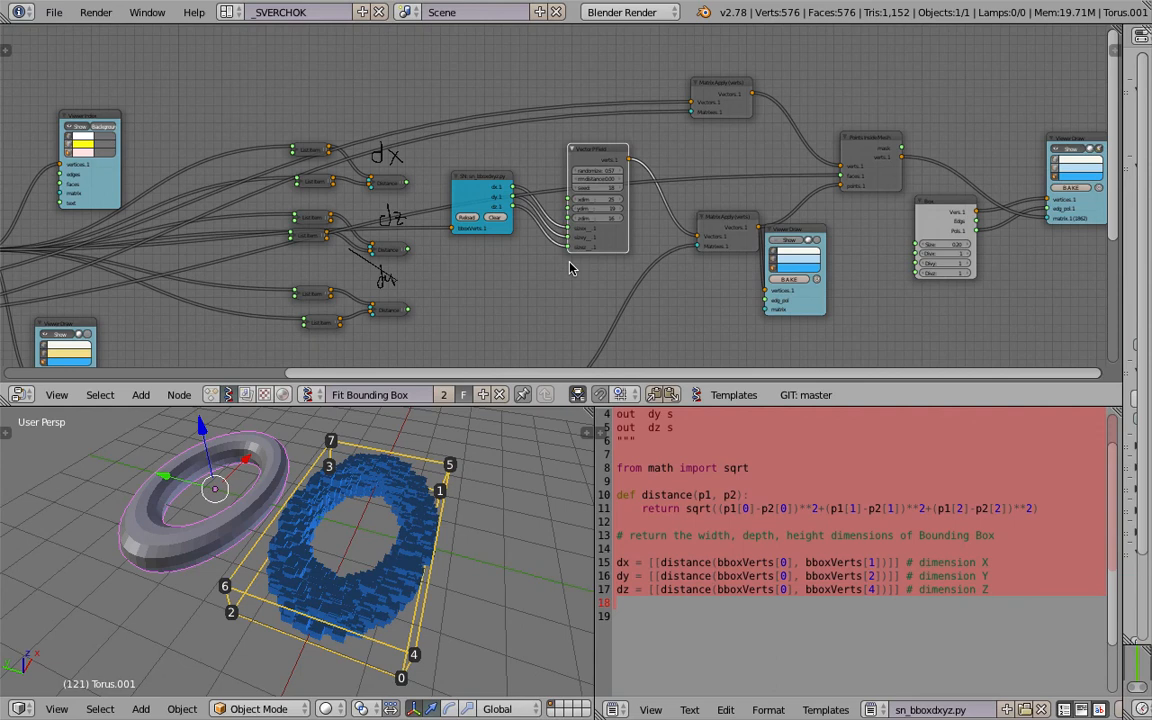
{"action": "middle_click_drag", "start_coordinate": [330, 455], "coordinate": [578, 459]}
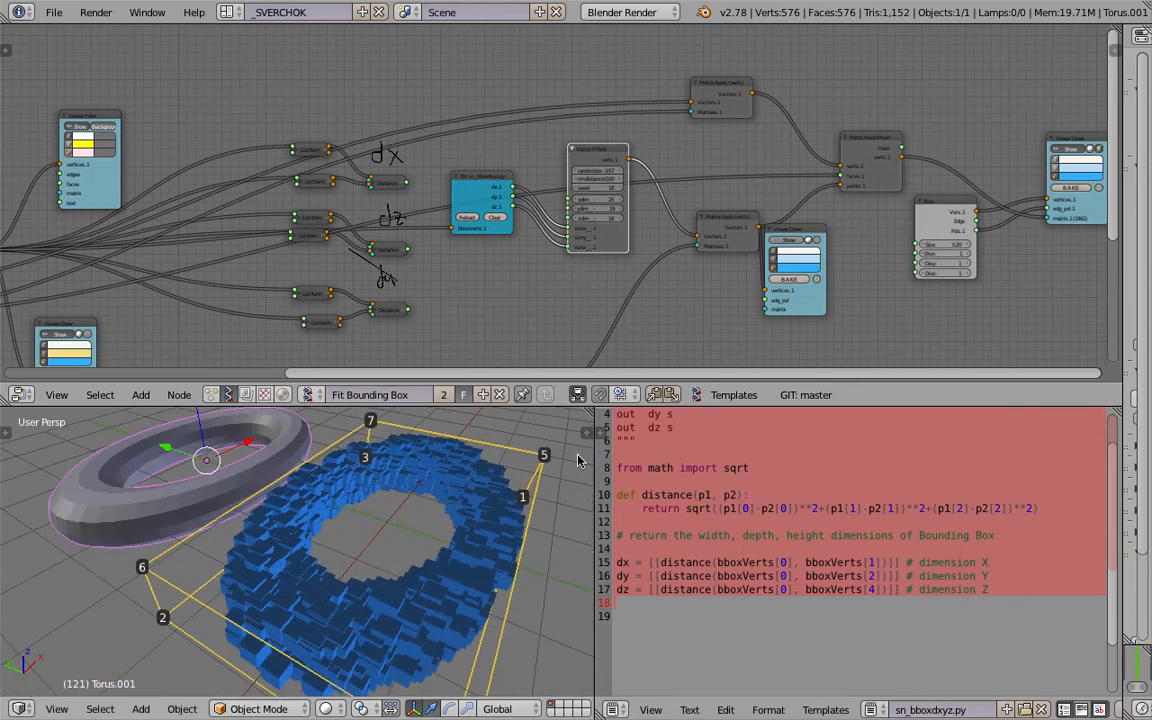
{"action": "left_click_drag", "start_coordinate": [592, 412], "coordinate": [682, 412]}
{"action": "scroll", "coordinate": [612, 280], "scroll_direction": "down", "scroll_amount": 3}
{"action": "middle_click_drag", "start_coordinate": [604, 255], "coordinate": [559, 248]}
{"action": "scroll", "coordinate": [559, 248], "scroll_direction": "up", "scroll_amount": 1}
{"action": "scroll", "coordinate": [558, 251], "scroll_direction": "up", "scroll_amount": 2}
{"action": "scroll", "coordinate": [586, 218], "scroll_direction": "down", "scroll_amount": 2}
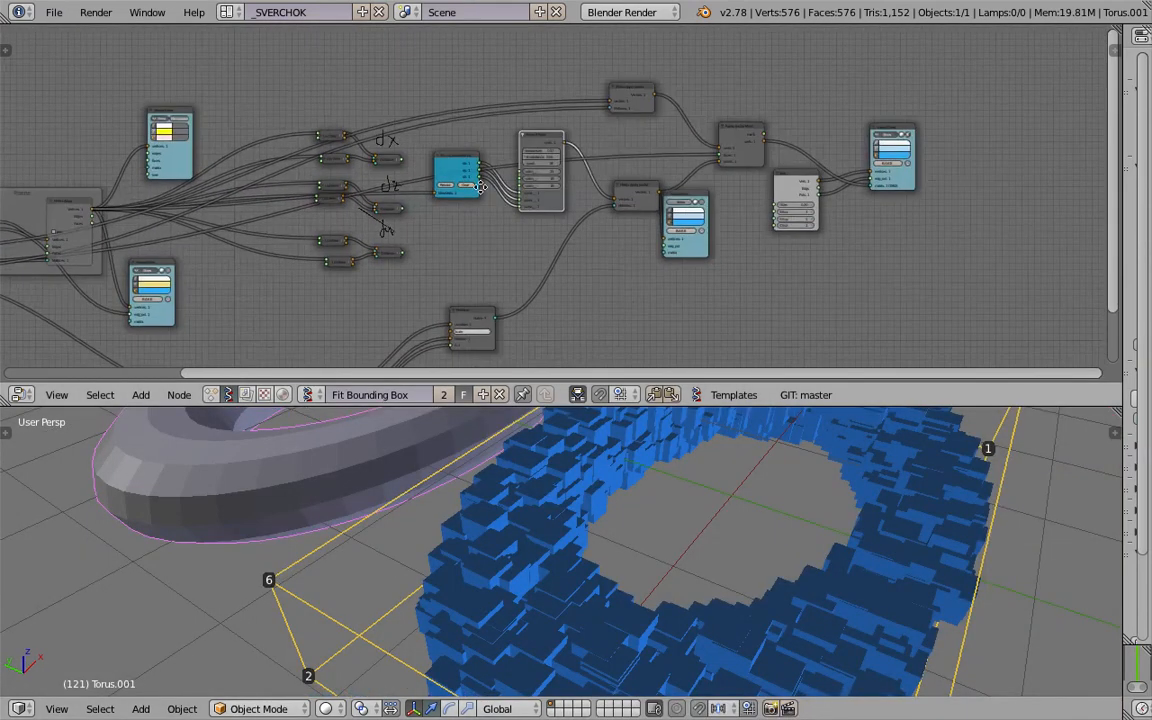
Tidy the tree by moving the Matrix in node directly below Vector P Field and the node feeding it closer.
{"action": "middle_click_drag", "start_coordinate": [481, 187], "coordinate": [571, 153]}
{"action": "left_click_drag", "start_coordinate": [568, 285], "coordinate": [638, 218]}
{"action": "middle_click_drag", "start_coordinate": [426, 353], "coordinate": [448, 288]}
{"action": "left_click_drag", "start_coordinate": [448, 286], "coordinate": [557, 182]}
{"action": "left_click_drag", "start_coordinate": [313, 186], "coordinate": [361, 184]}
{"action": "middle_click_drag", "start_coordinate": [361, 184], "coordinate": [524, 251]}
{"action": "scroll", "coordinate": [168, 241], "scroll_direction": "up", "scroll_amount": 2}
{"action": "left_click_drag", "start_coordinate": [82, 237], "coordinate": [108, 285]}
{"action": "middle_click_drag", "start_coordinate": [813, 177], "coordinate": [478, 197]}
{"action": "scroll", "coordinate": [477, 198], "scroll_direction": "down", "scroll_amount": 4, "text": "ctrl"}
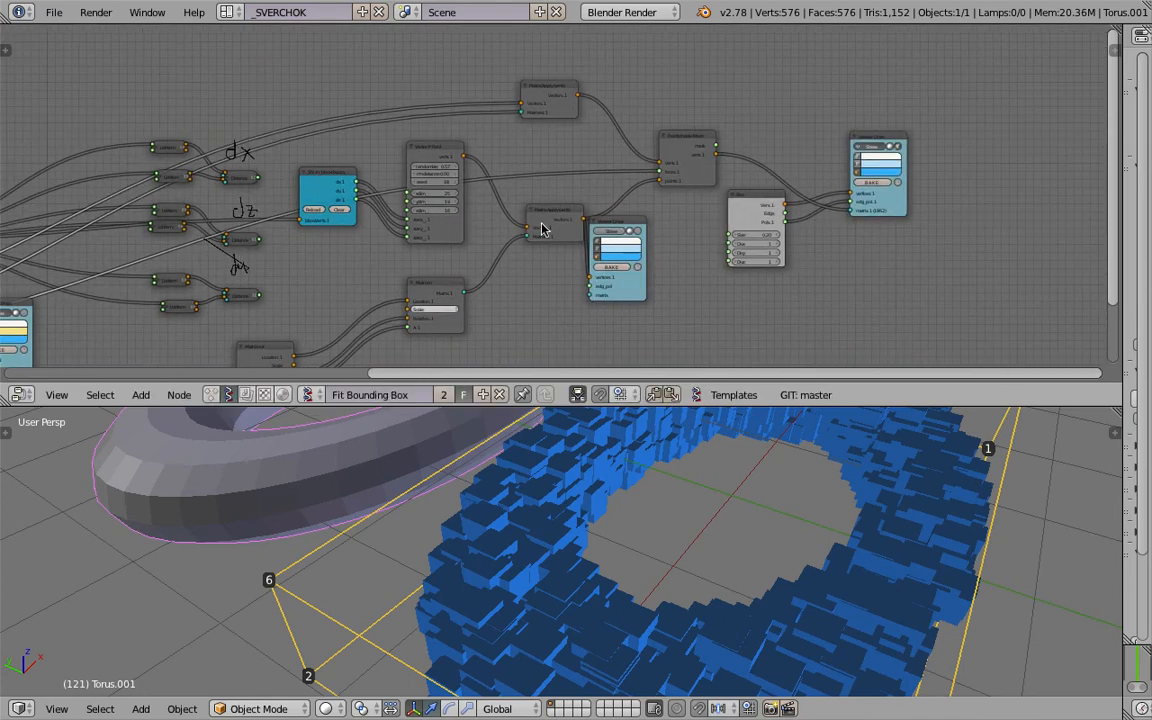
Lower the Box node and move the final Viewer Draw node slightly up and closer to Points Inside Mesh.
{"action": "scroll", "coordinate": [596, 288], "scroll_direction": "down", "scroll_amount": 2, "text": "ctrl"}
{"action": "scroll", "coordinate": [690, 245], "scroll_direction": "up", "scroll_amount": 2}
{"action": "left_click_drag", "start_coordinate": [690, 245], "coordinate": [688, 272]}
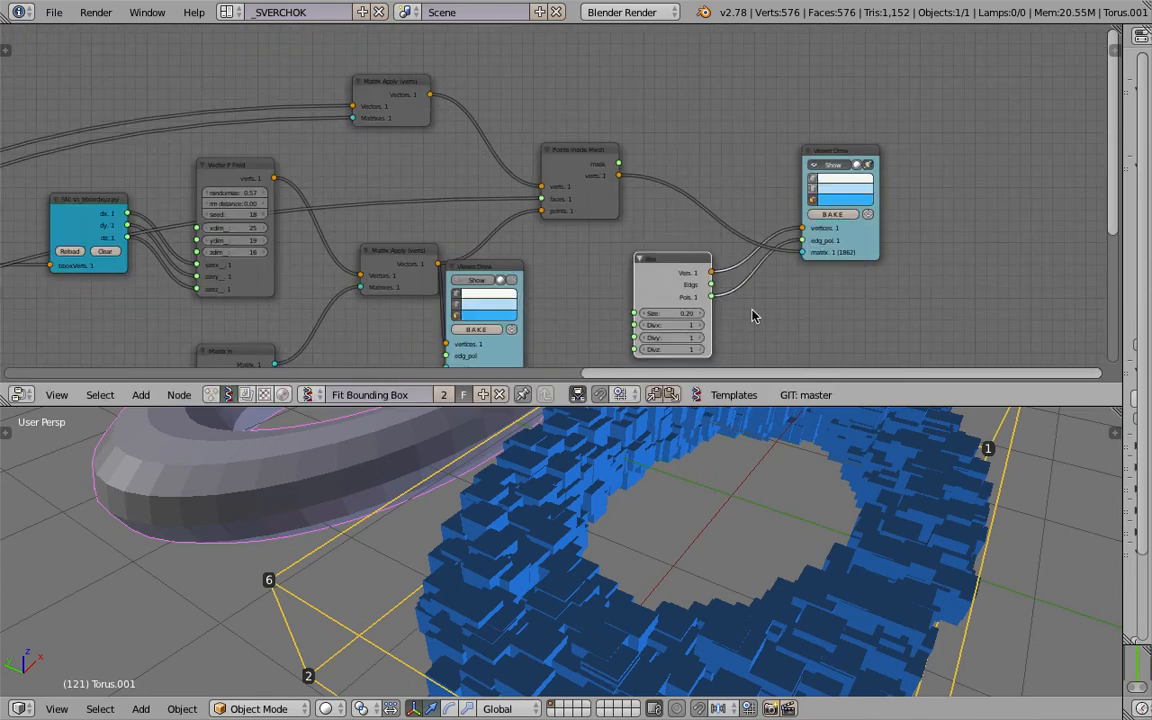
{"action": "left_click_drag", "start_coordinate": [843, 258], "coordinate": [806, 233]}
{"action": "scroll", "coordinate": [806, 233], "scroll_direction": "up", "scroll_amount": 4}
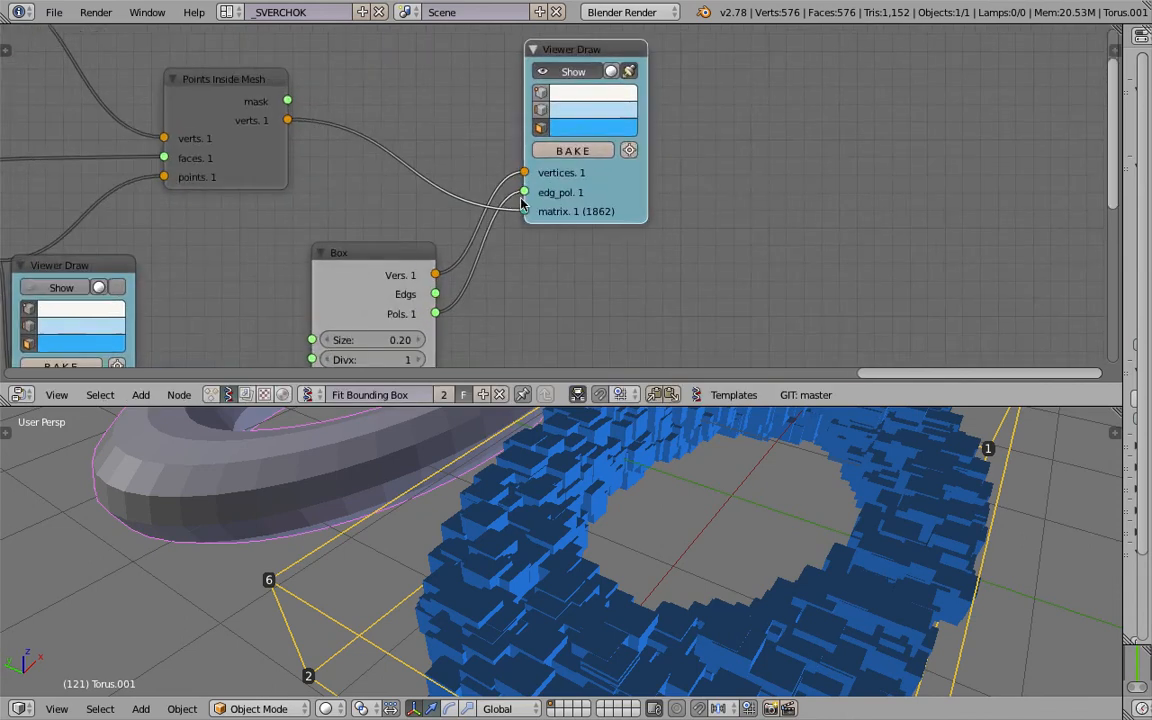
Move the intermediate Viewer Draw node below Points Inside Mesh slightly down and to the right.
{"action": "mouse_move", "coordinate": [600, 500]}
{"action": "middle_mouse_down"}
{"action": "mouse_move", "coordinate": [580, 440]}
{"action": "mouse_move", "coordinate": [488, 466]}
{"action": "mouse_move", "coordinate": [591, 487]}
{"action": "middle_mouse_up"}
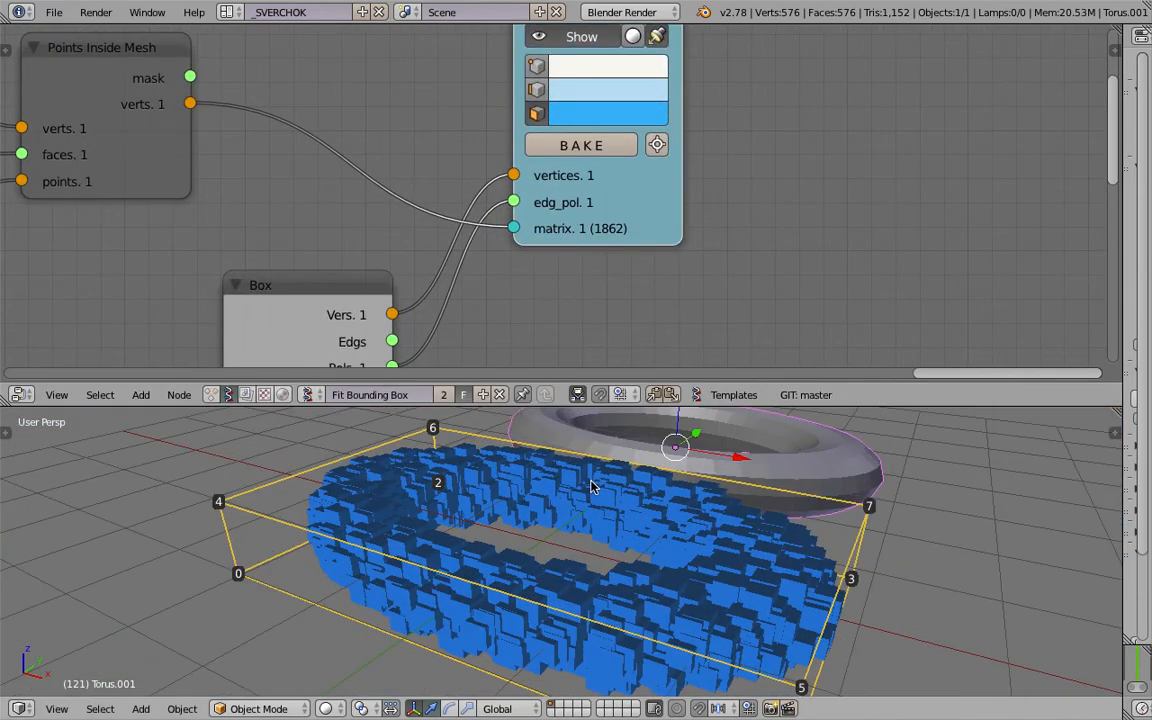
{"action": "mouse_move", "coordinate": [525, 175]}
{"action": "middle_mouse_down"}
{"action": "mouse_move", "coordinate": [609, 206]}
{"action": "mouse_move", "coordinate": [612, 242]}
{"action": "mouse_move", "coordinate": [334, 180]}
{"action": "mouse_move", "coordinate": [355, 168]}
{"action": "middle_mouse_up"}
{"action": "scroll", "coordinate": [612, 242], "scroll_direction": "down", "scroll_amount": 3}
{"action": "scroll", "coordinate": [355, 168], "scroll_direction": "up", "scroll_amount": 2}
{"action": "left_click_drag", "start_coordinate": [390, 154], "coordinate": [363, 139]}
{"action": "left_click_drag", "start_coordinate": [466, 168], "coordinate": [477, 175]}
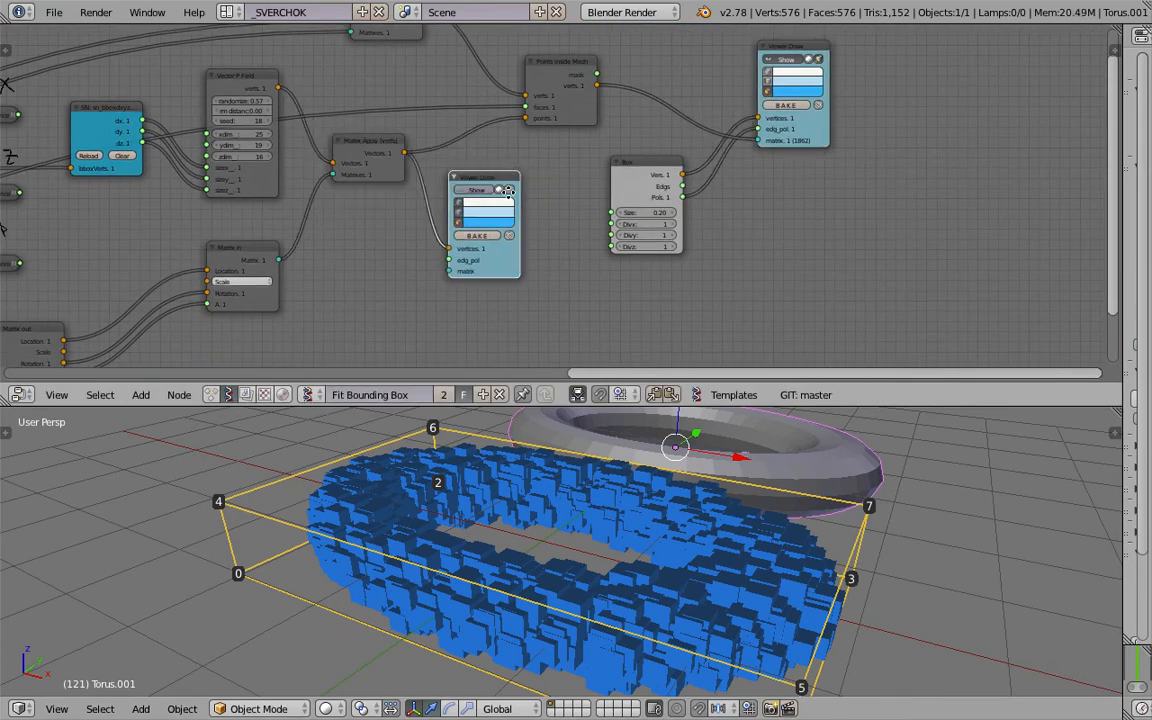
Widen the properties editor and add a new particle system to the torus.
{"action": "middle_click_drag", "start_coordinate": [617, 183], "coordinate": [423, 213]}
{"action": "left_click_drag", "start_coordinate": [1121, 328], "coordinate": [885, 312]}
{"action": "middle_click_drag", "start_coordinate": [664, 480], "coordinate": [598, 524]}
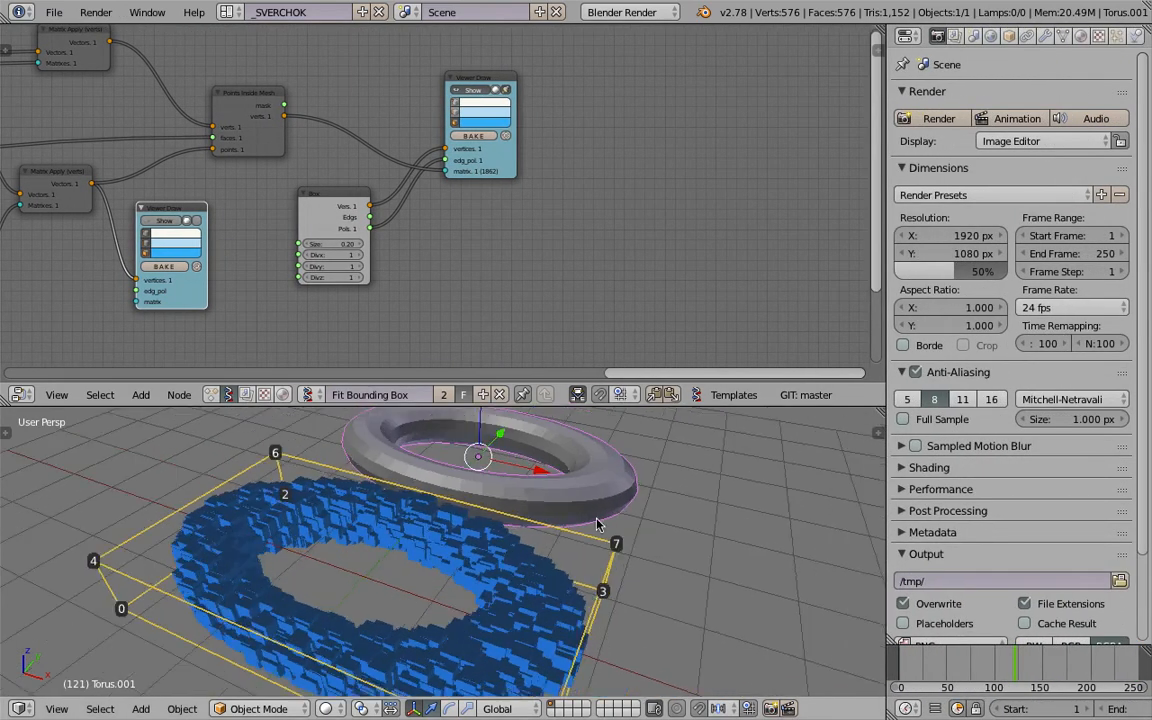
{"action": "middle_click_drag", "start_coordinate": [583, 476], "coordinate": [592, 545]}
{"action": "left_click", "coordinate": [1010, 36]}
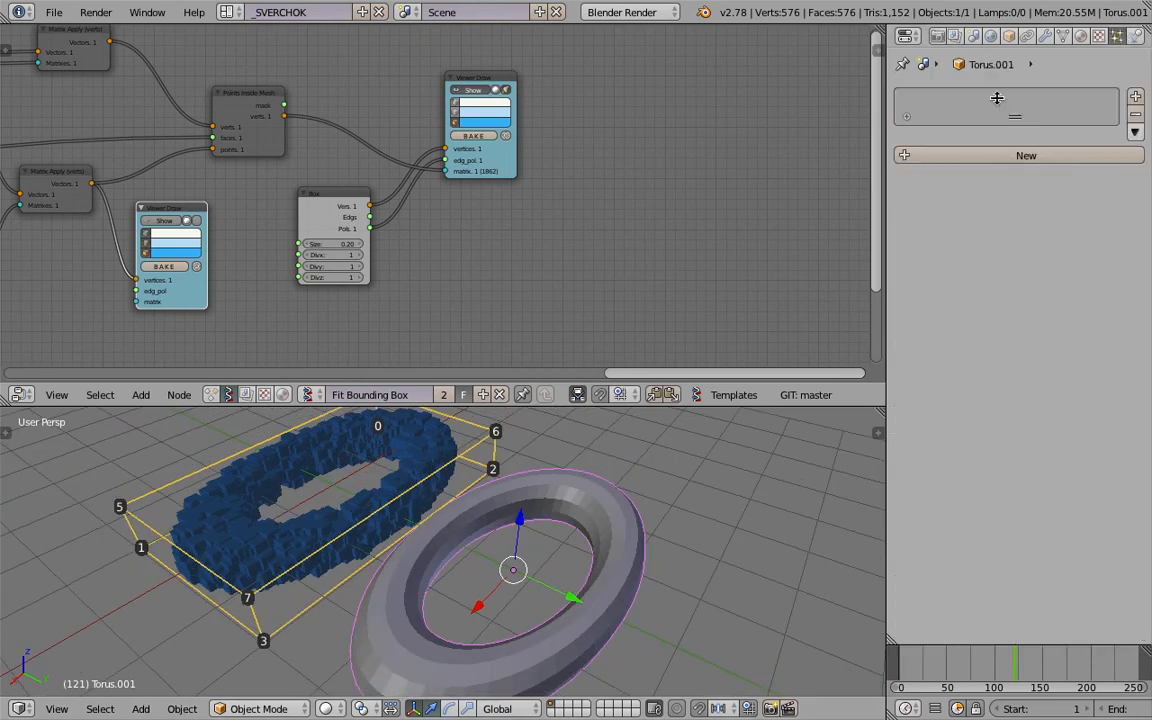
{"action": "left_click", "coordinate": [1005, 156]}
Set the torus's particle system to emit 100 particles from Volume, with the emission End at 1.
{"action": "middle_click_drag", "start_coordinate": [575, 480], "coordinate": [583, 568]}
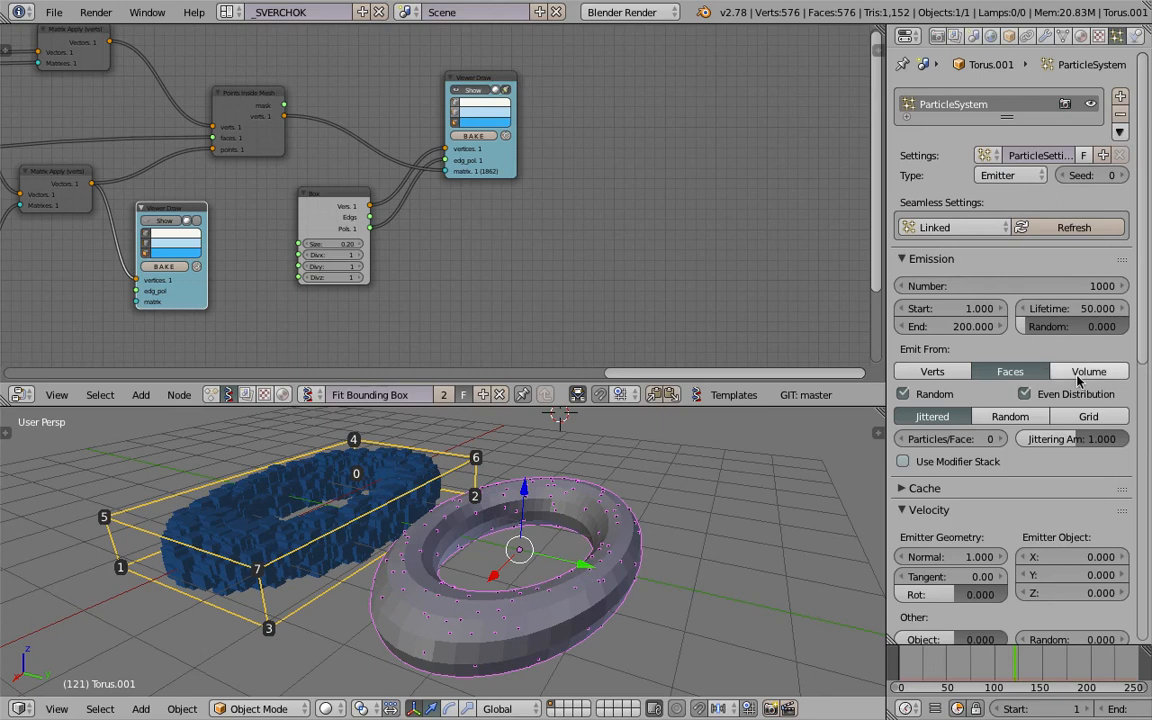
{"action": "left_click", "coordinate": [1078, 375]}
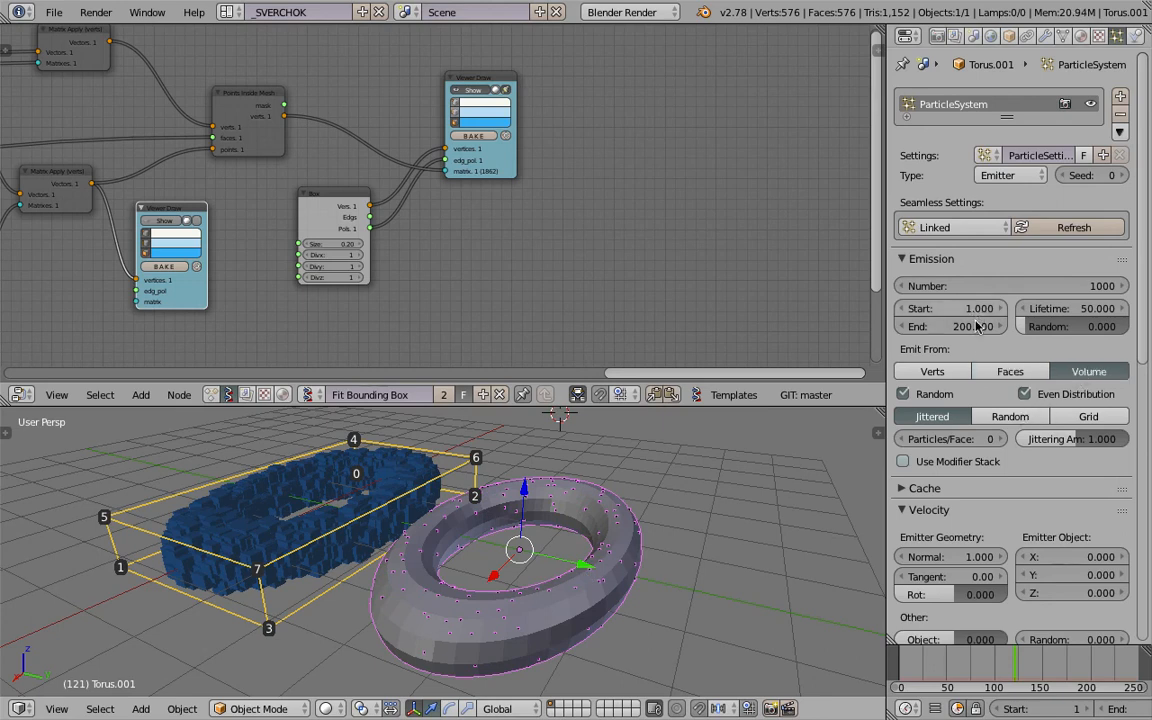
{"action": "type", "text": "1"}
{"action": "key", "text": "Return"}
{"action": "left_click", "coordinate": [1033, 285]}
{"action": "type", "text": "100"}
{"action": "key", "text": "Return"}
Display the 3D view in wireframe and return the animation to frame 1.
{"action": "middle_click_drag", "start_coordinate": [770, 500], "coordinate": [745, 515]}
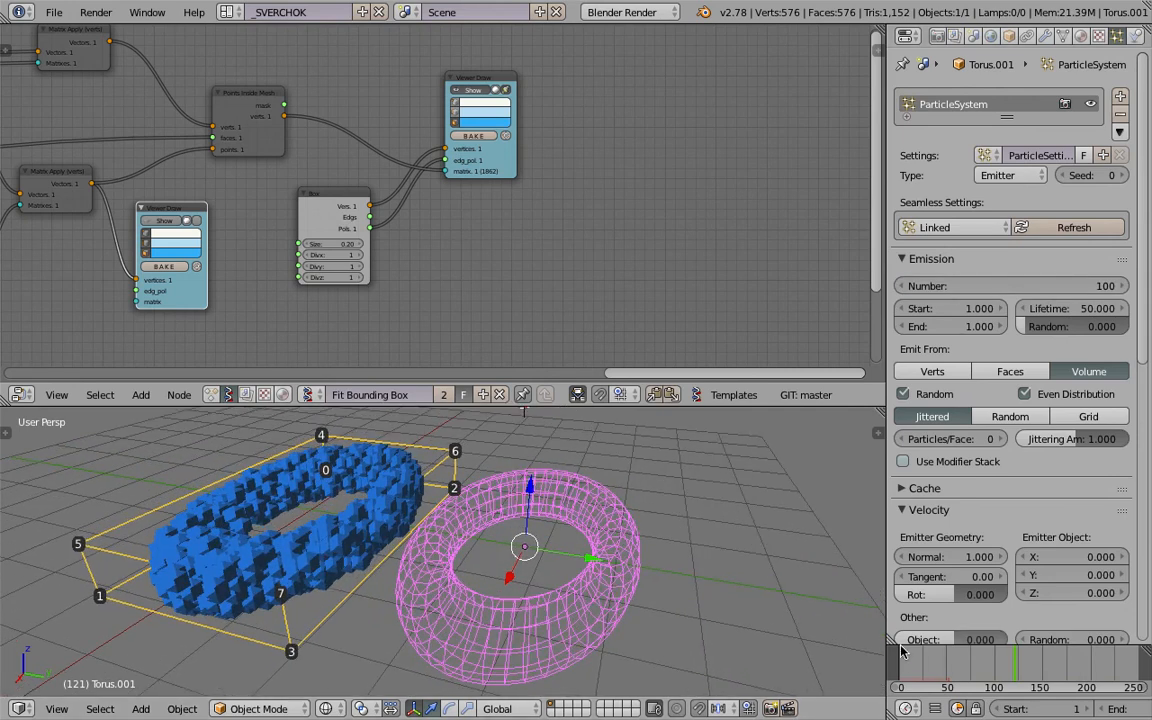
{"action": "scroll", "coordinate": [1058, 712], "scroll_direction": "down", "scroll_amount": 5}
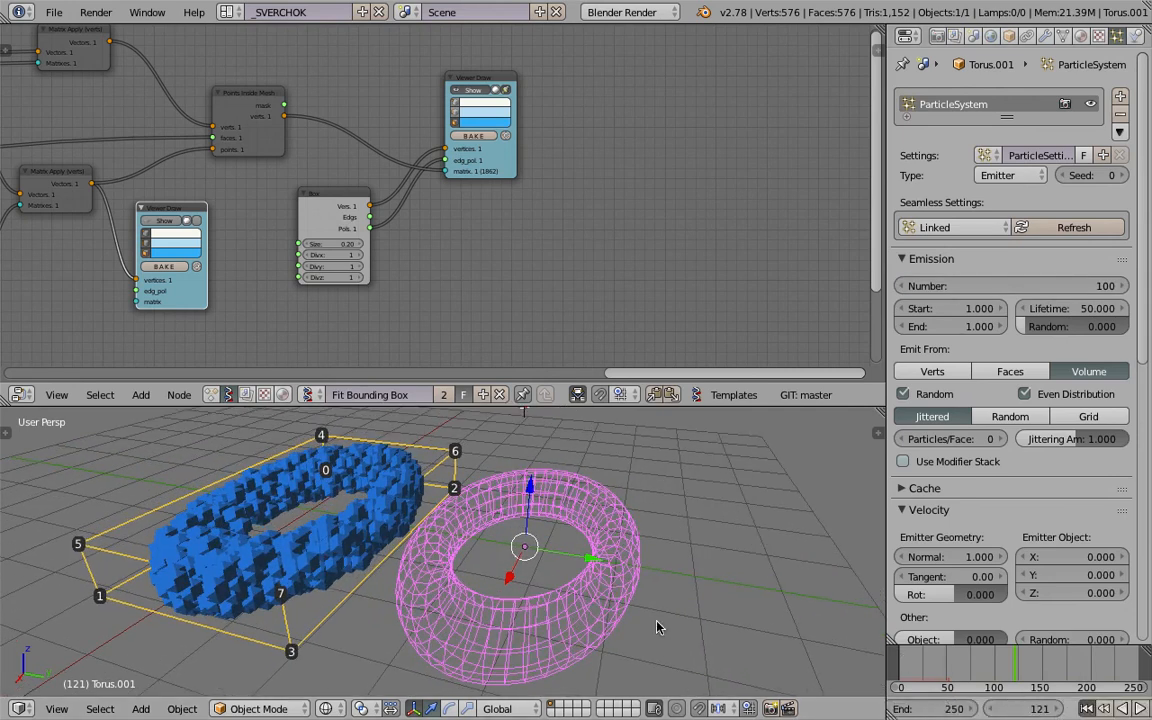
{"action": "key", "text": "shift+Left"}
Move the torus along the Y axis clear of the drawn boxes, then deselect it and restore solid shading.
{"action": "key", "text": "g"}
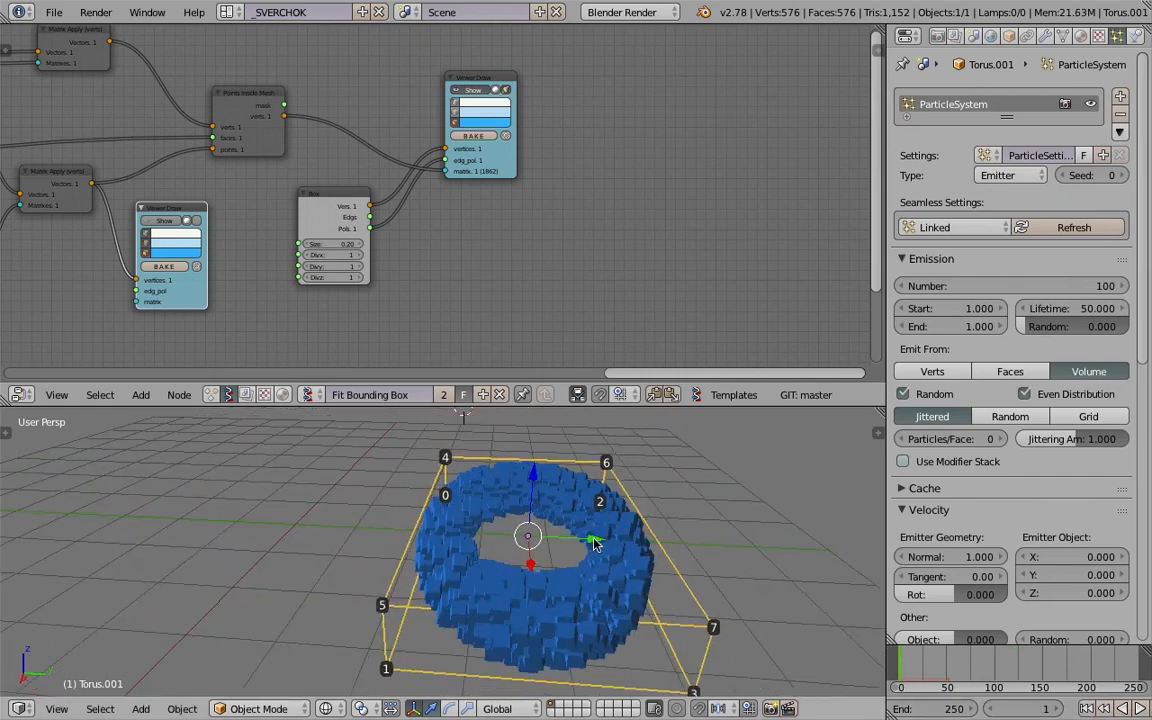
{"action": "key", "text": "y"}
{"action": "left_click", "coordinate": [360, 532]}
{"action": "mouse_move", "coordinate": [360, 532]}
{"action": "middle_mouse_down"}
{"action": "mouse_move", "coordinate": [503, 542]}
{"action": "mouse_move", "coordinate": [581, 532]}
{"action": "mouse_move", "coordinate": [581, 507]}
{"action": "mouse_move", "coordinate": [580, 537]}
{"action": "mouse_move", "coordinate": [540, 510]}
{"action": "middle_mouse_up"}
{"action": "key", "text": "a"}
{"action": "key", "text": "z"}
Move the green object input node for the torus further left of the framed bounding-box nodes.
{"action": "scroll", "coordinate": [432, 249], "scroll_direction": "down", "scroll_amount": 3}
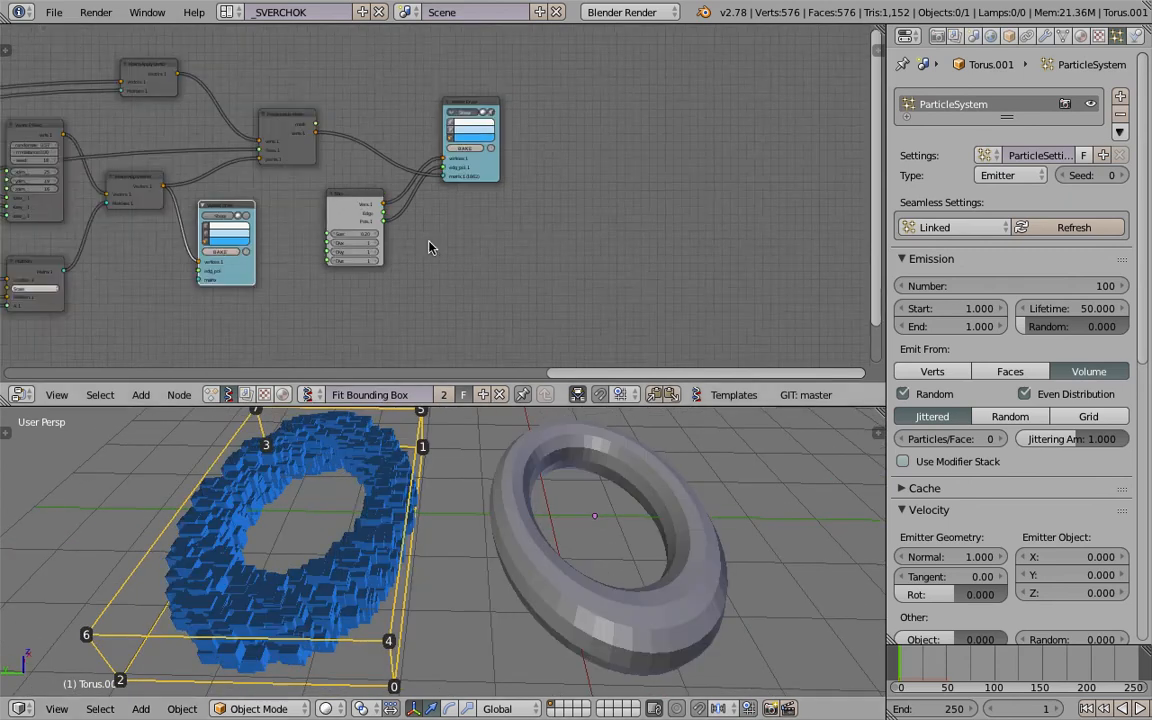
{"action": "scroll", "coordinate": [498, 231], "scroll_direction": "up", "scroll_amount": 10, "text": "ctrl"}
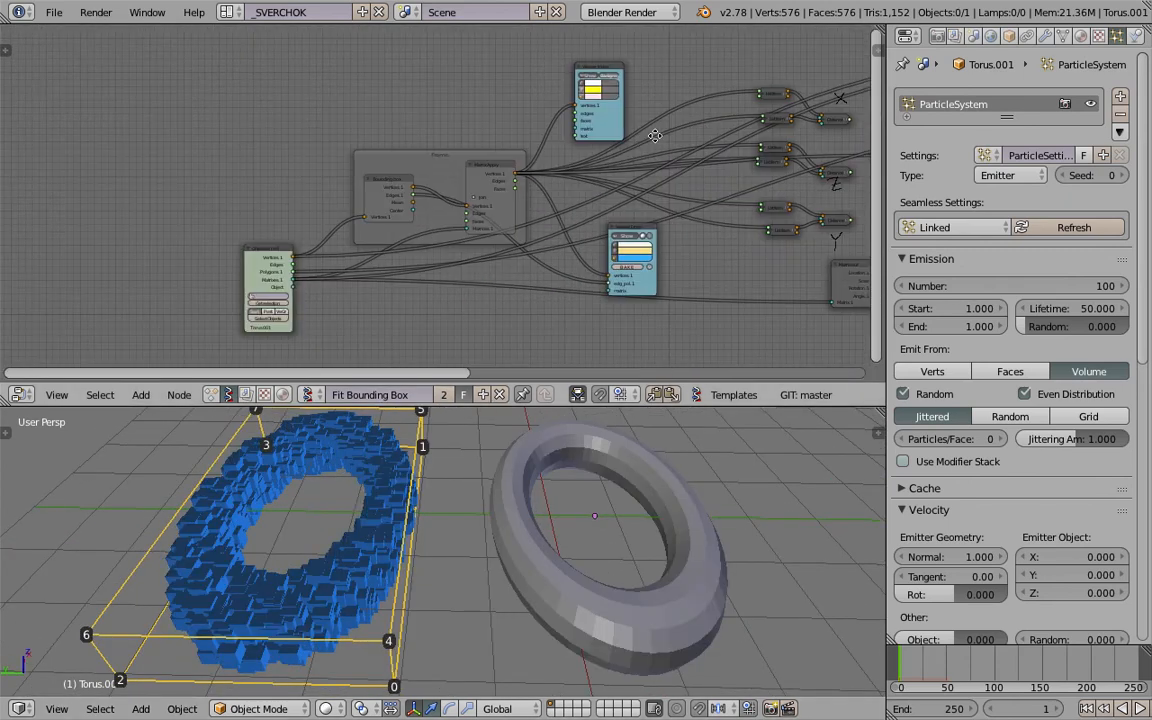
{"action": "left_click_drag", "start_coordinate": [278, 285], "coordinate": [249, 286]}
{"action": "scroll", "coordinate": [530, 205], "scroll_direction": "down", "scroll_amount": 5, "text": "ctrl"}
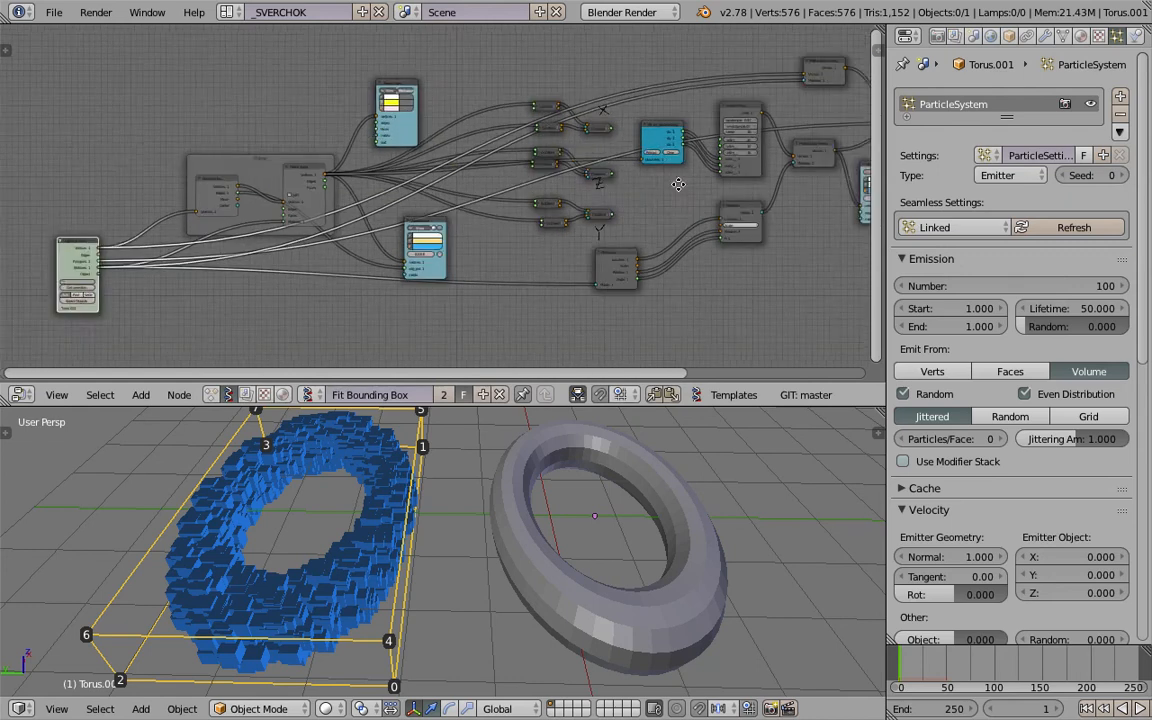